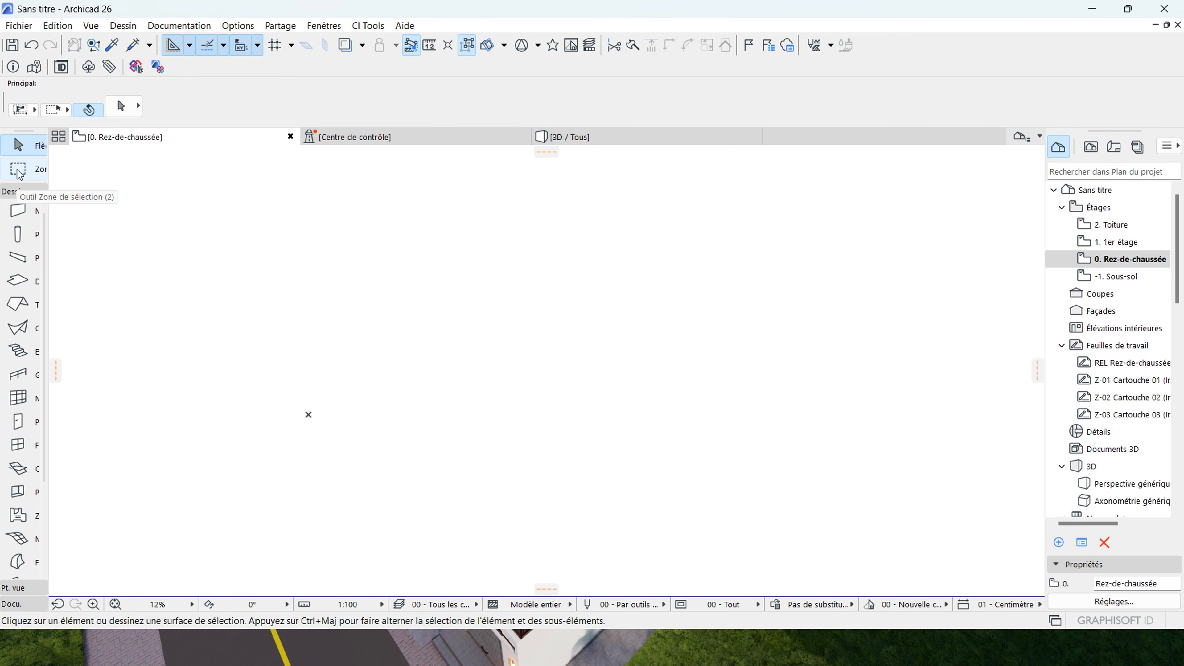
Look at the project's working units preferences and close them without changing anything.
scroll(435, 336, down, 2)
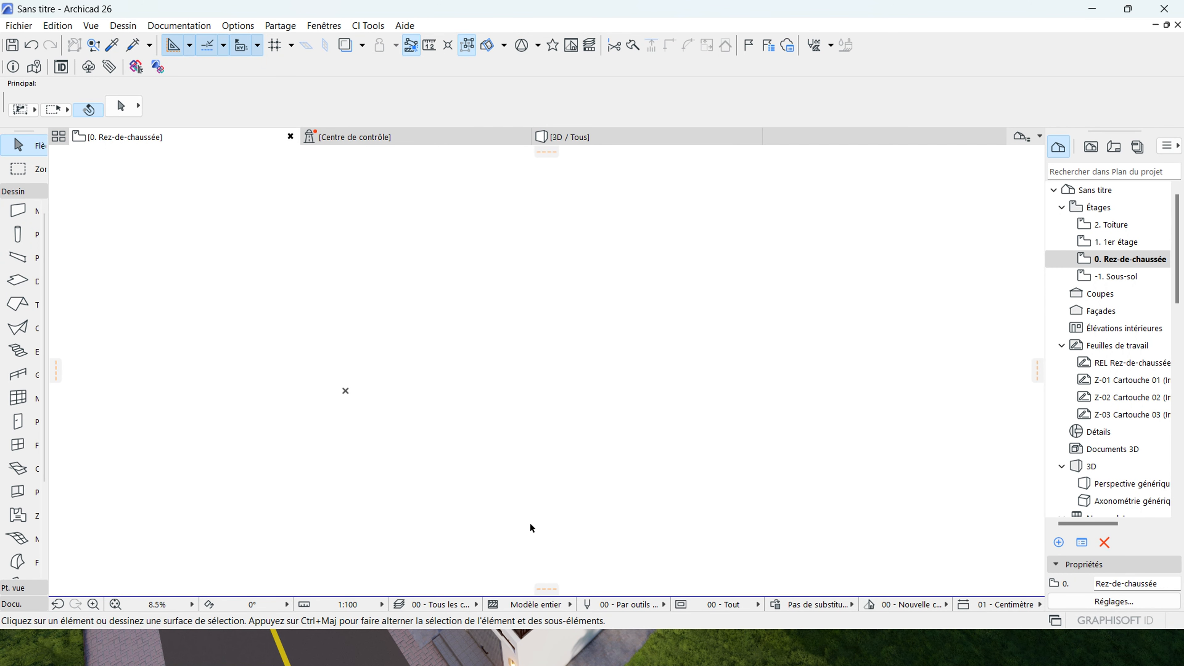
scroll(625, 543, up, 3)
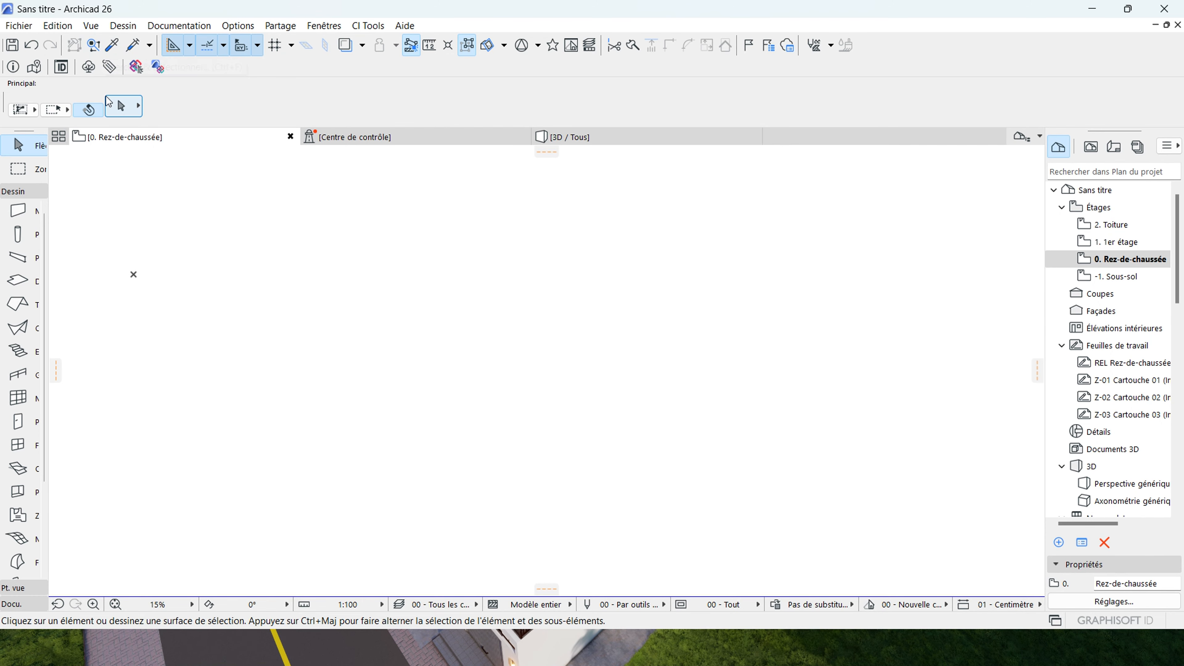
click(238, 25)
mouse_move(359, 247)
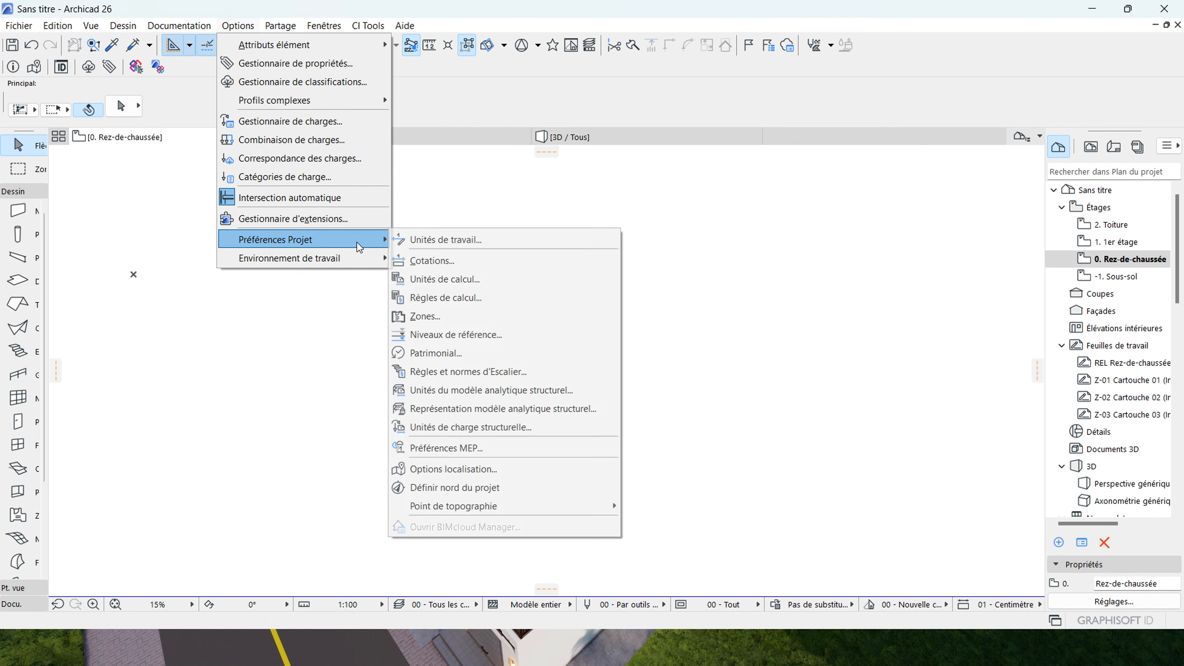
click(455, 242)
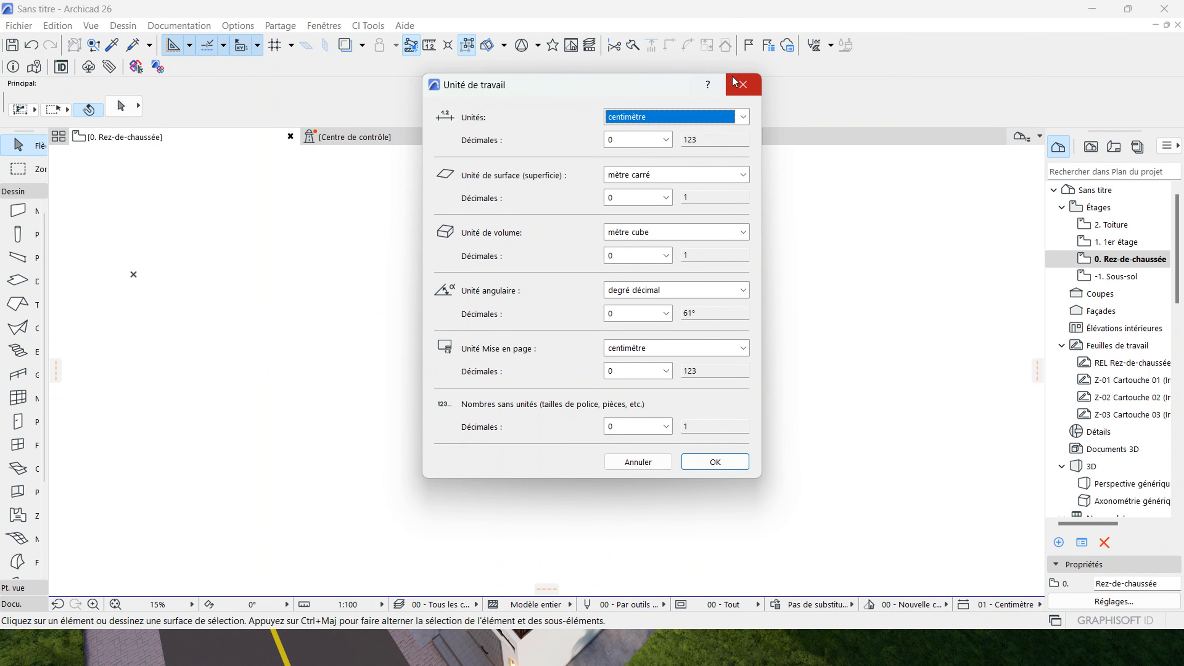
click(741, 85)
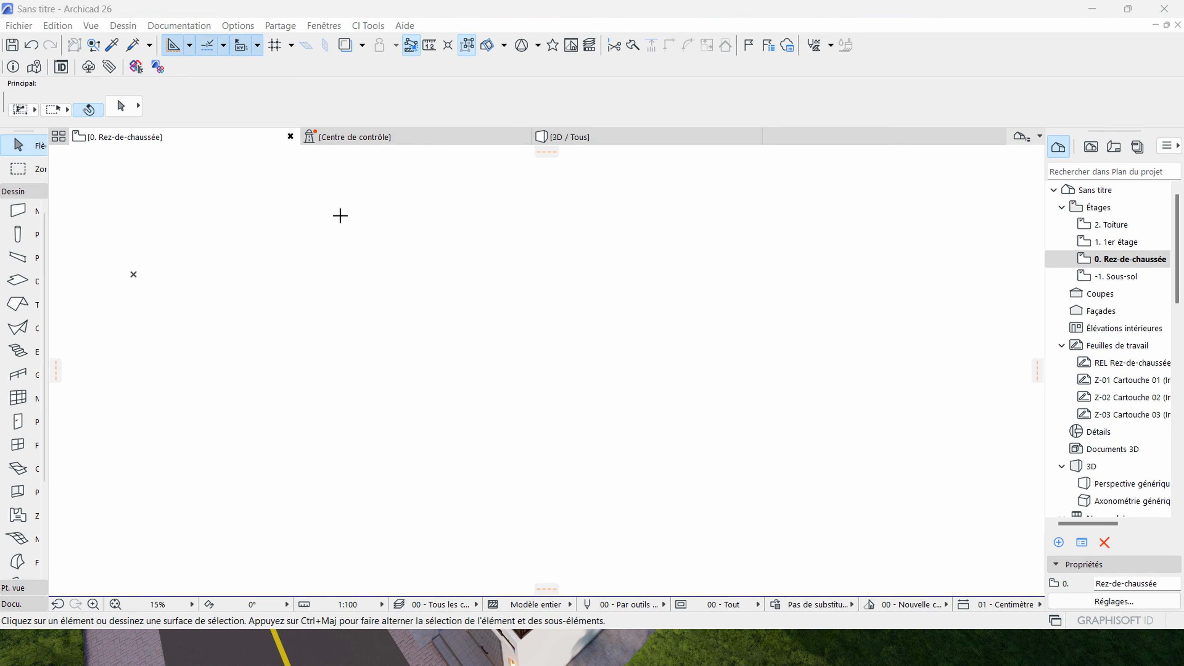
Check the length, area, volume, angle and layout units in the project's working units preferences, then accept them.
drag(340, 215, 240, 33)
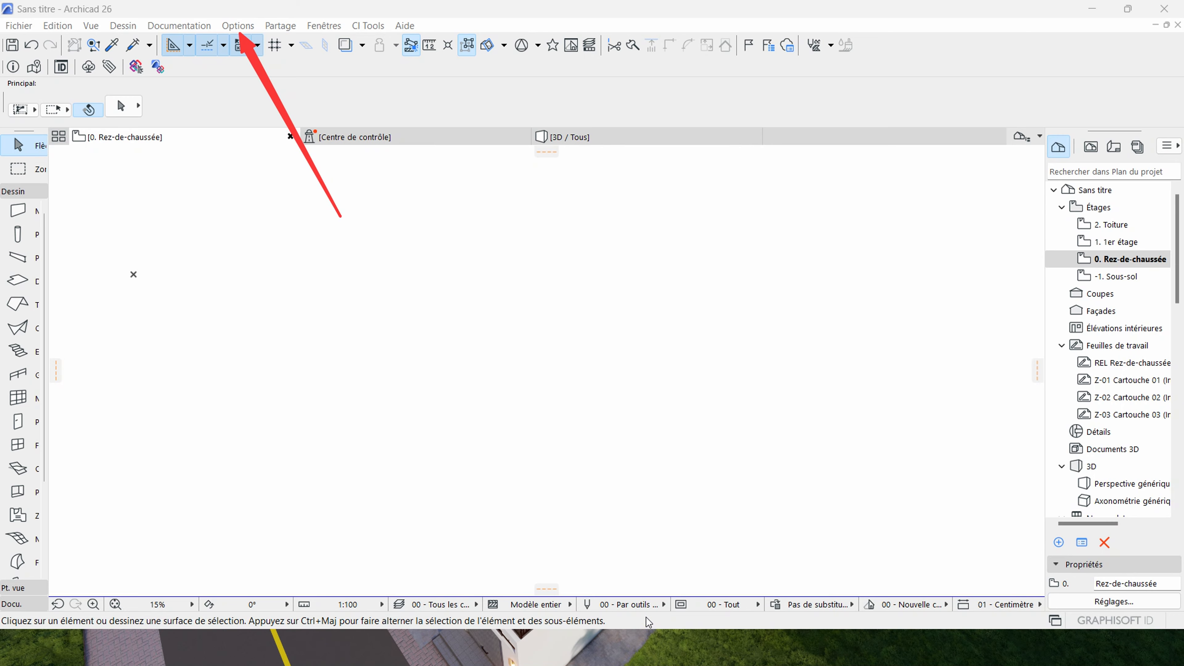
click(251, 26)
mouse_move(330, 246)
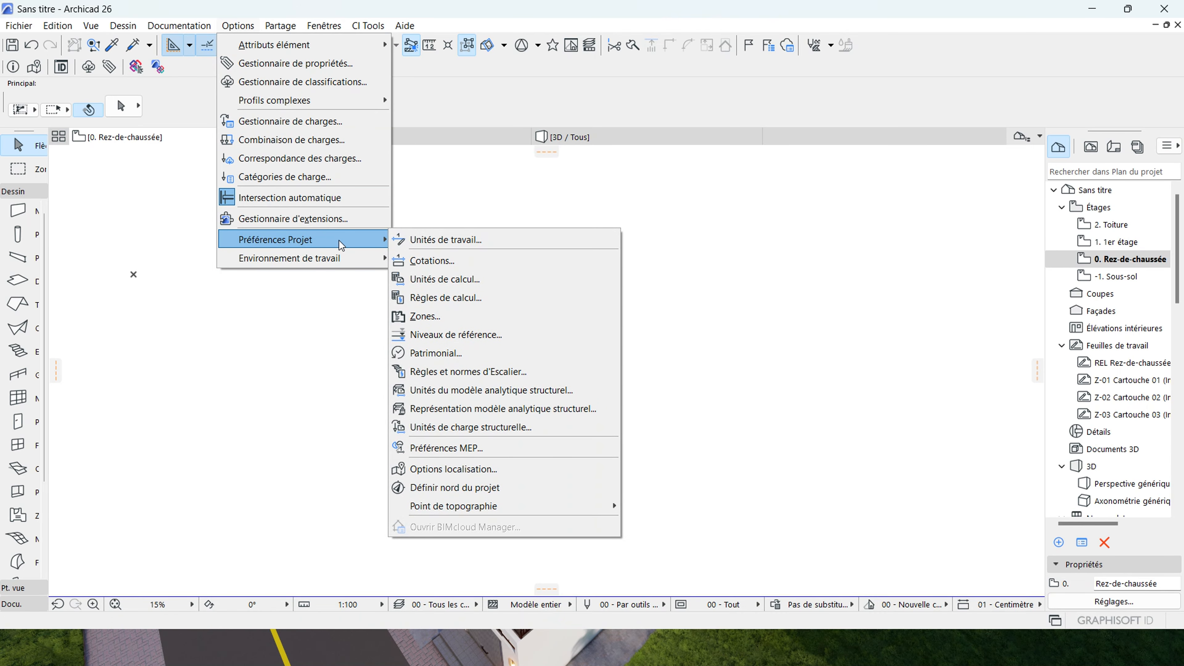
click(464, 240)
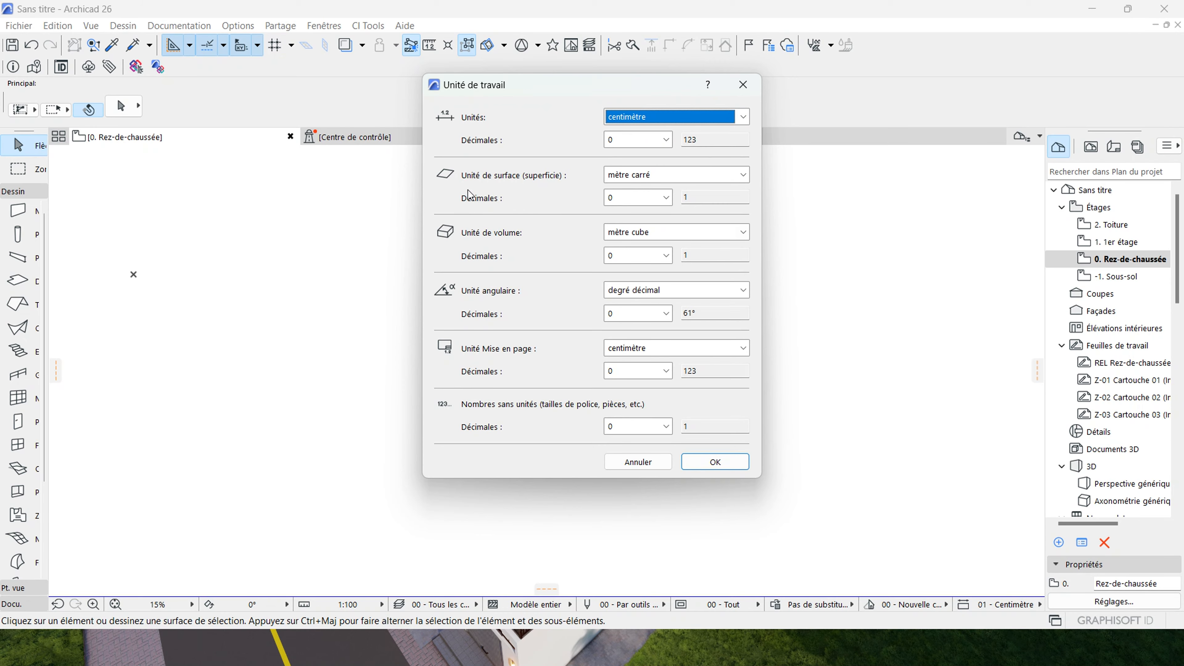
click(709, 468)
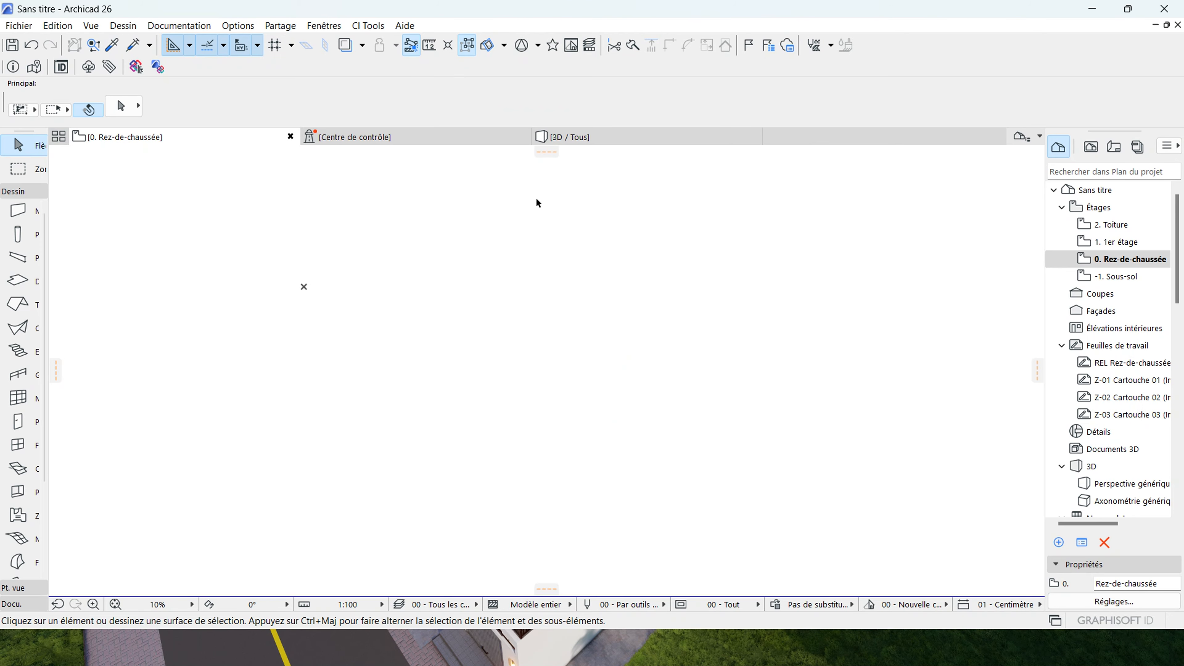
Delete the Sous-sol and 1er étage stories in the story settings.
scroll(537, 201, down, 1)
scroll(422, 312, up, 2)
click(117, 27)
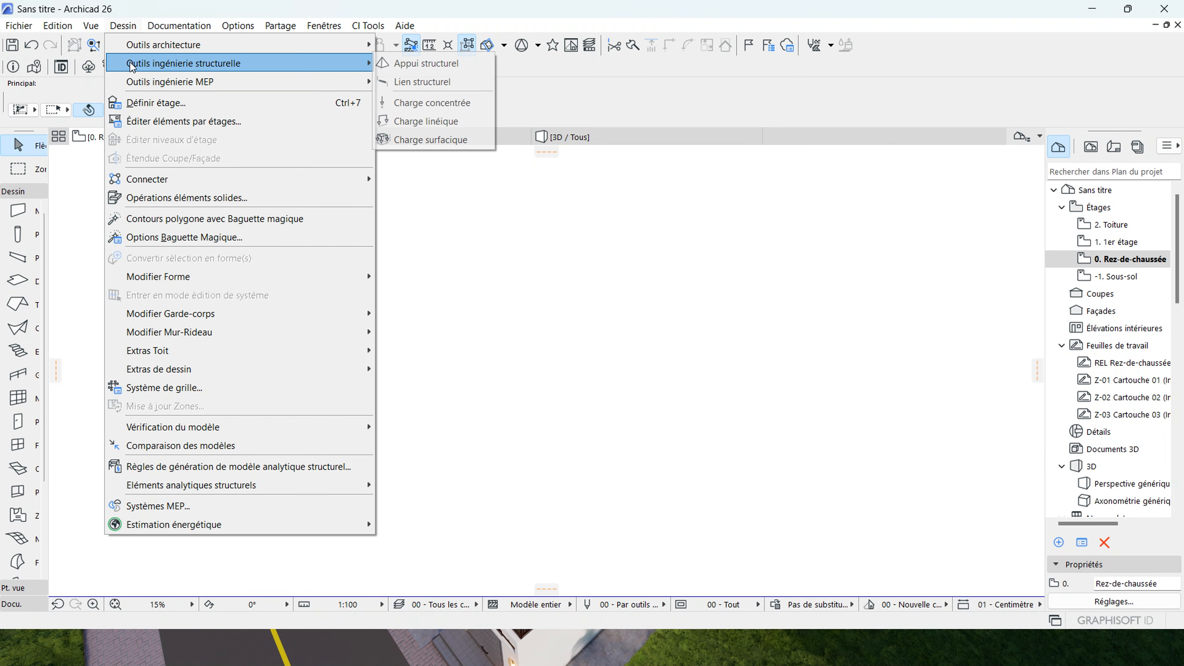
click(166, 104)
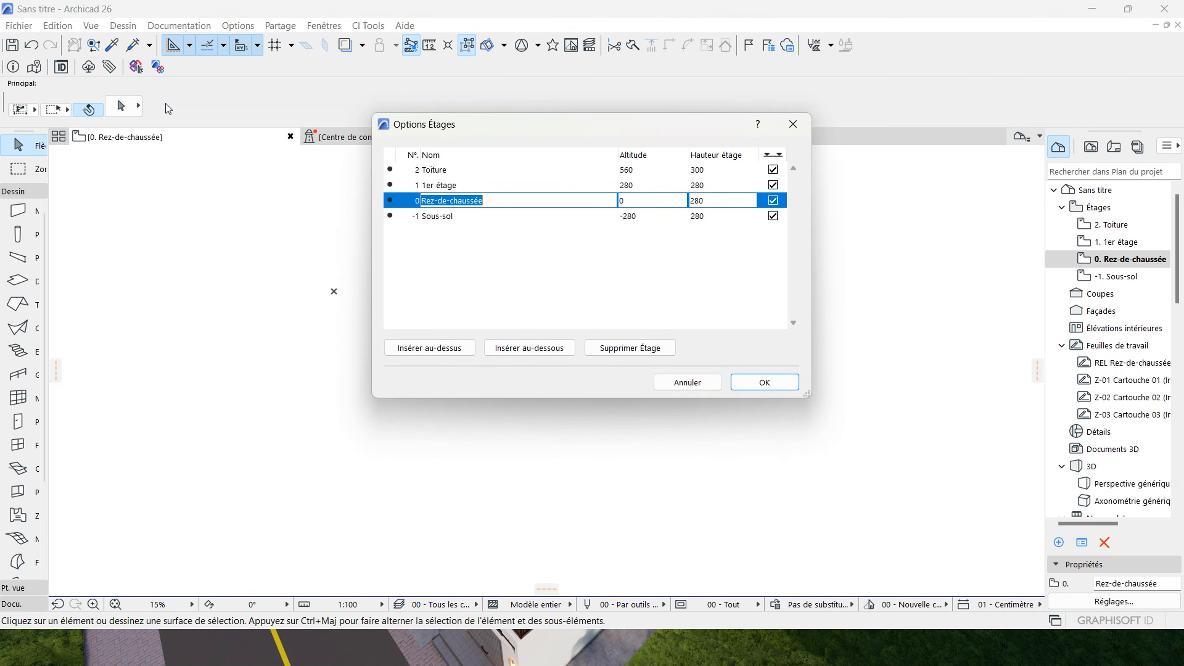
click(457, 217)
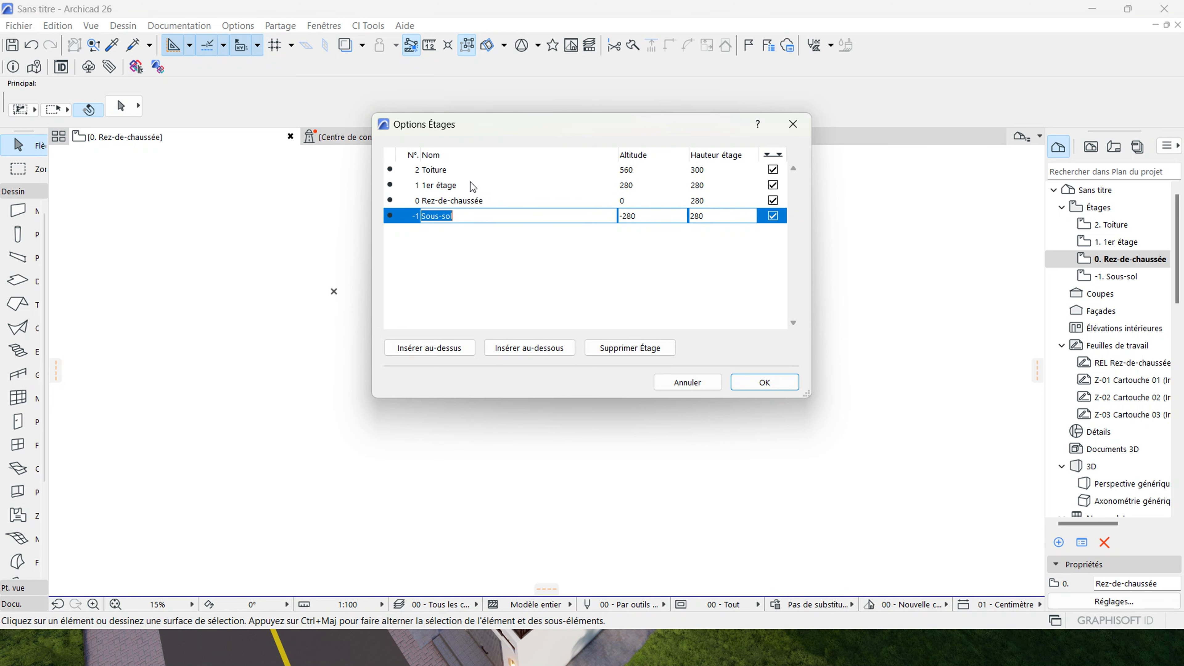
drag(540, 117, 365, 158)
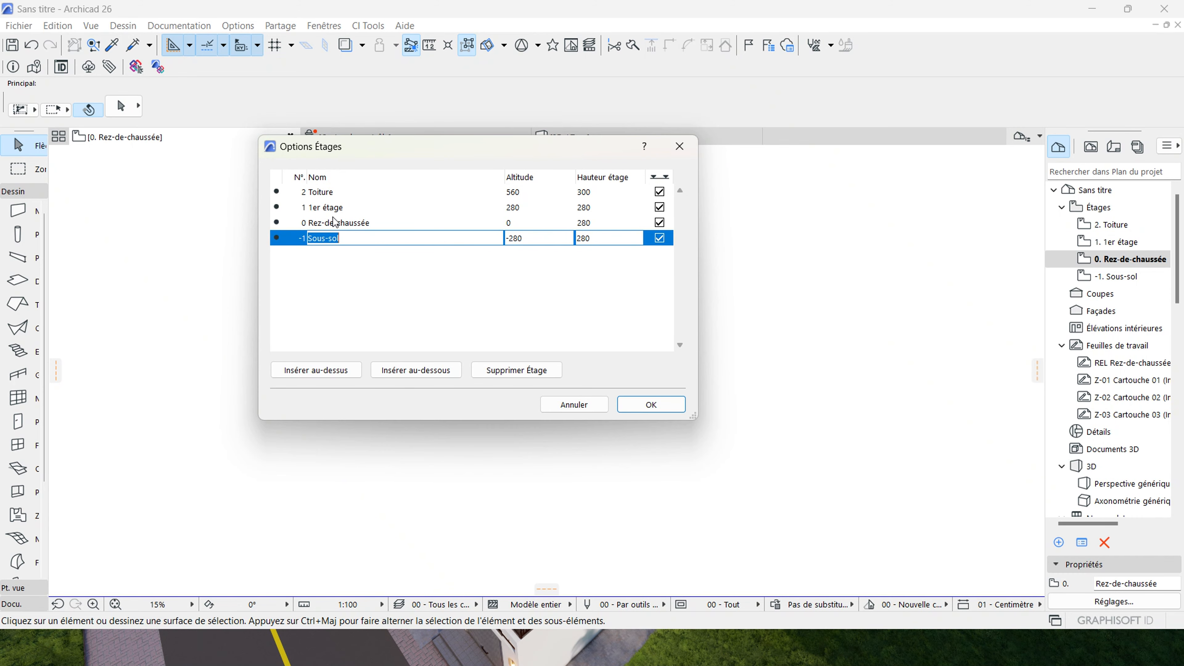
drag(440, 152, 460, 166)
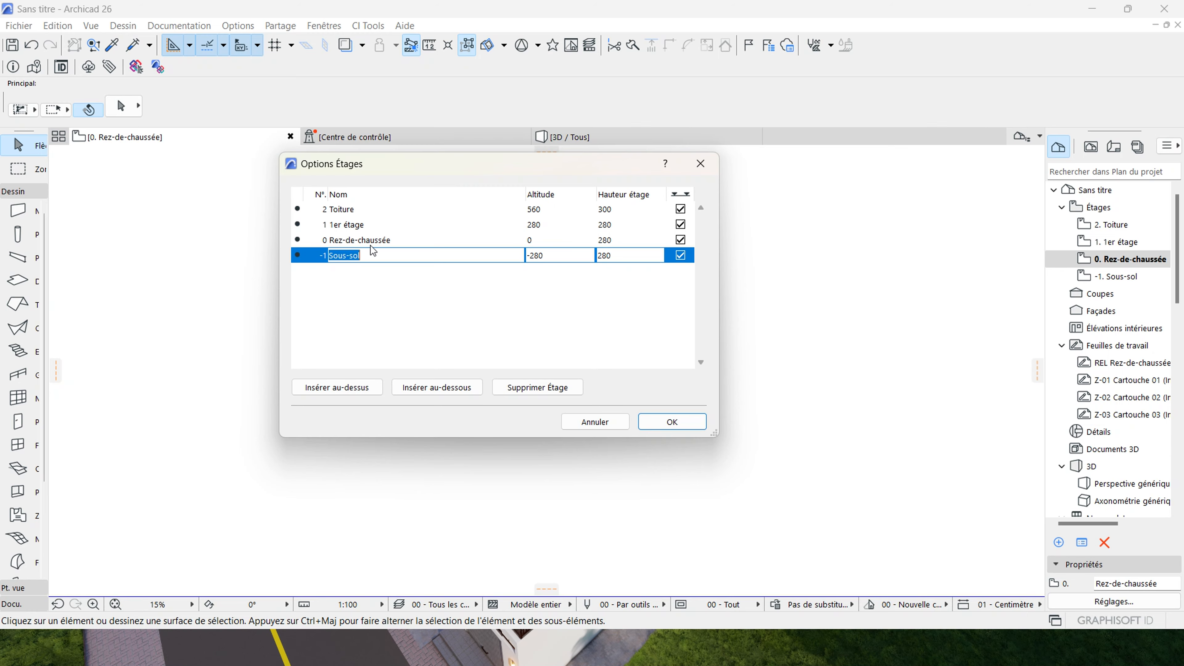
click(559, 391)
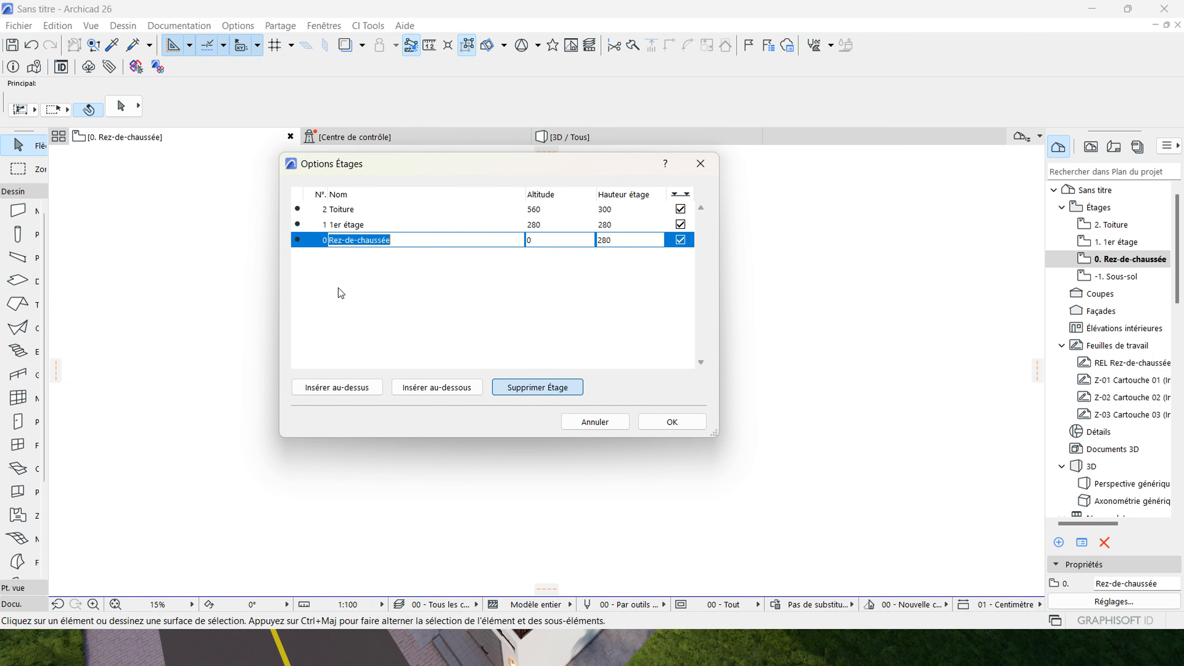
click(341, 225)
click(509, 391)
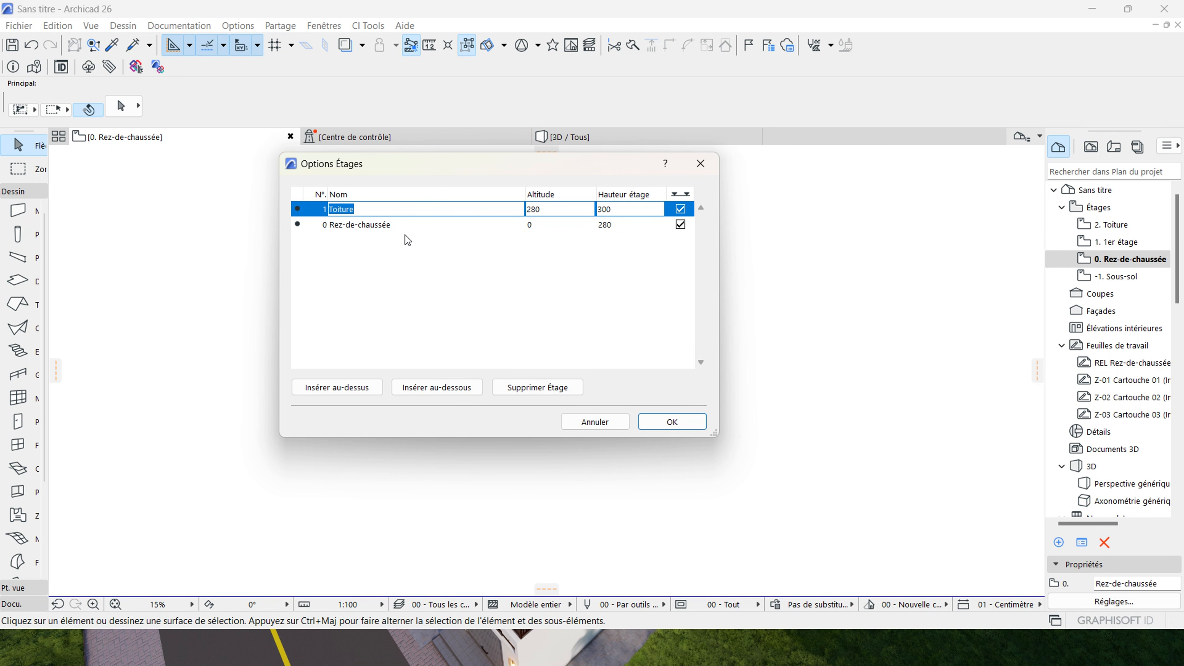
Set the Rez-de-chaussée story height to 320 cm and apply the story settings, confirming the deletion of the removed stories.
click(393, 224)
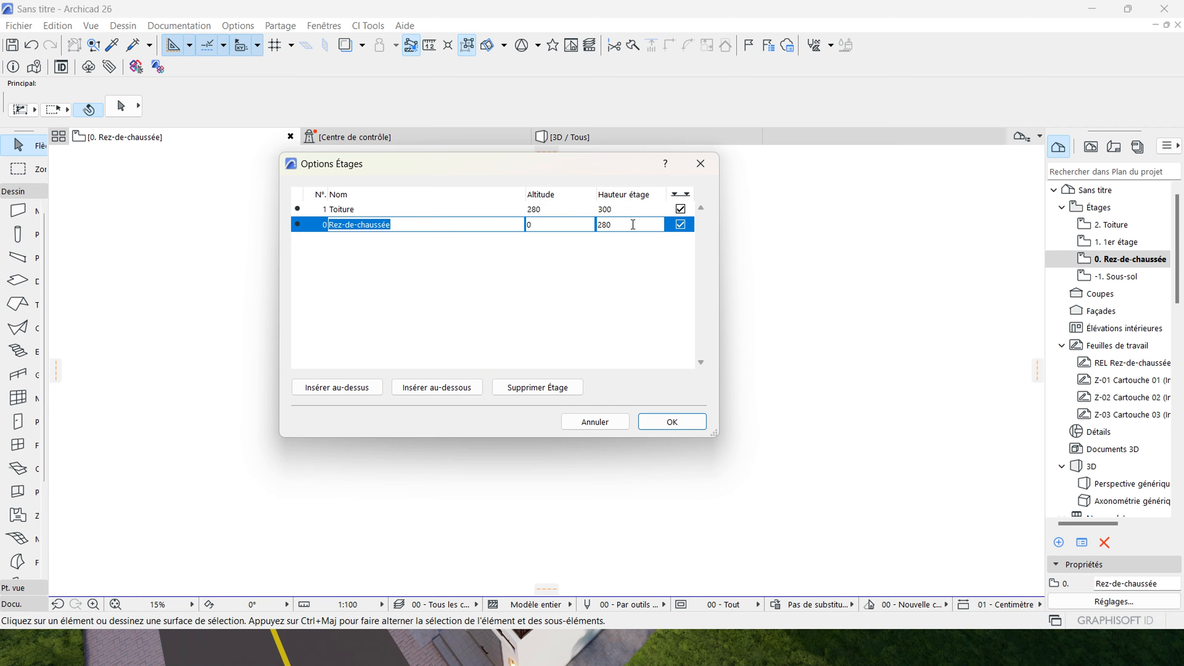
drag(633, 225, 601, 228)
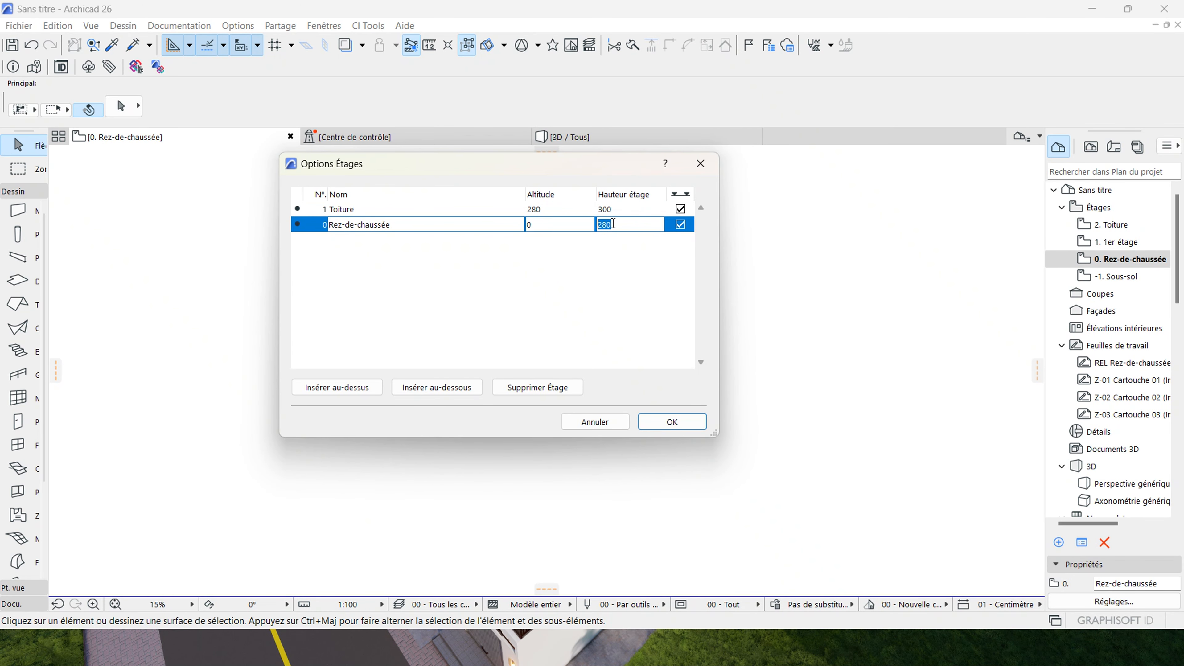
text(320)
key(Return)
click(616, 210)
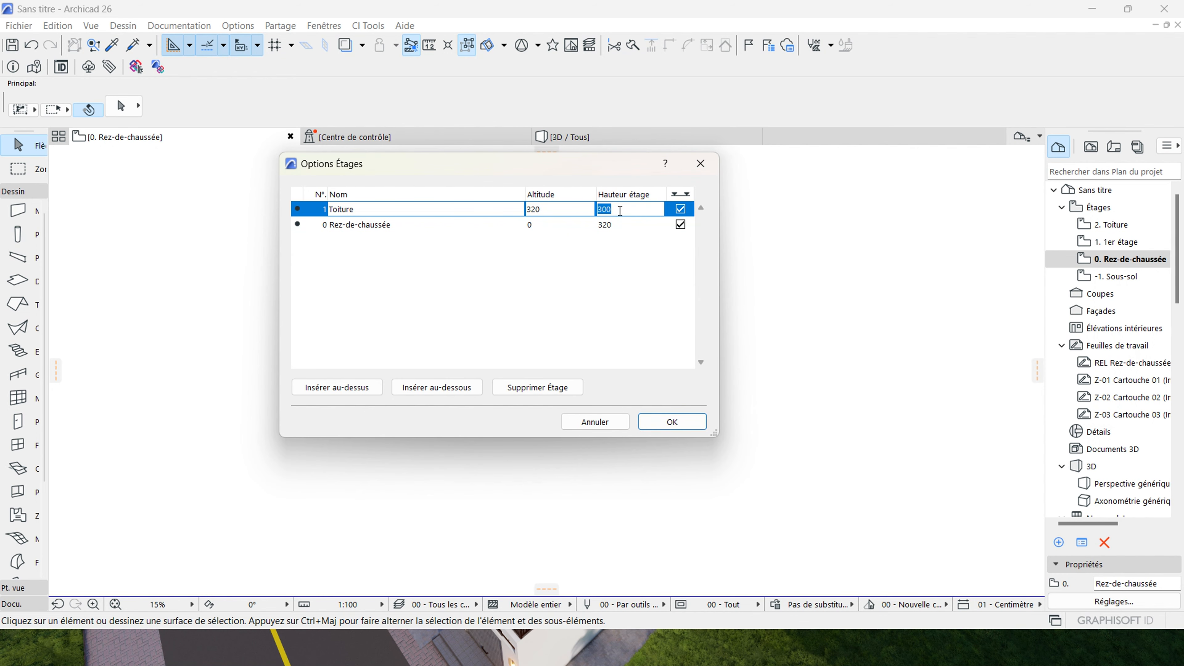
click(630, 231)
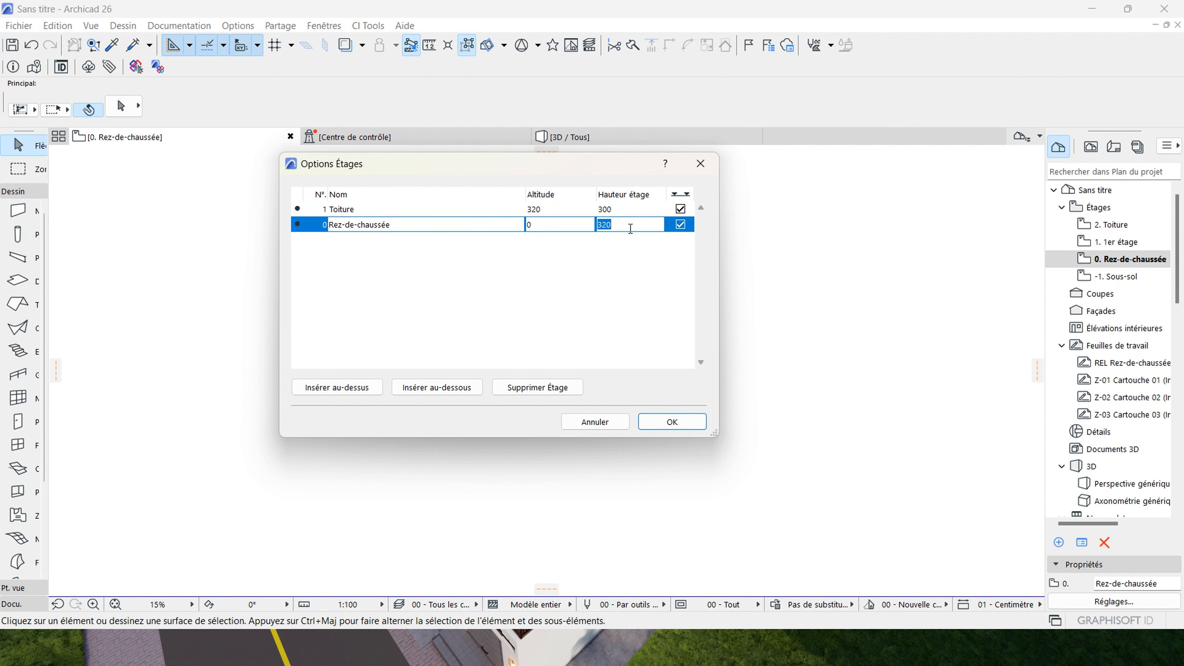
click(672, 422)
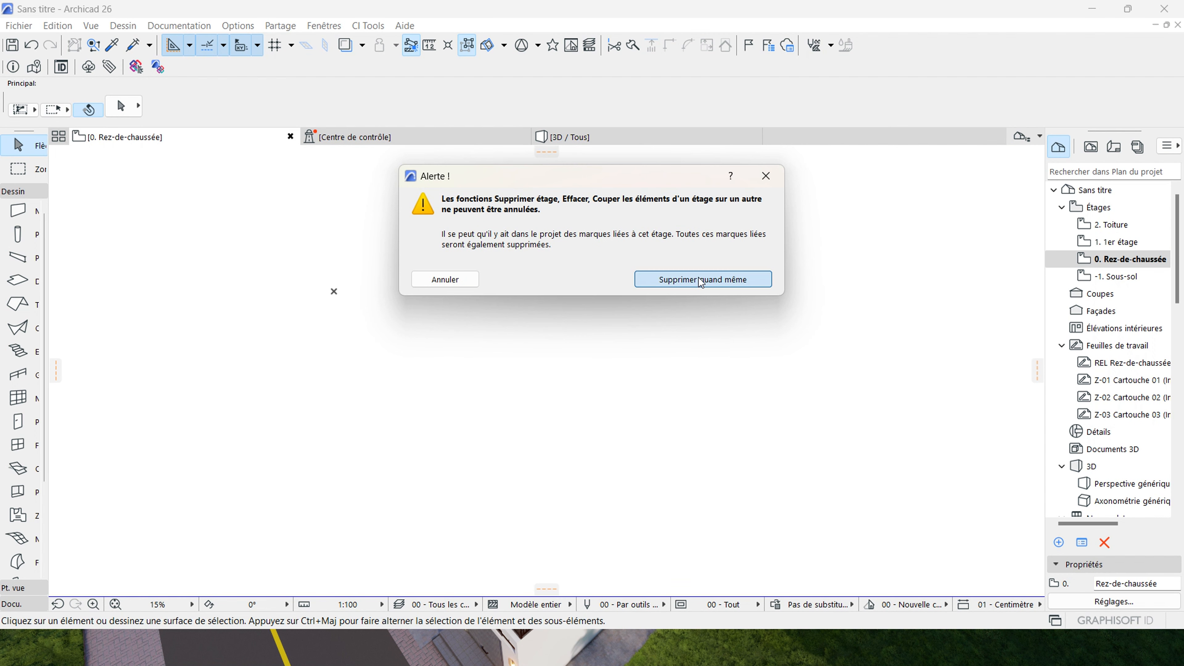
click(702, 280)
In the default wall settings, set the top link to Non lié and the structure to Basique.
scroll(507, 309, down, 2)
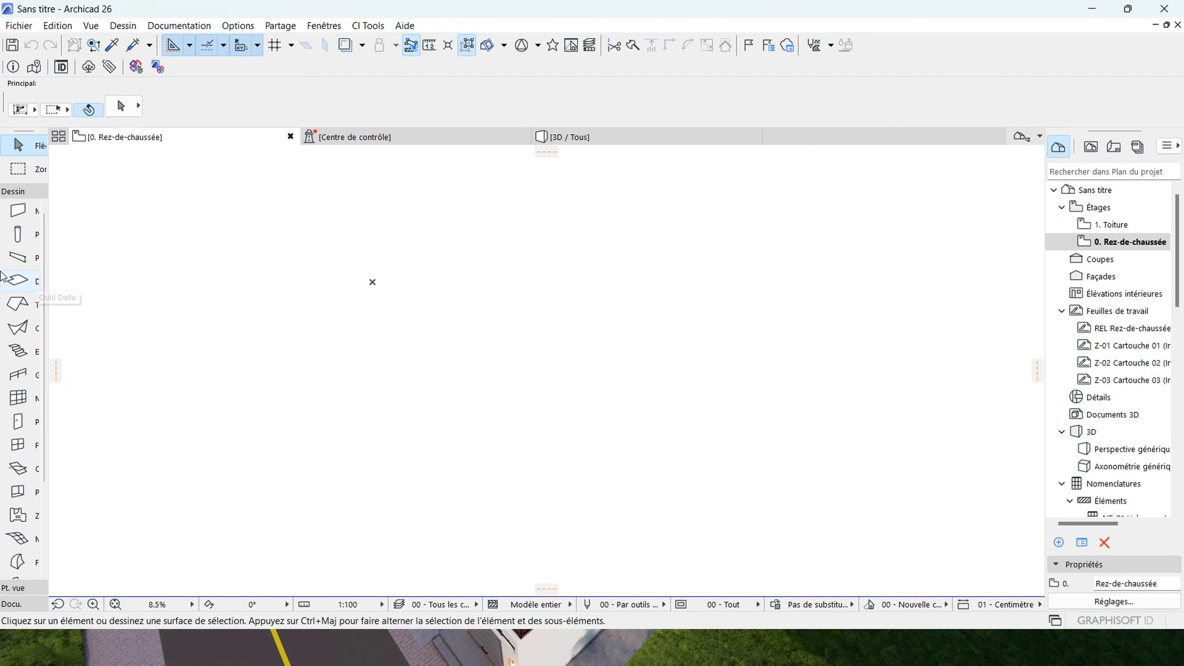
scroll(592, 214, down, 1)
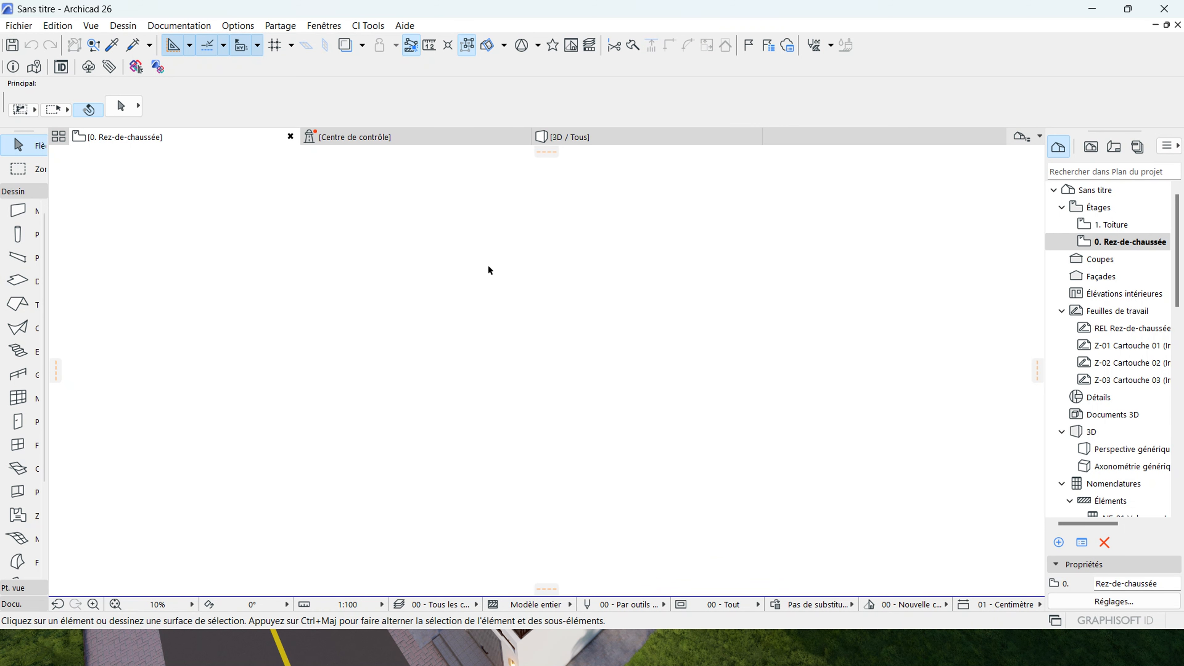
double_click(18, 213)
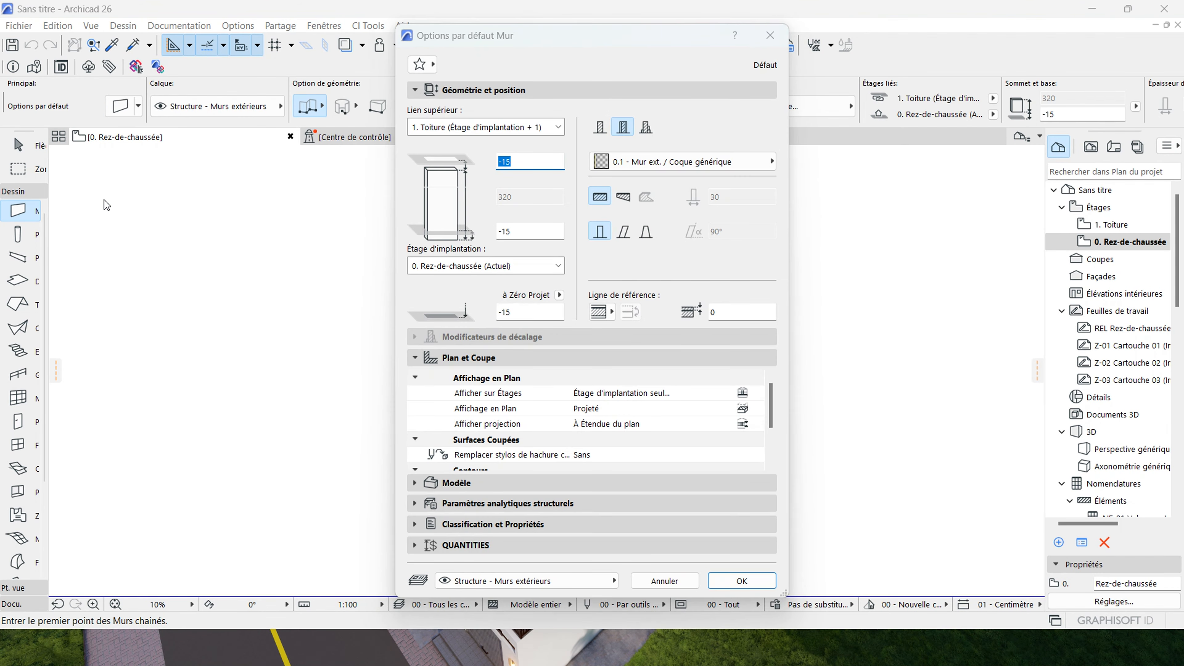
click(540, 132)
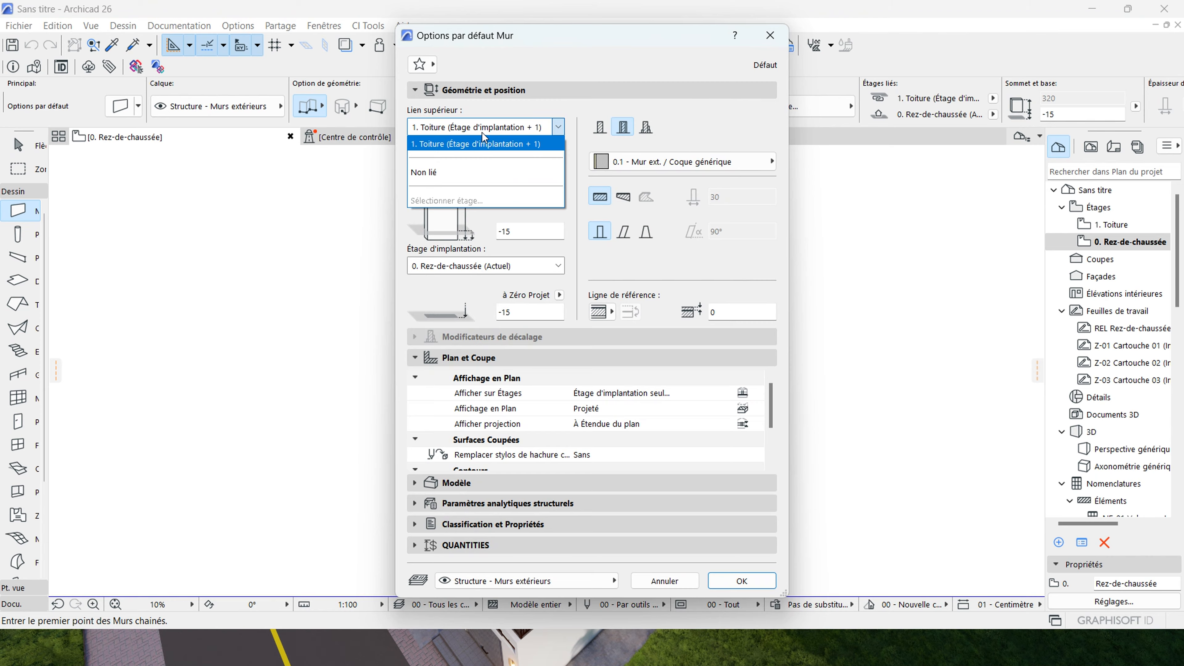
click(424, 172)
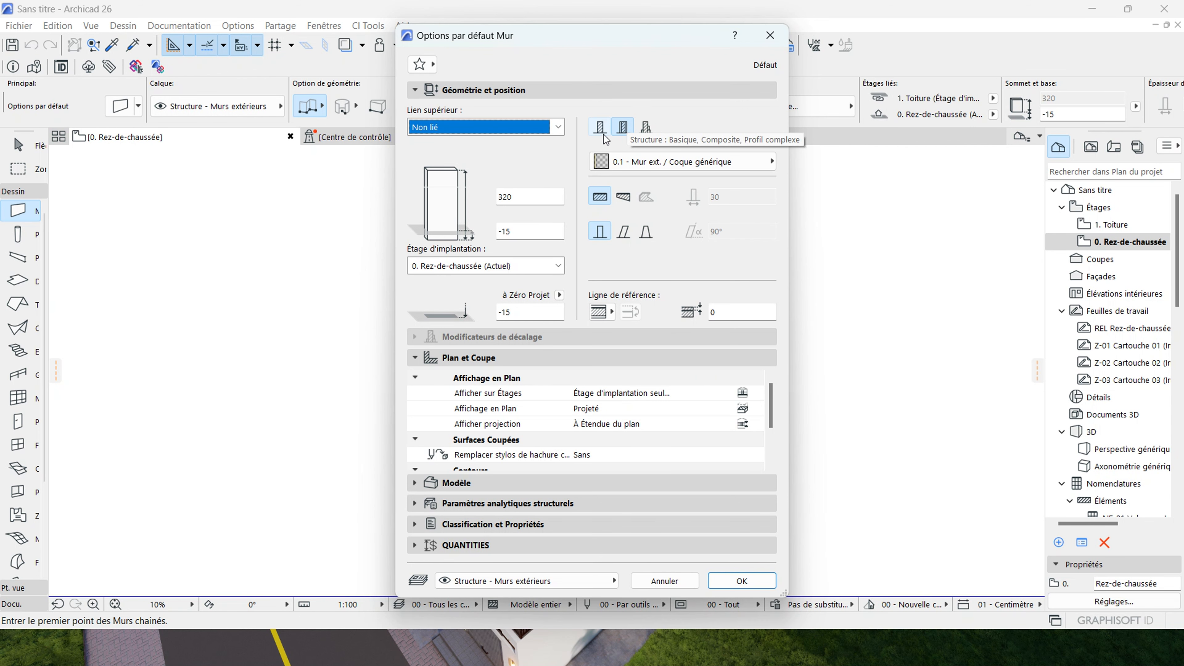
click(601, 125)
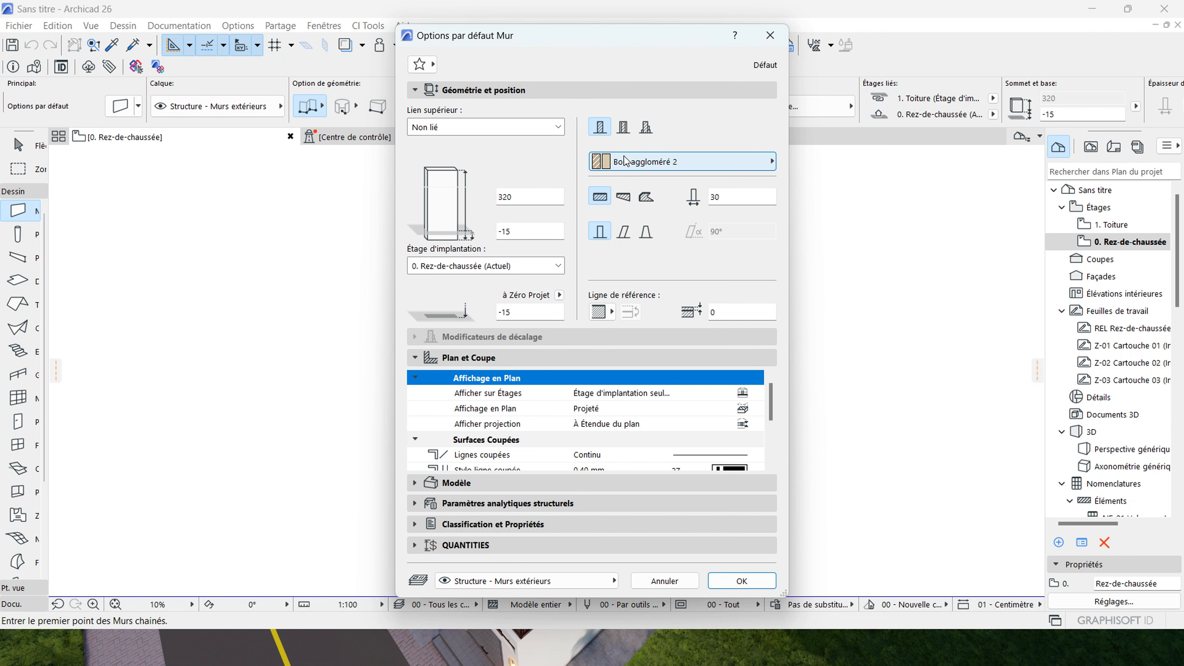
Choose Brique ciment (extérieur) from the Briques folder as the default wall's building material.
click(634, 163)
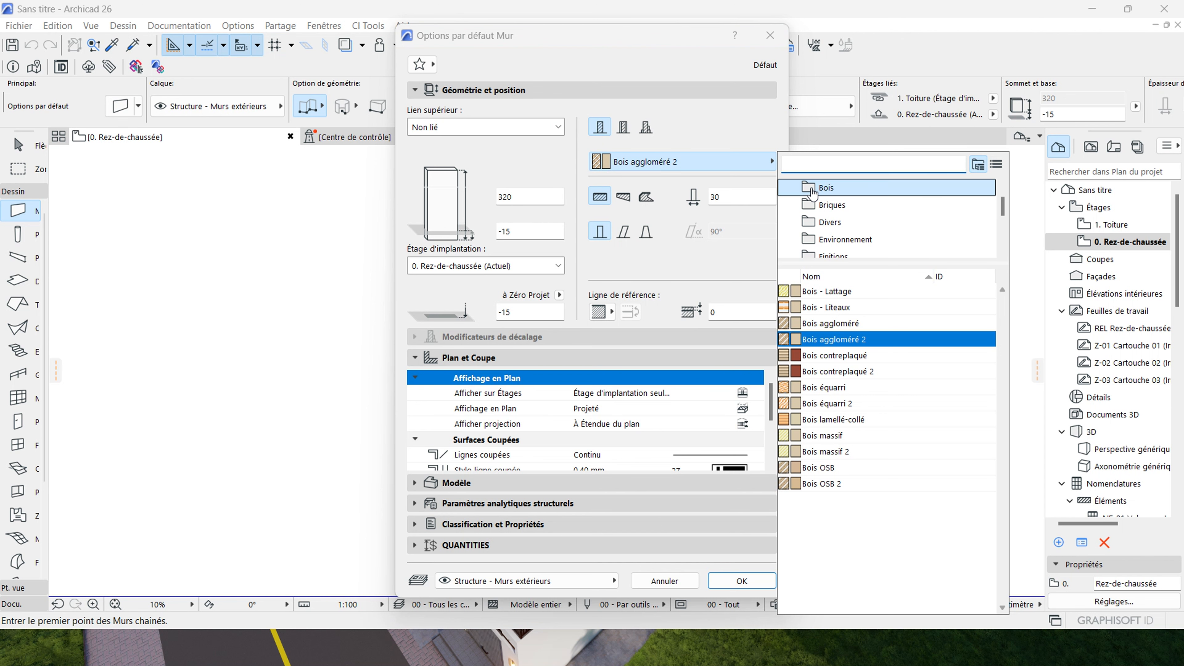
click(839, 209)
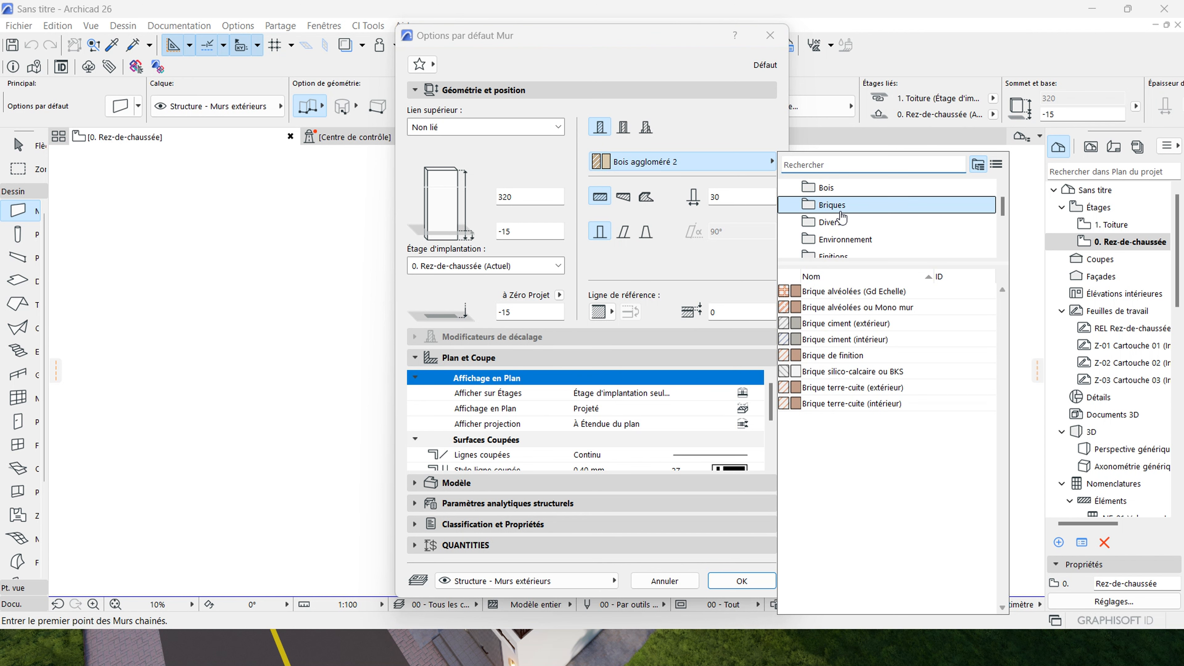
click(839, 187)
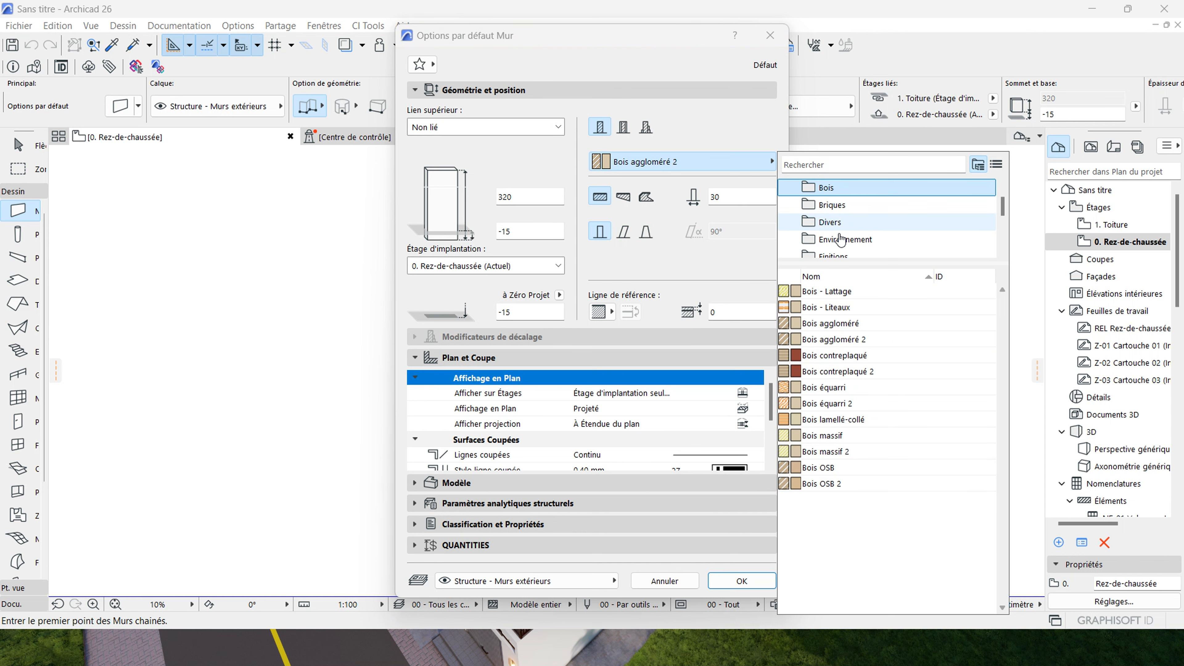
click(853, 206)
click(854, 224)
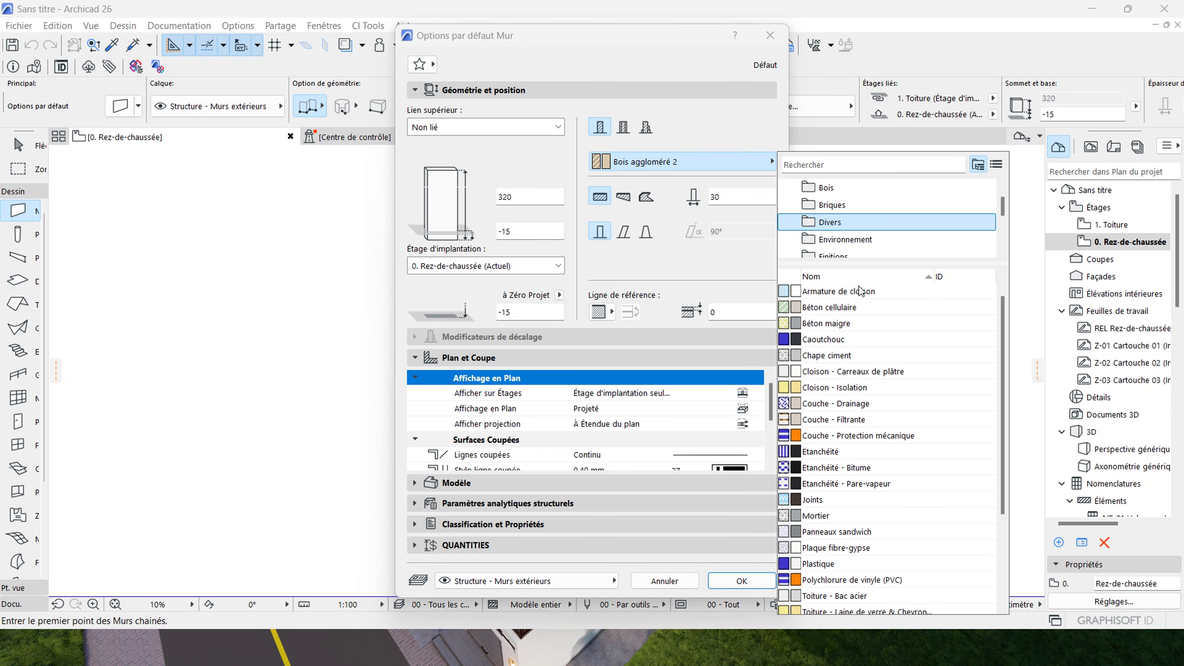
click(860, 307)
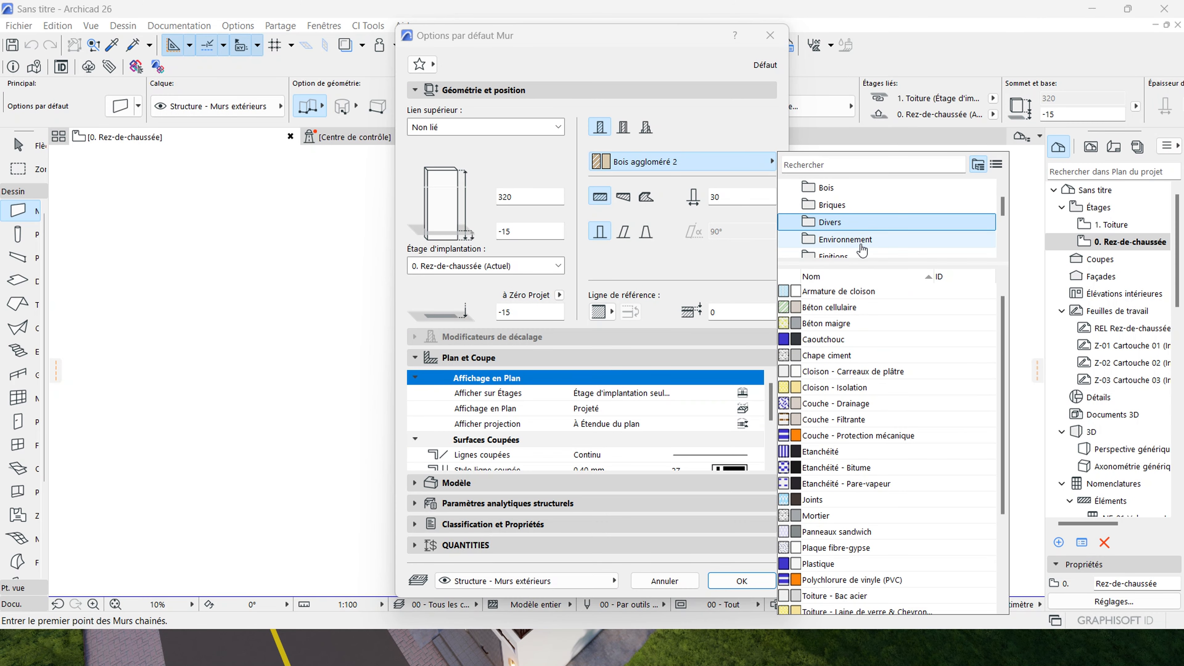
click(846, 240)
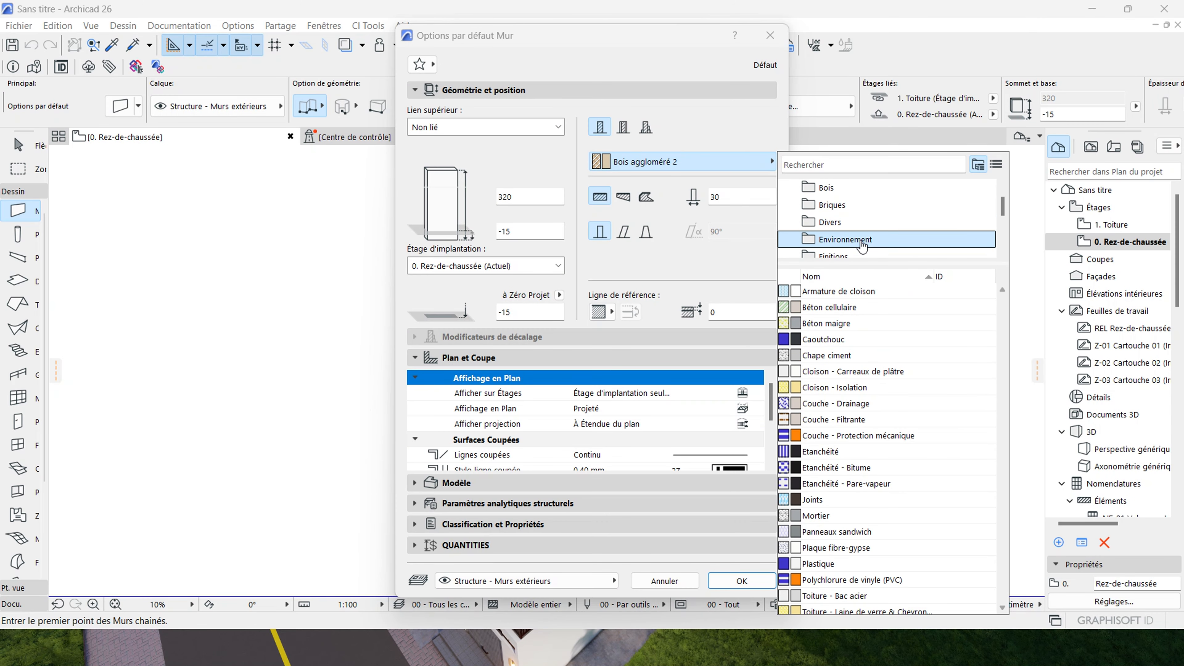
click(854, 212)
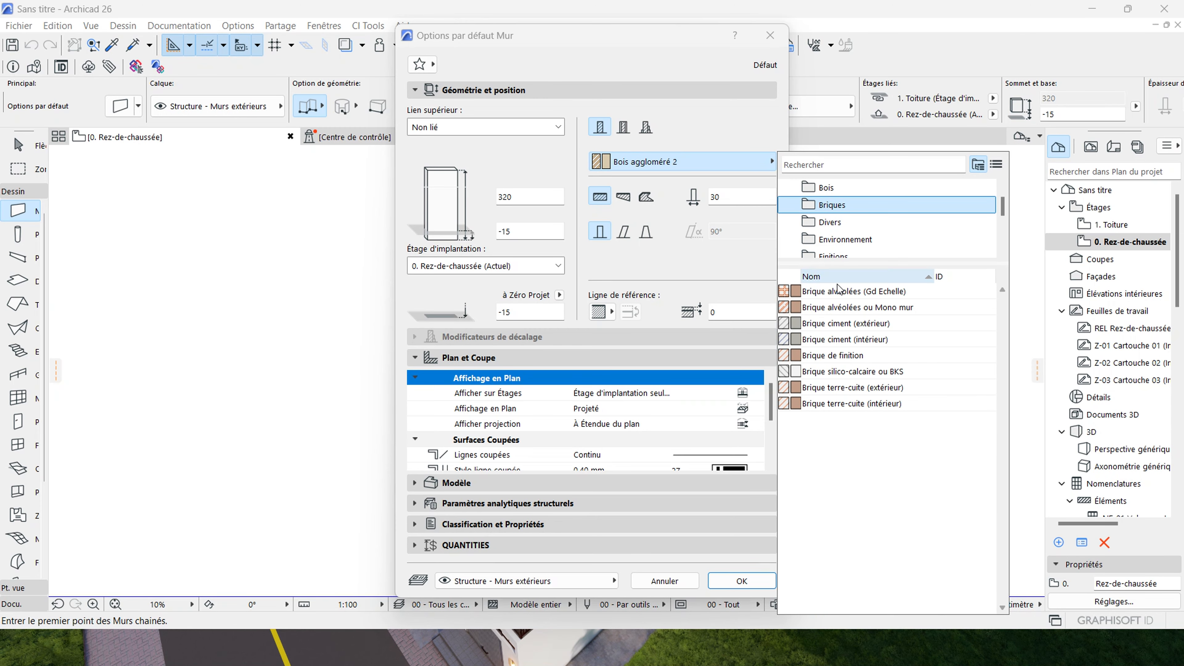
click(828, 343)
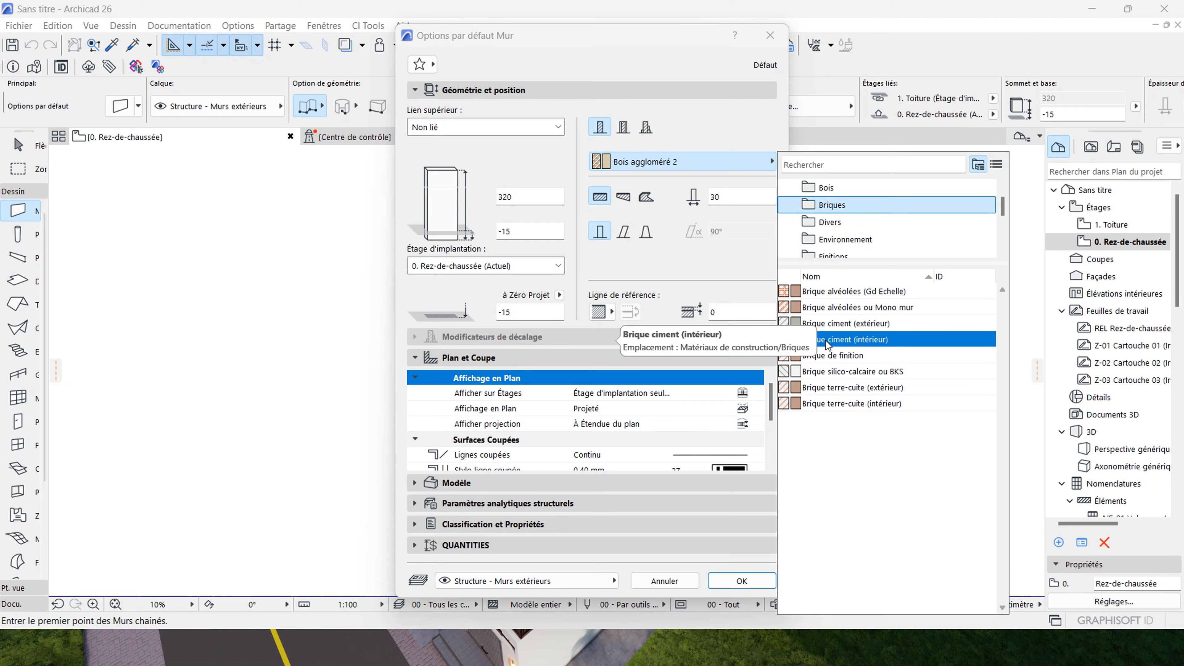
double_click(852, 322)
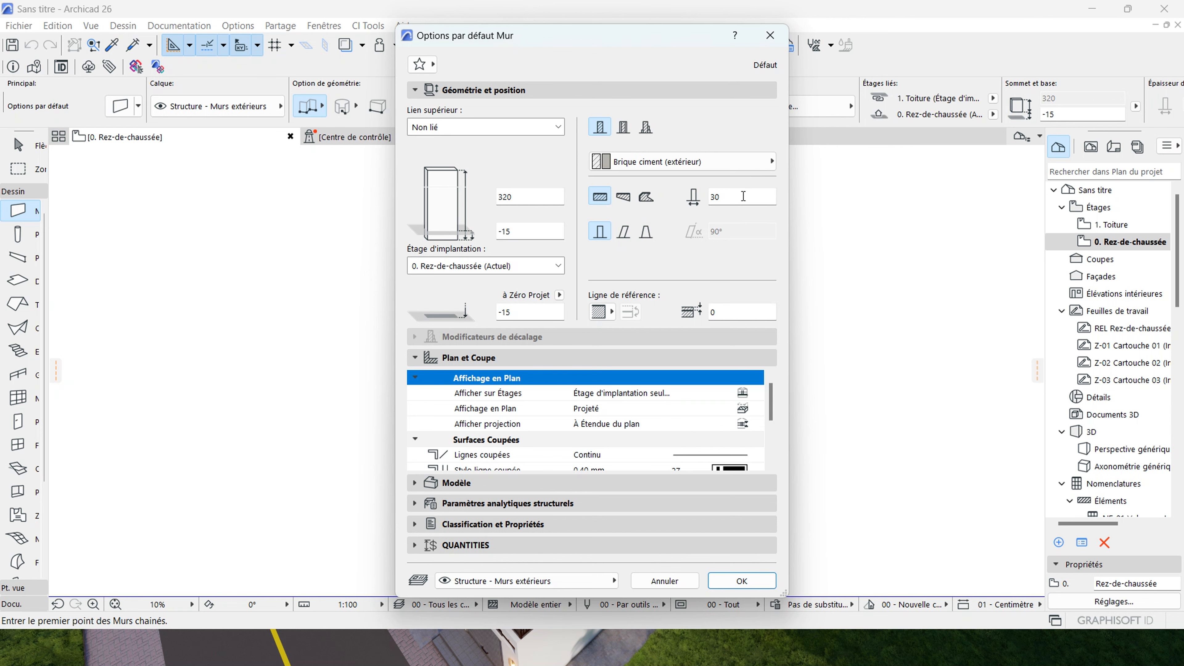
Set the default wall thickness to 15 cm.
drag(736, 198, 697, 202)
text(1)
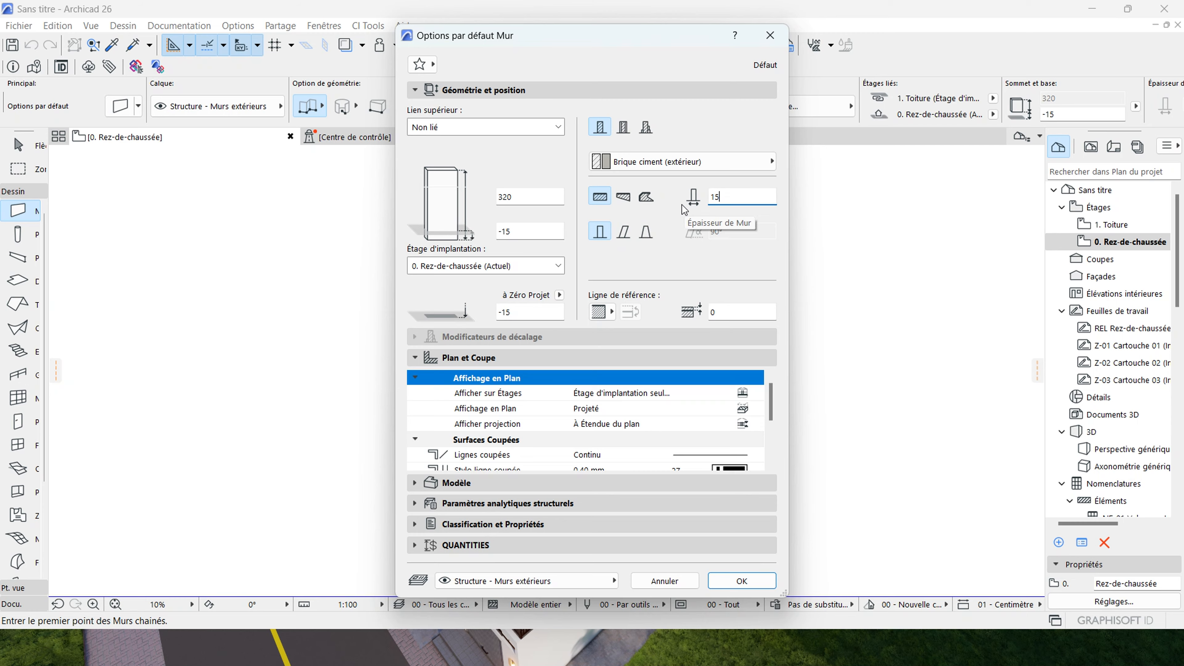
text(5)
double_click(725, 195)
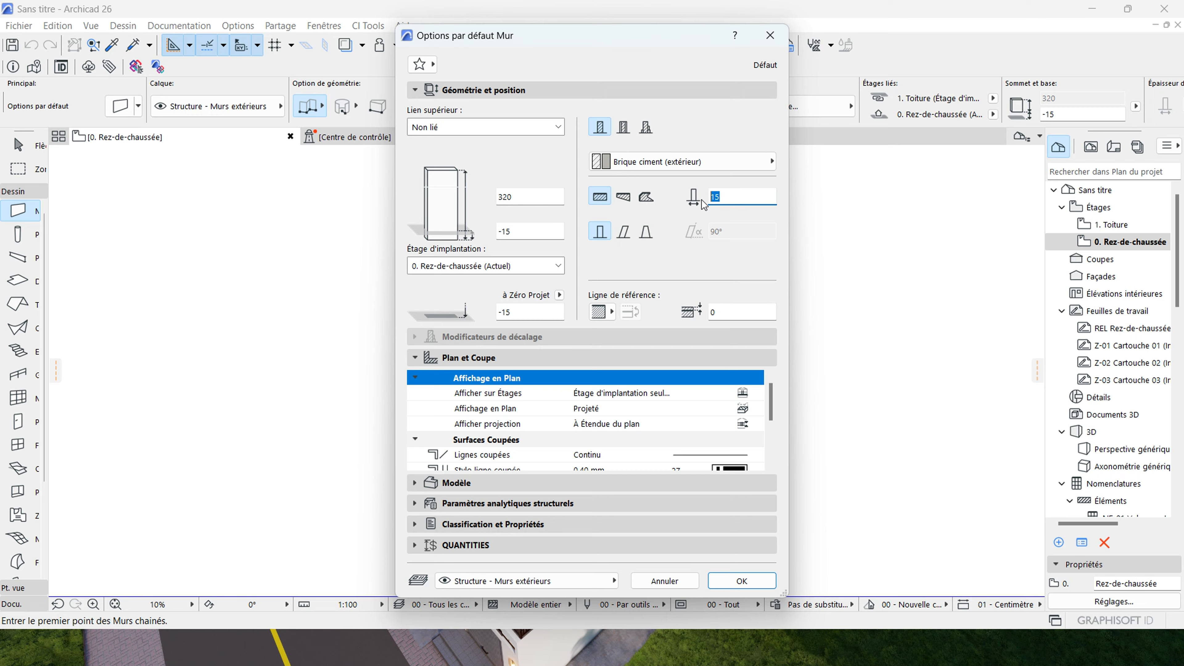
text(20)
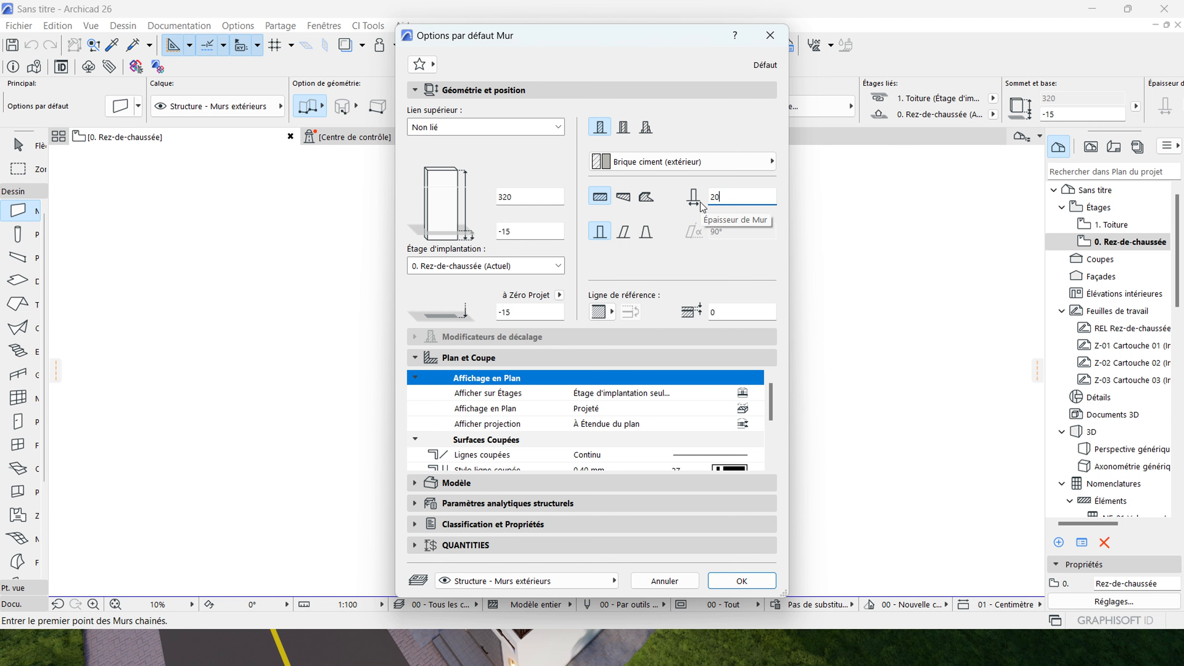
double_click(716, 196)
text(15)
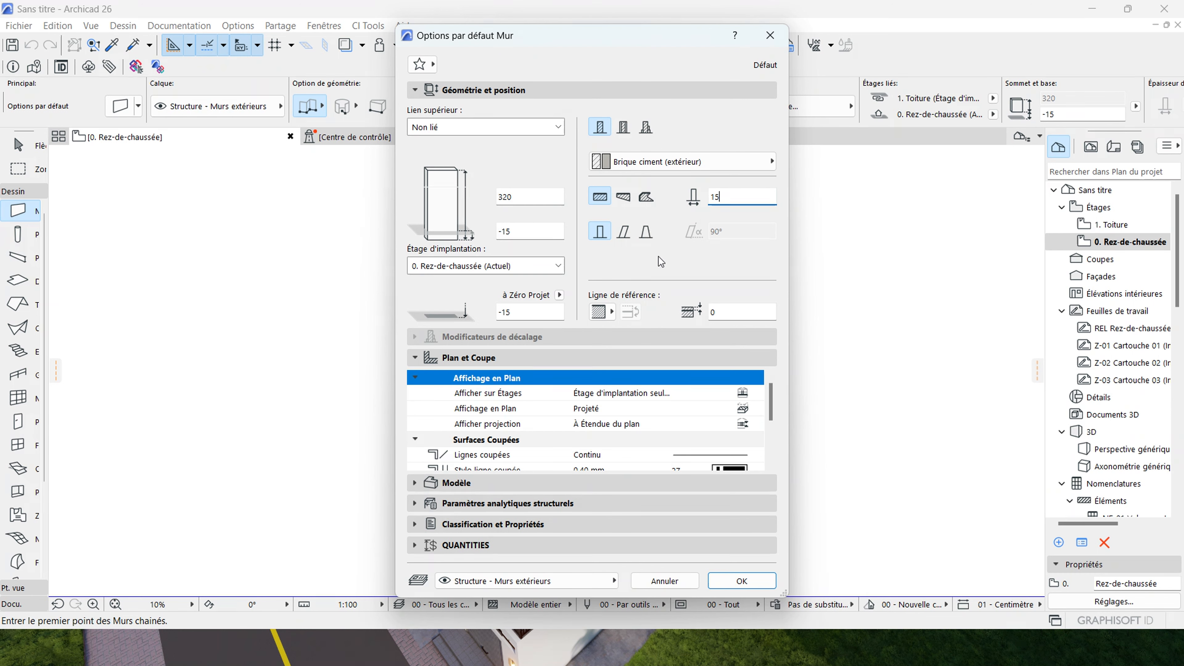
Override the default wall's exterior face surface with Peinture - Blanc titanium in the model settings.
click(522, 481)
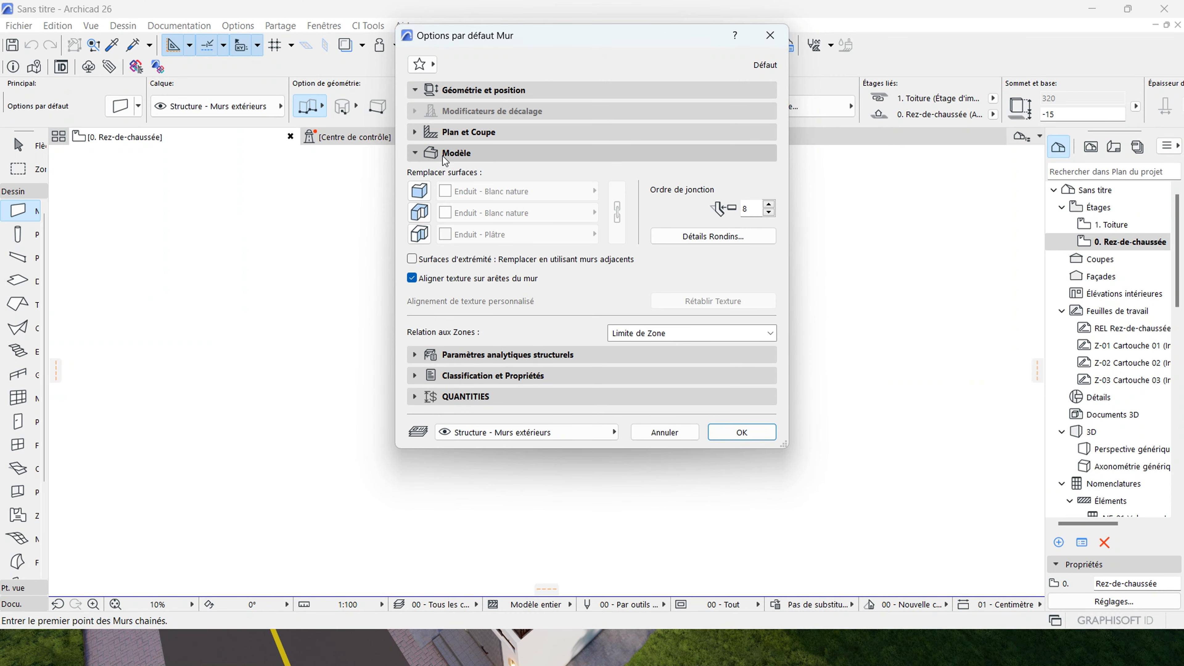
click(425, 191)
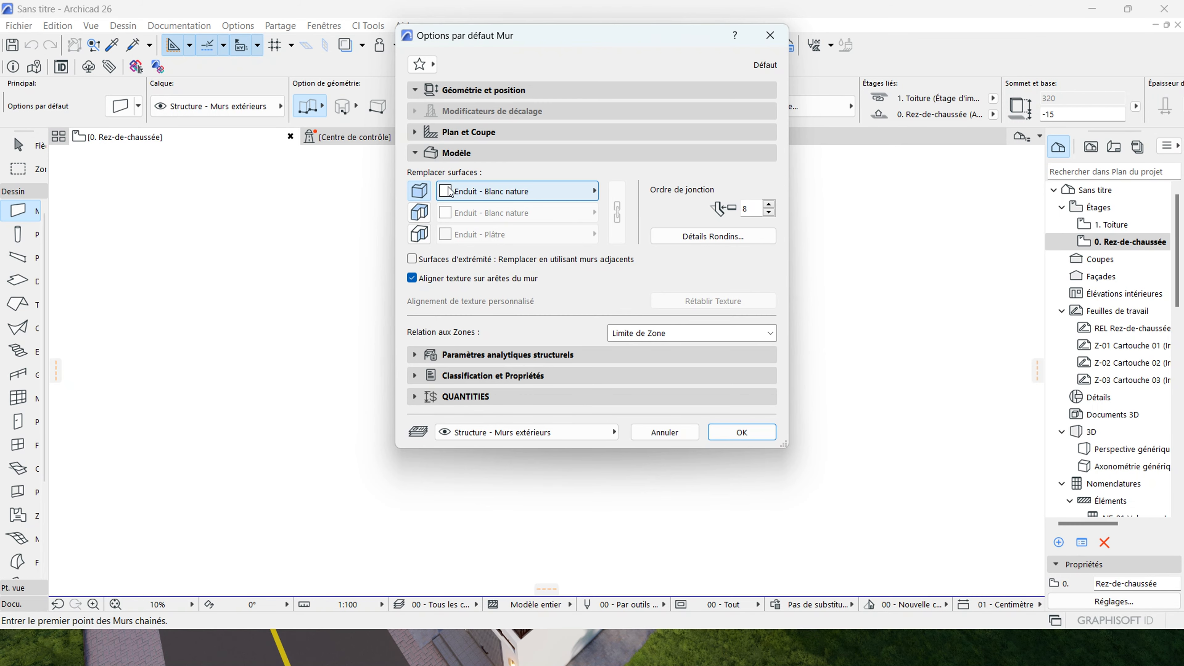
click(518, 202)
scroll(692, 560, down, 1)
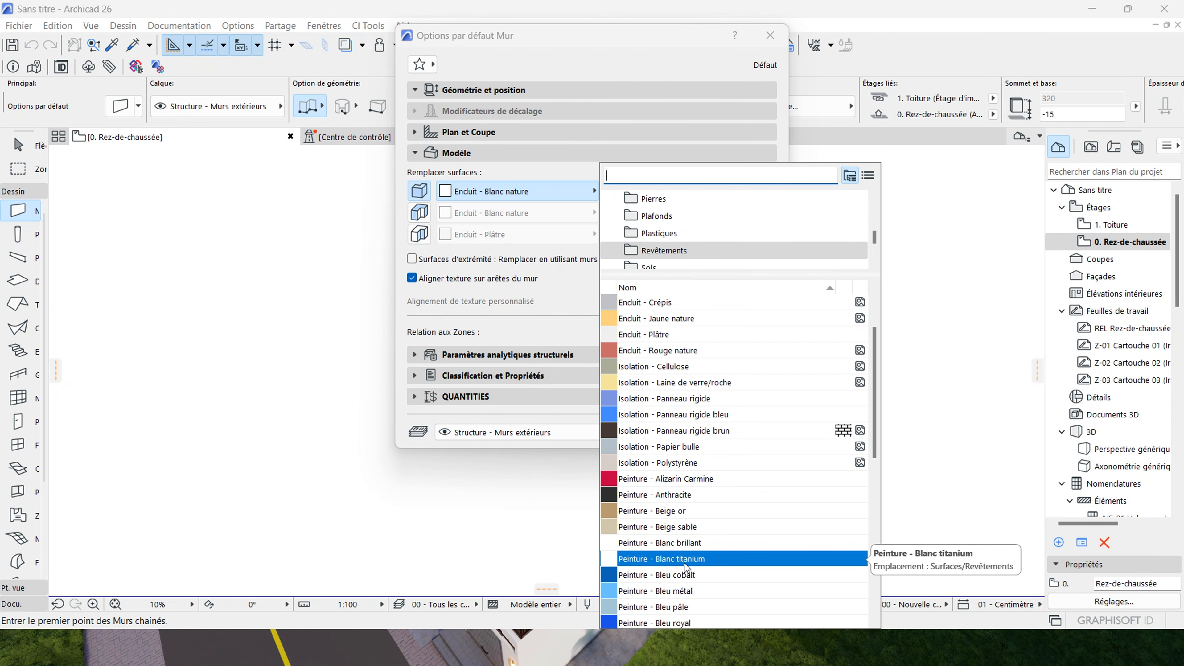
click(687, 559)
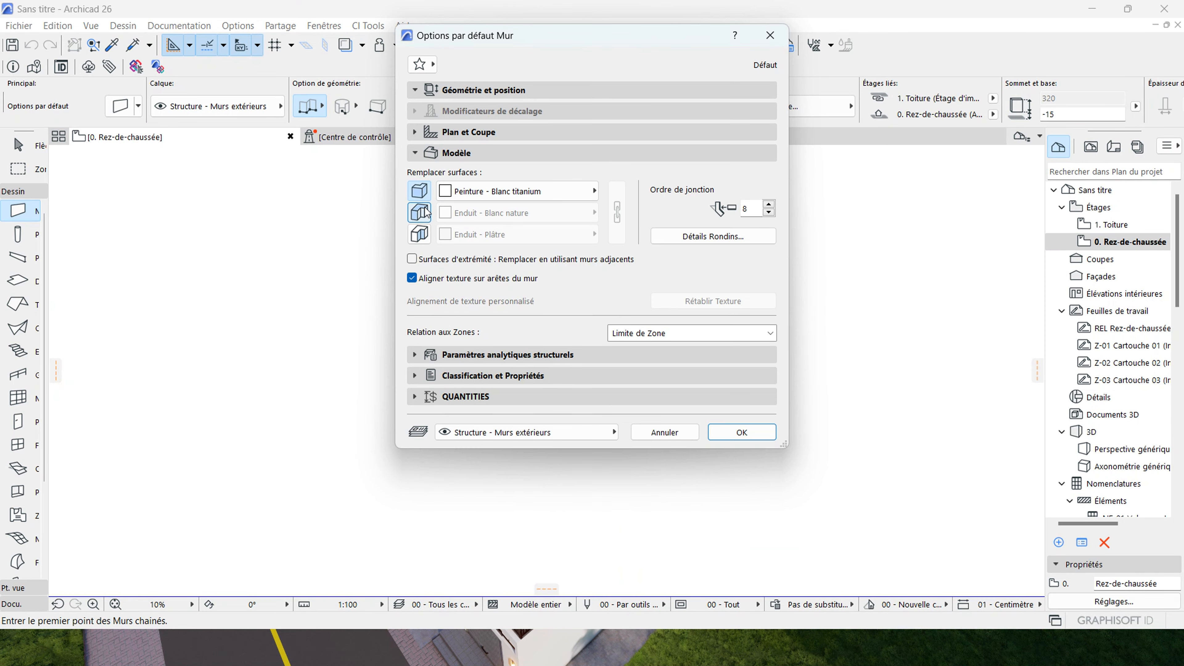
Enable the side and interior face surface overrides with Enduit - Blanc nature and Enduit - Plâtre, and accept the wall settings.
click(419, 216)
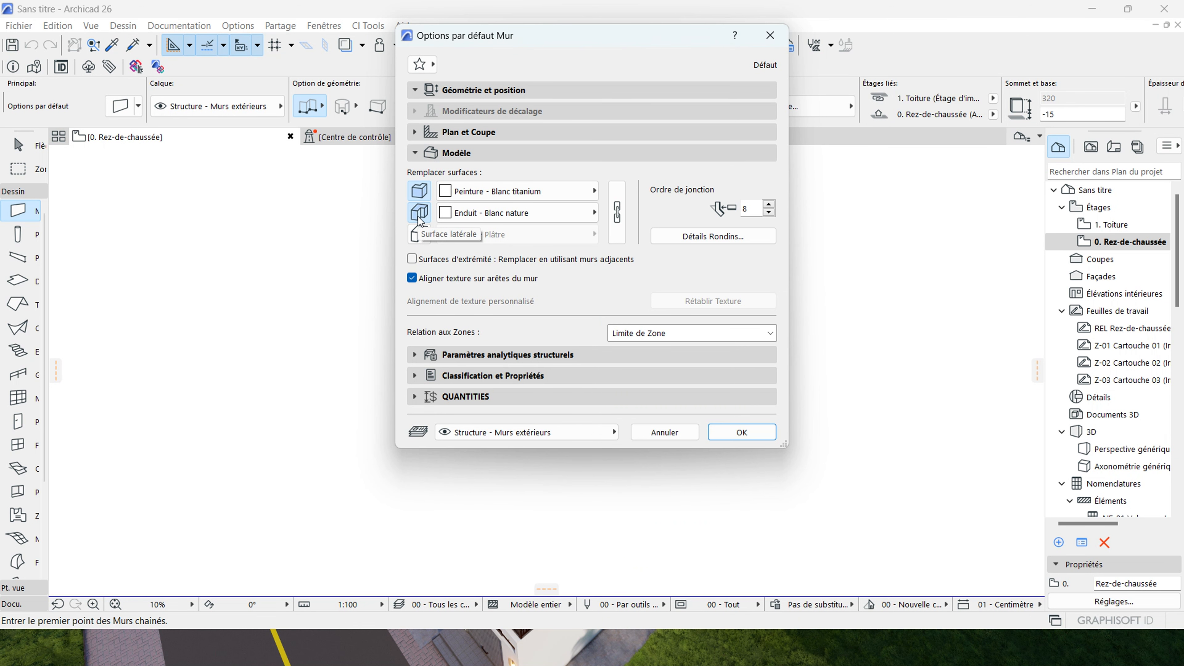
click(416, 236)
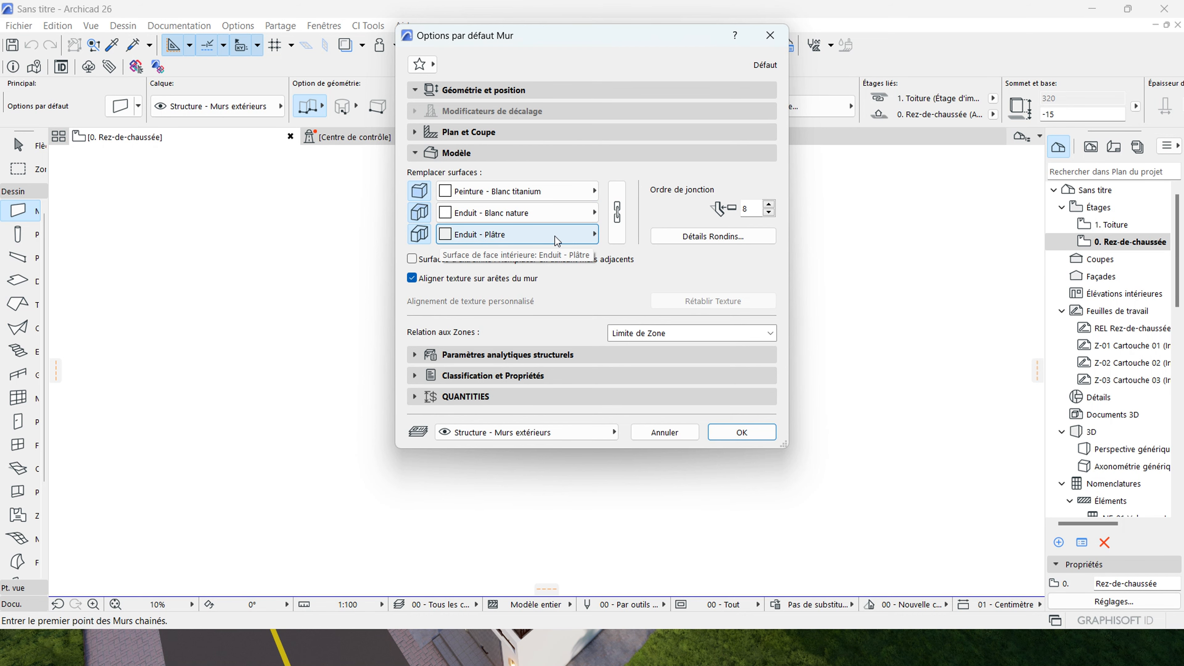
click(763, 434)
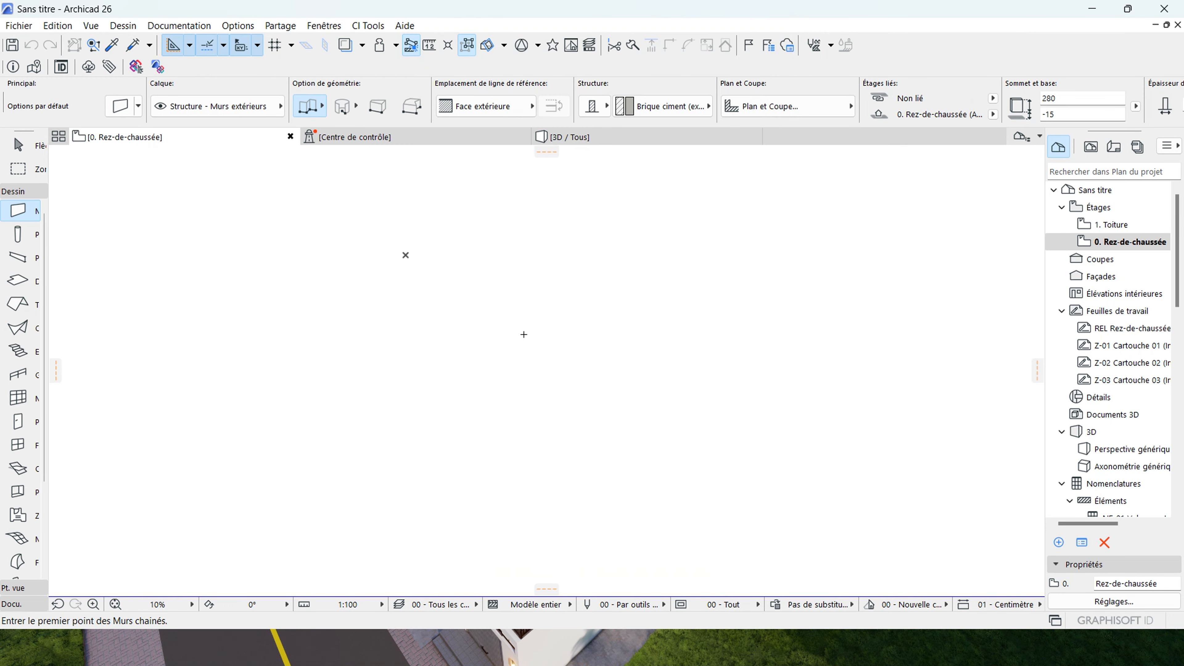
Reopen the default wall settings, set the wall height to 320 cm and the base offset to 0, and accept them.
drag(56, 374, 4, 222)
double_click(18, 213)
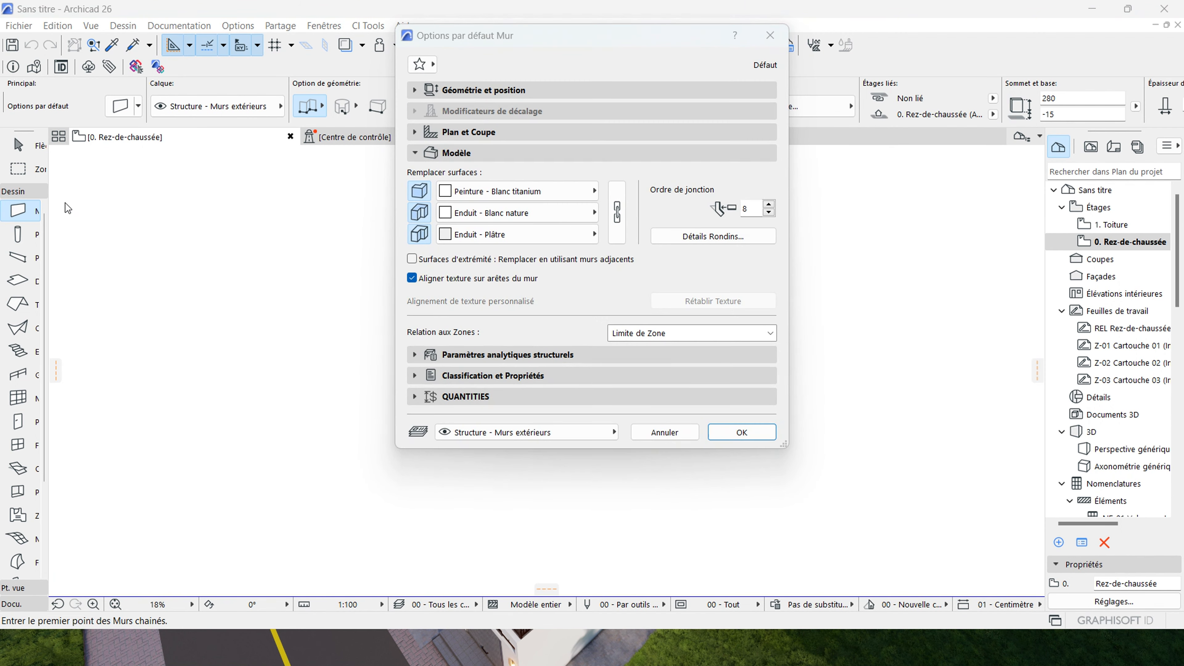
click(466, 90)
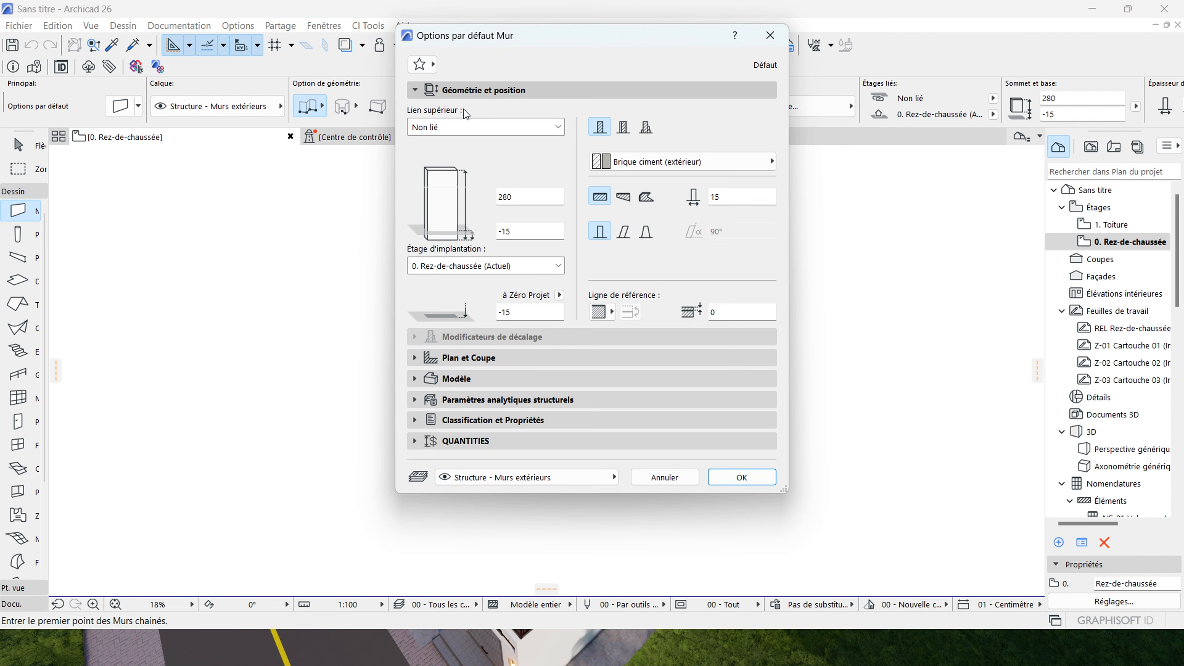
click(532, 192)
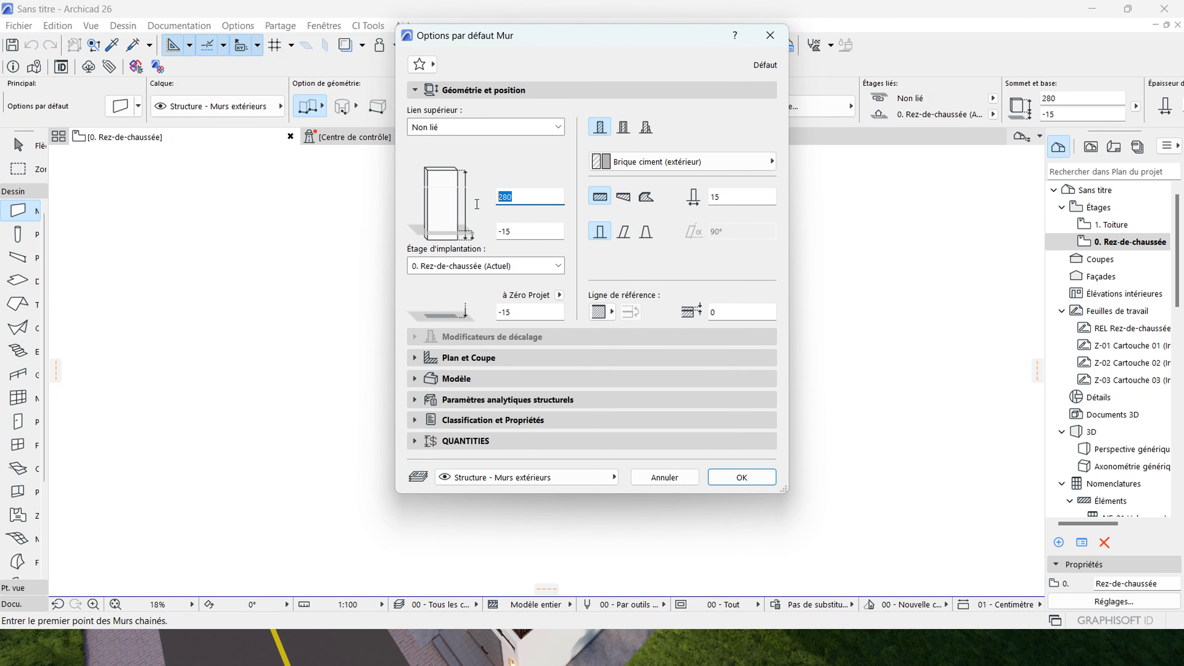
text(32)
key(Tab)
text(0)
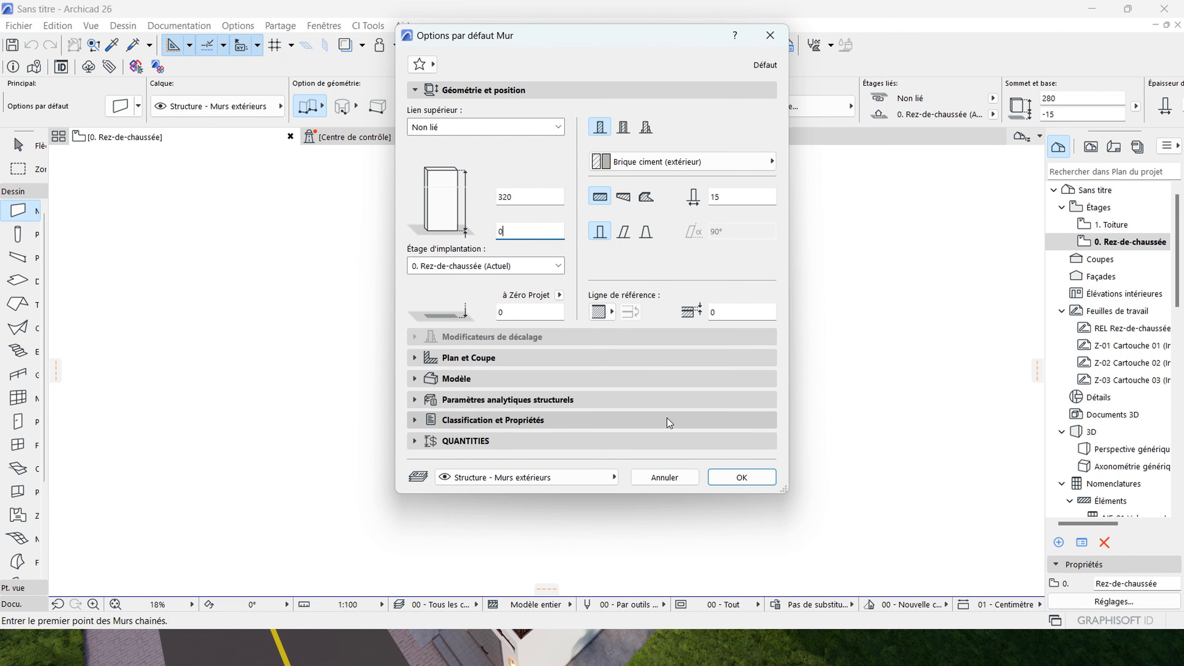
click(742, 477)
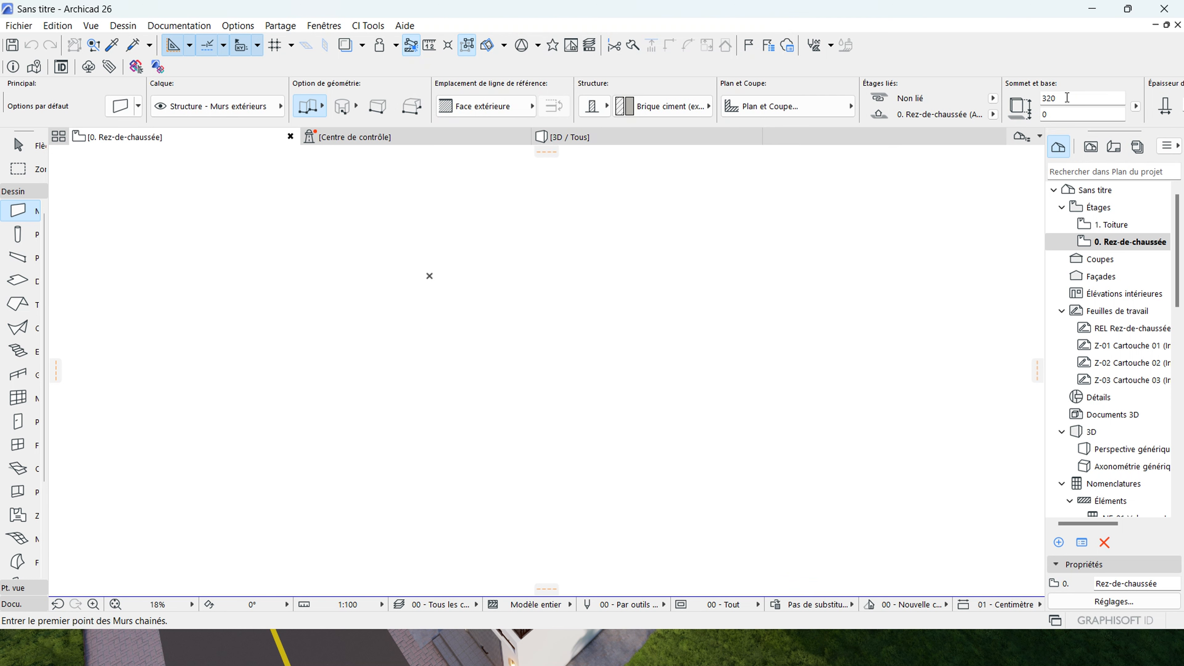
scroll(1072, 99, down, 1)
scroll(1072, 99, down, 1)
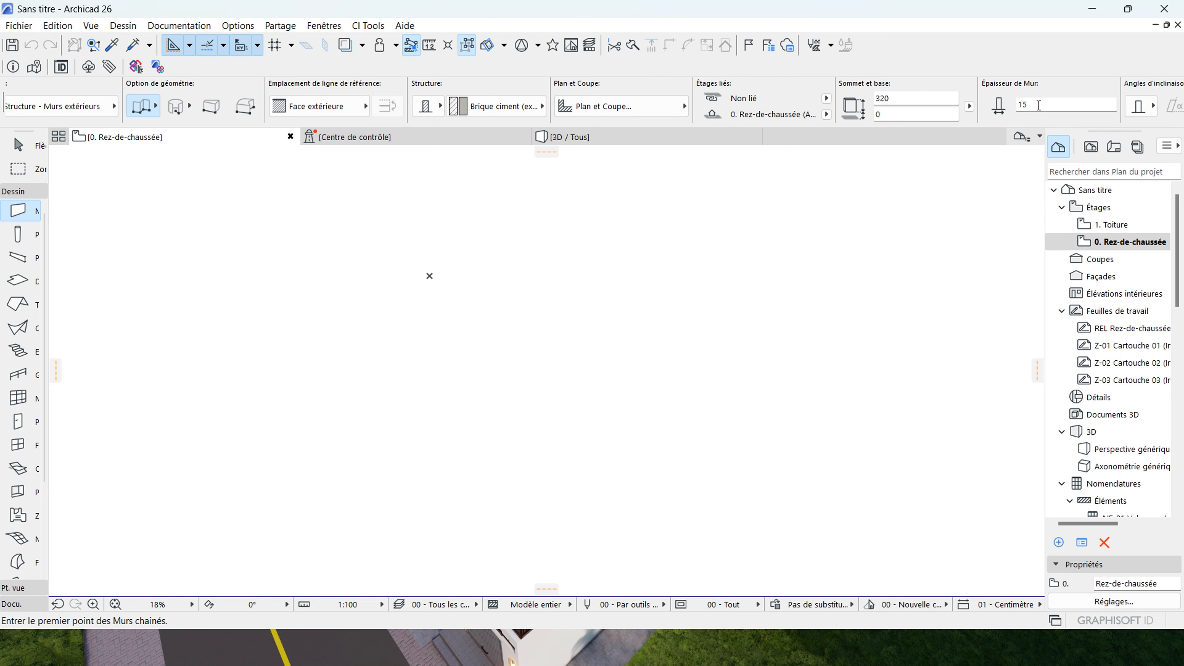
scroll(904, 118, up, 2)
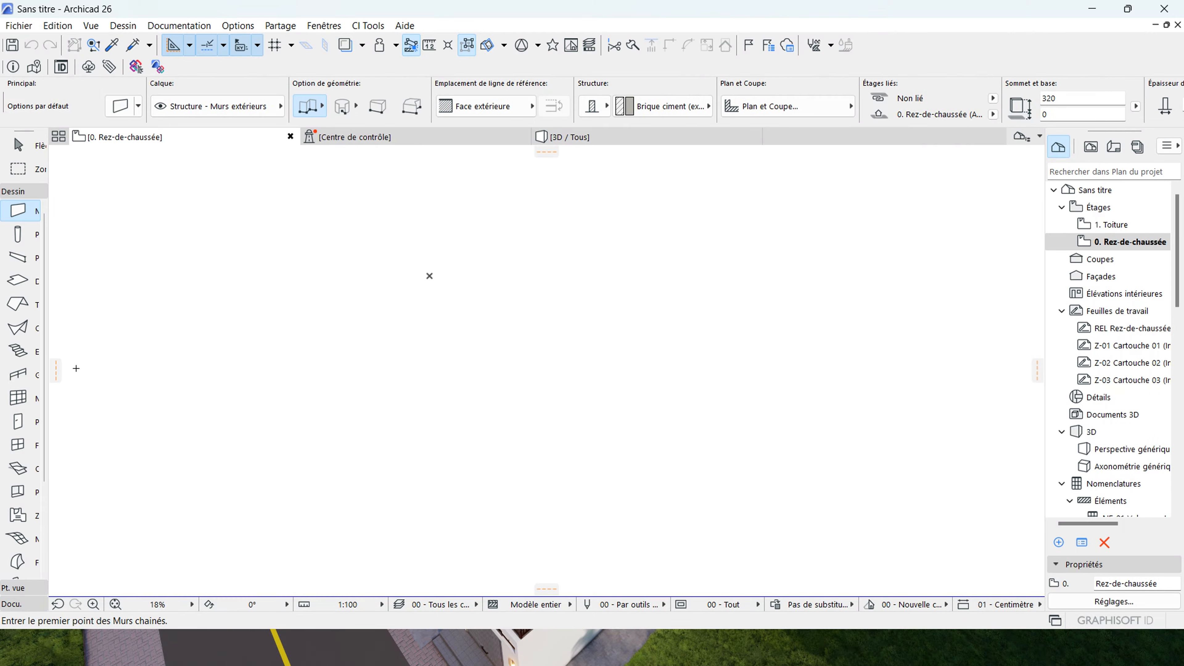
Place a vertical and a horizontal guide line through the project origin on the Rez-de-chaussée plan.
drag(54, 371, 429, 276)
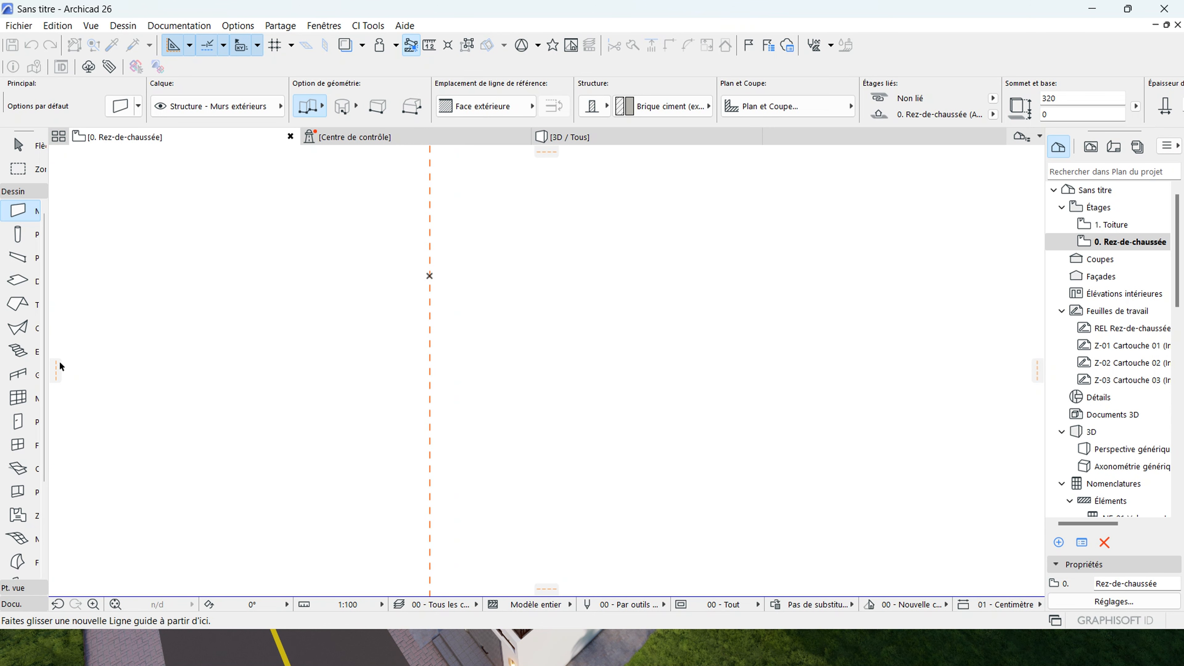
drag(60, 368, 430, 208)
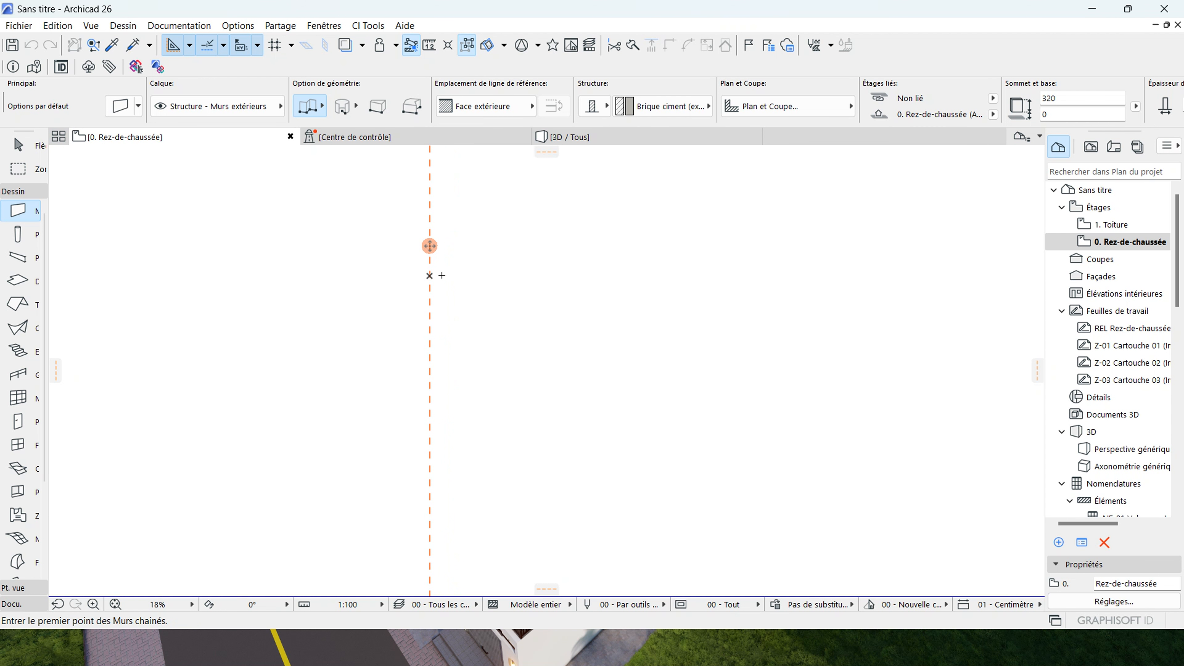
drag(547, 151, 429, 277)
Leave the Wall tool and place a copy of the vertical guide line 400 cm to the right of the origin.
scroll(403, 269, down, 1)
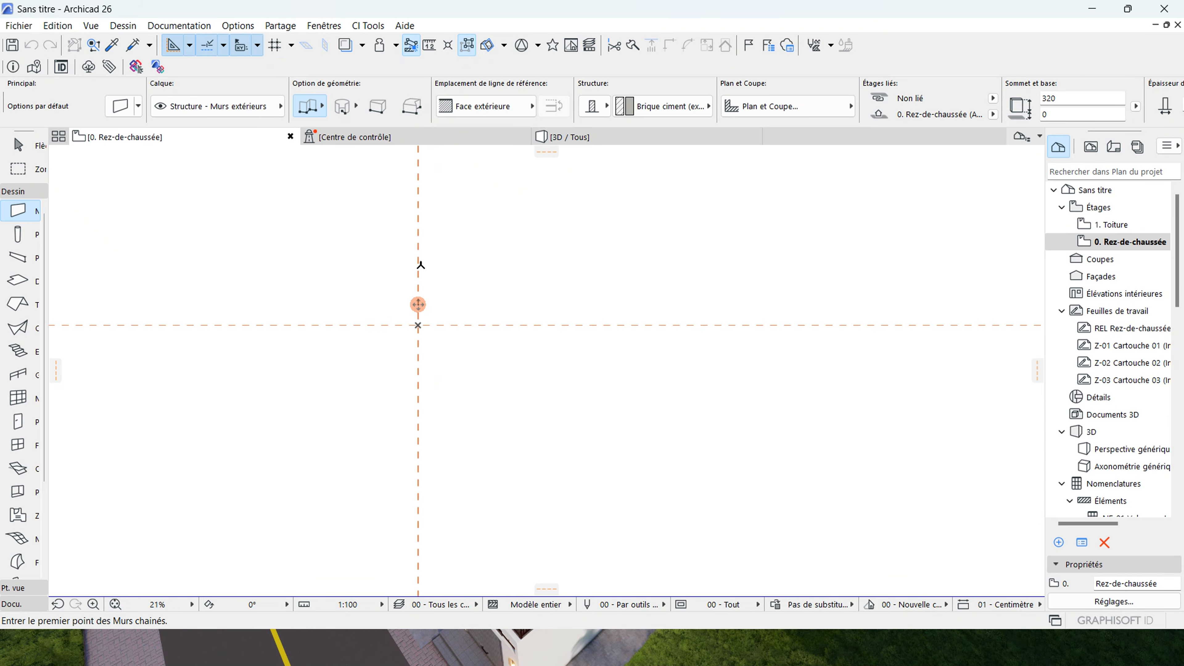
scroll(421, 250, down, 1)
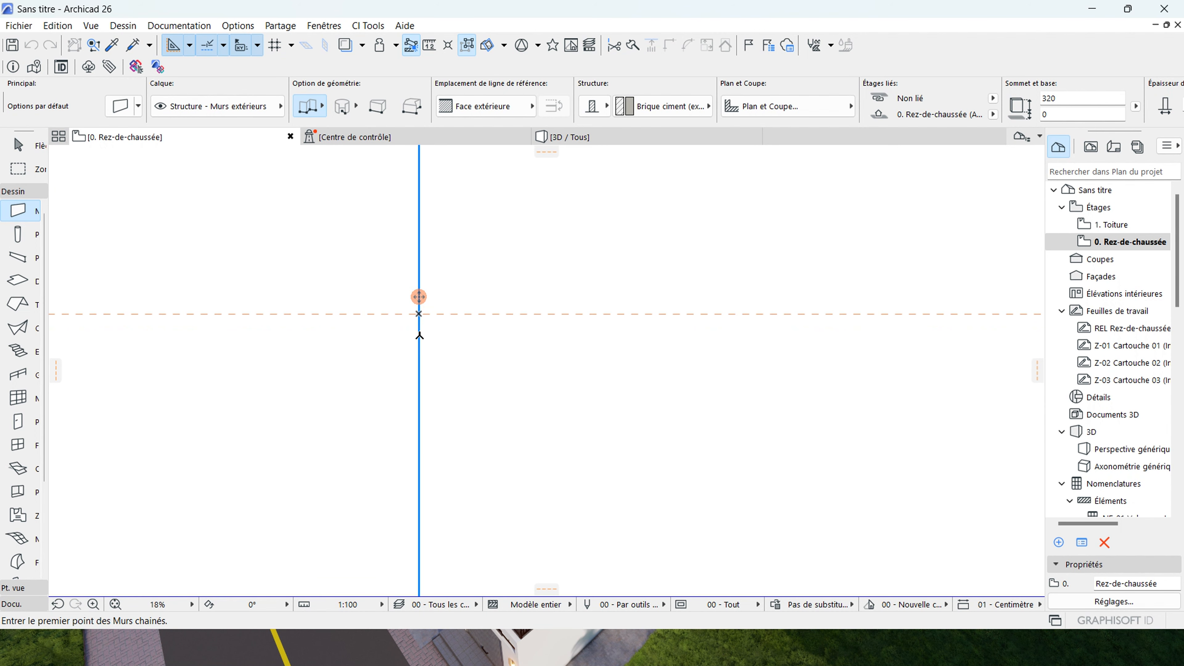
scroll(419, 336, up, 2)
scroll(436, 264, up, 2)
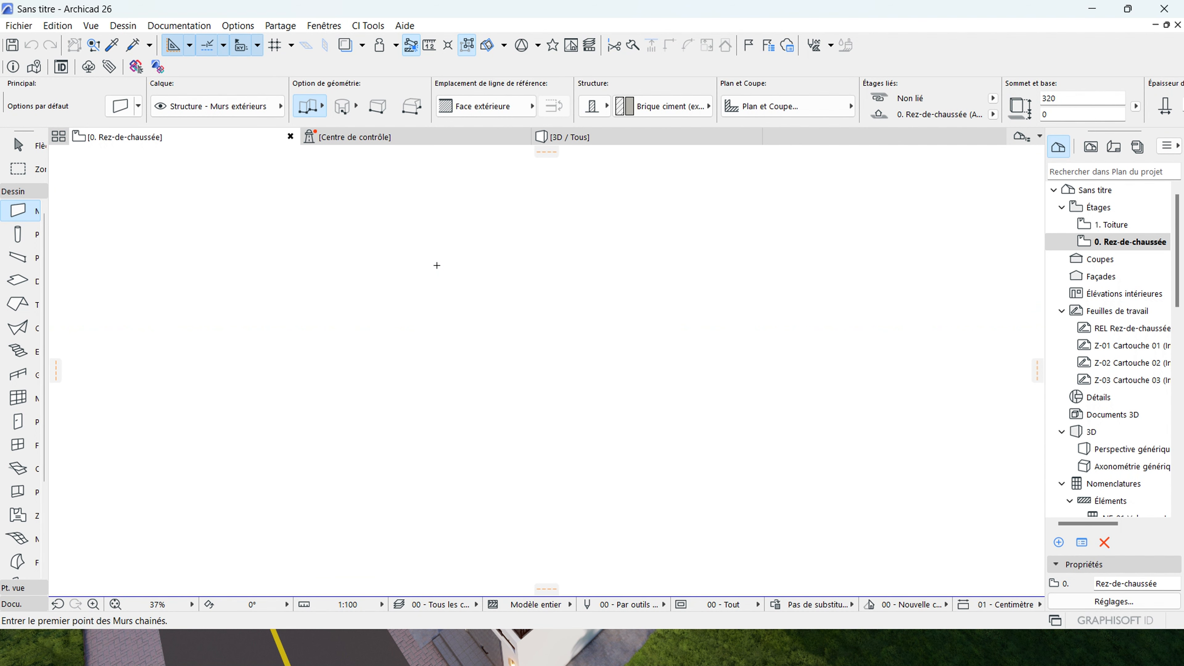
key(Escape)
scroll(365, 299, up, 2)
scroll(373, 298, down, 1)
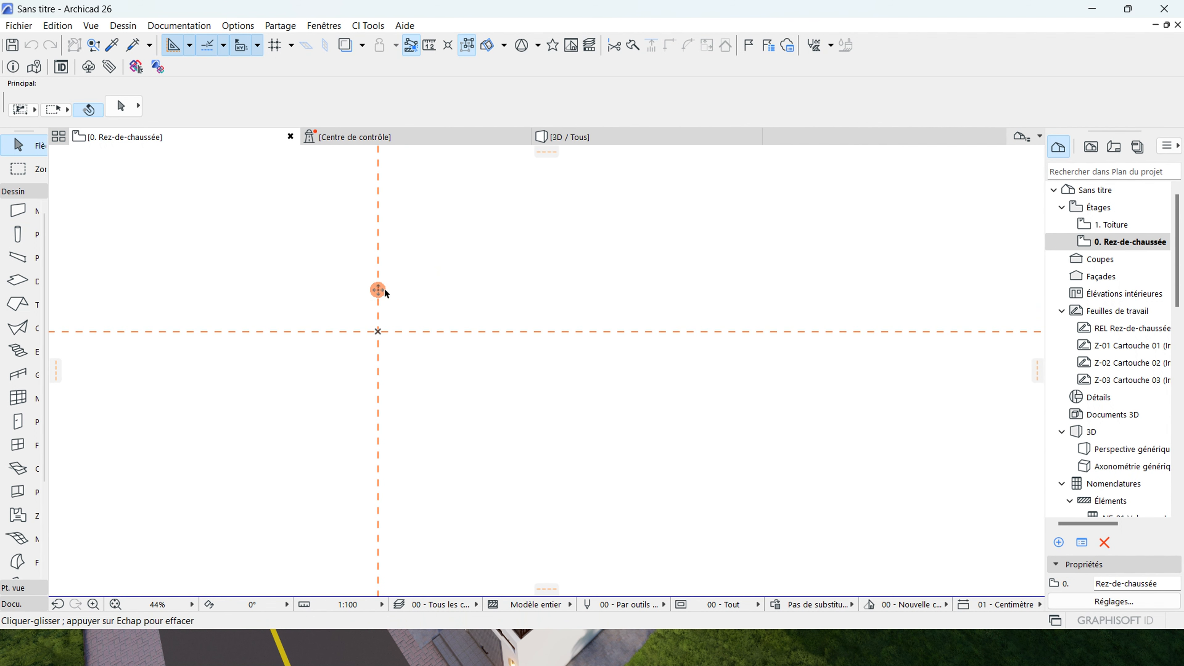
drag(383, 292, 477, 274)
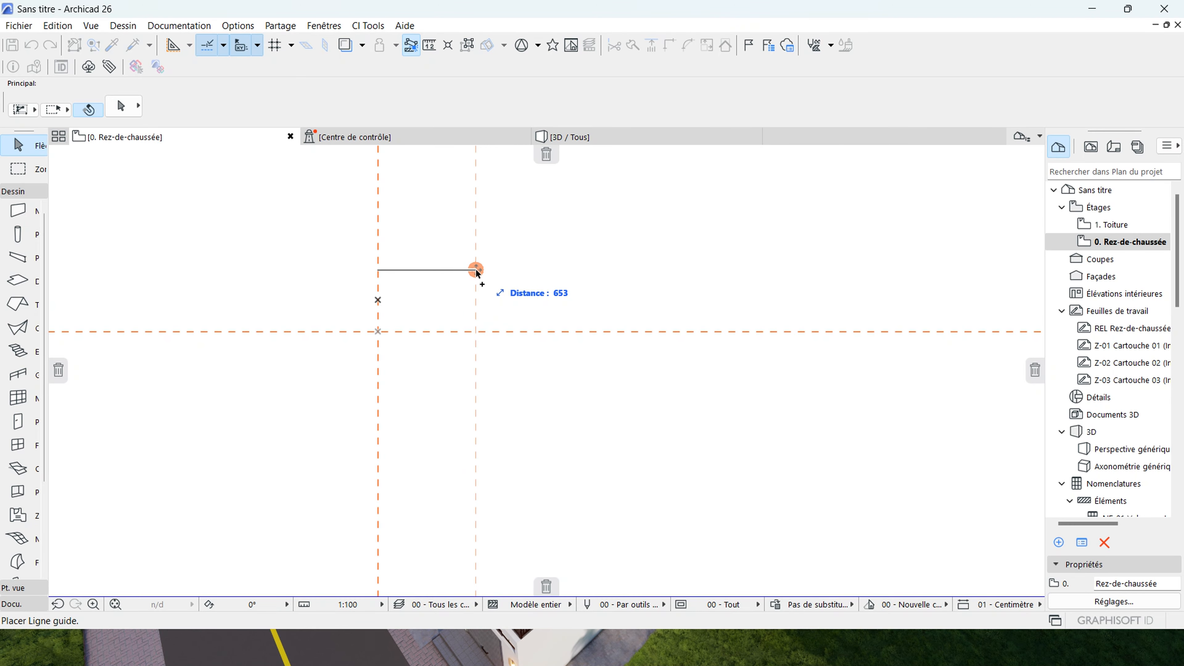
text(400)
key(Return)
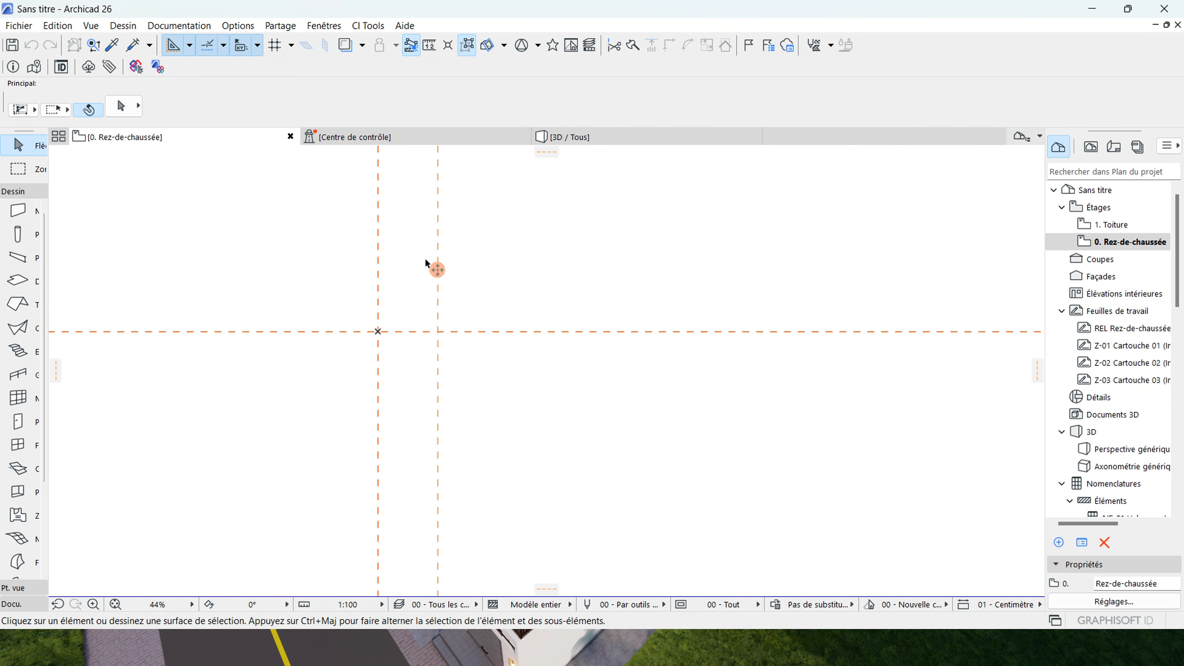
Place a copy of the horizontal guide line 500 cm above the project origin.
scroll(423, 261, up, 1)
click(462, 346)
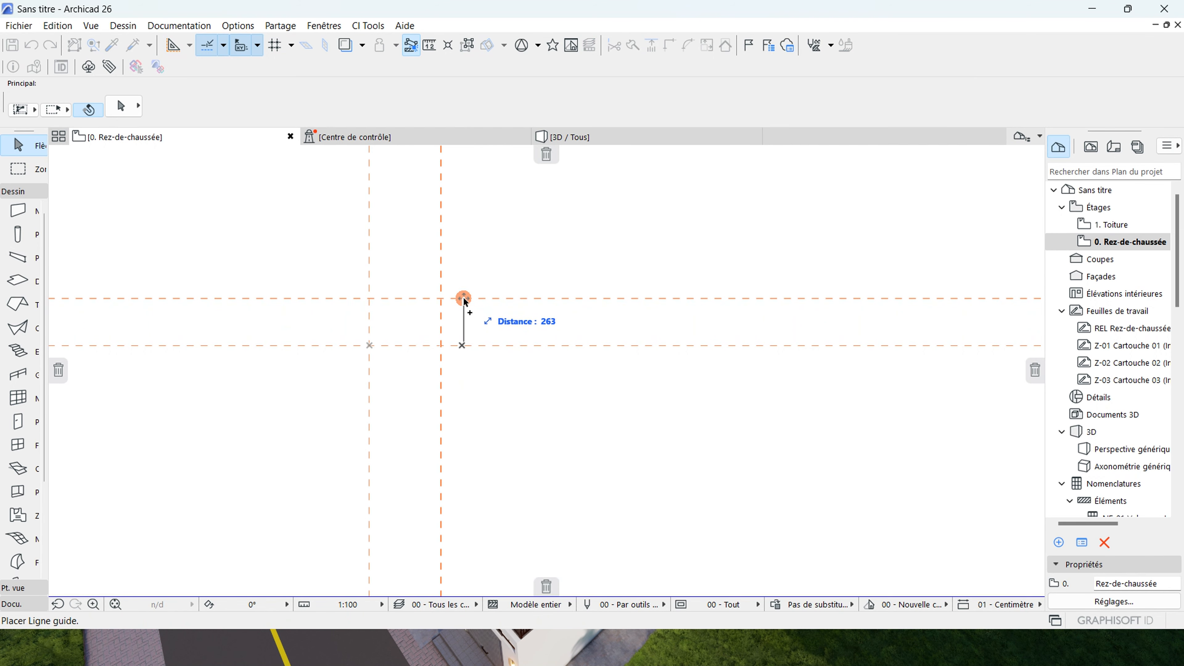
text(500)
key(Return)
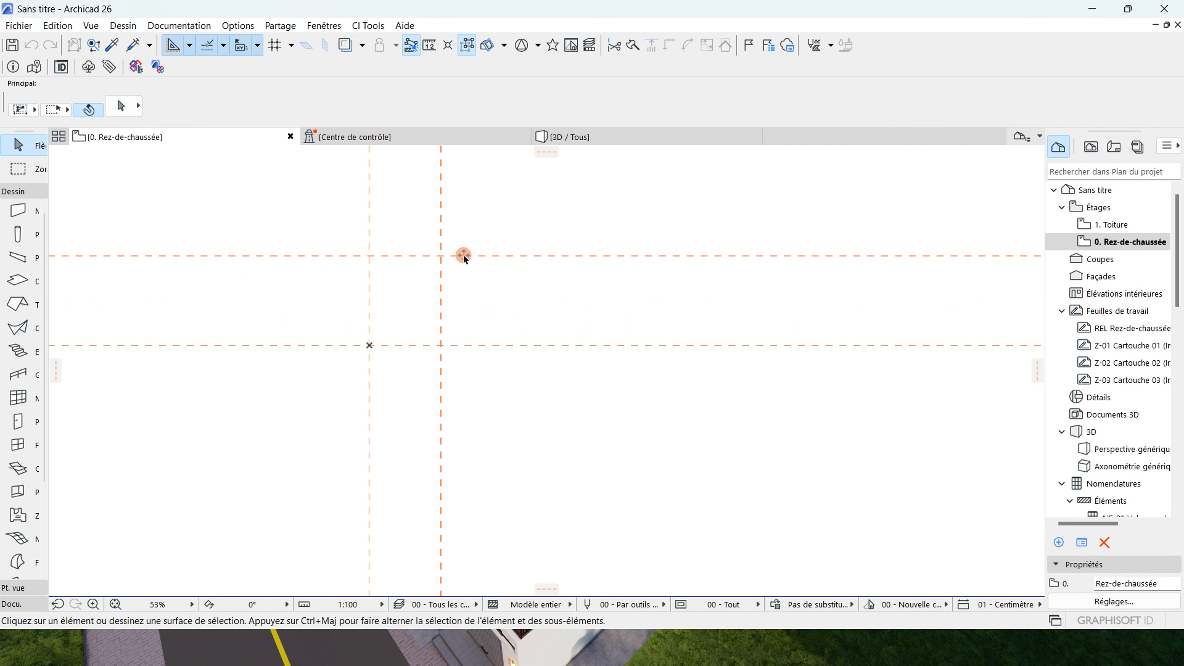
Place a further copy of the upper horizontal guide line 300 cm above it.
scroll(393, 301, up, 3)
scroll(449, 233, down, 1)
scroll(287, 243, down, 3)
scroll(318, 295, up, 2)
scroll(404, 212, down, 1)
scroll(476, 239, down, 3)
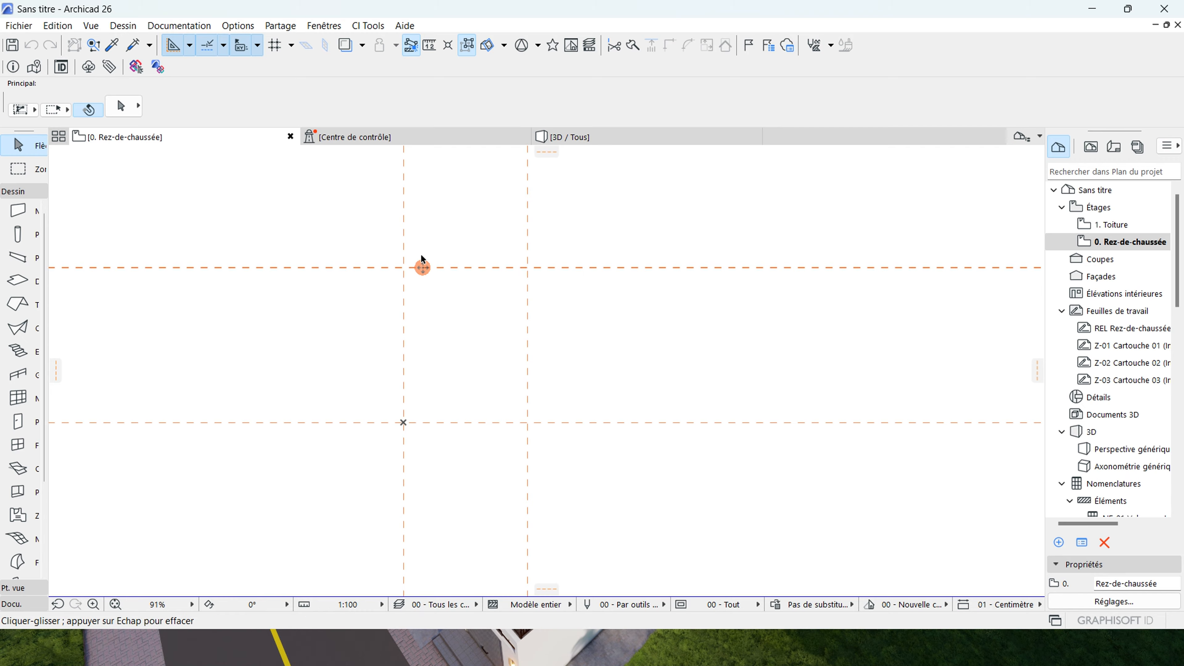
click(422, 267)
text(300)
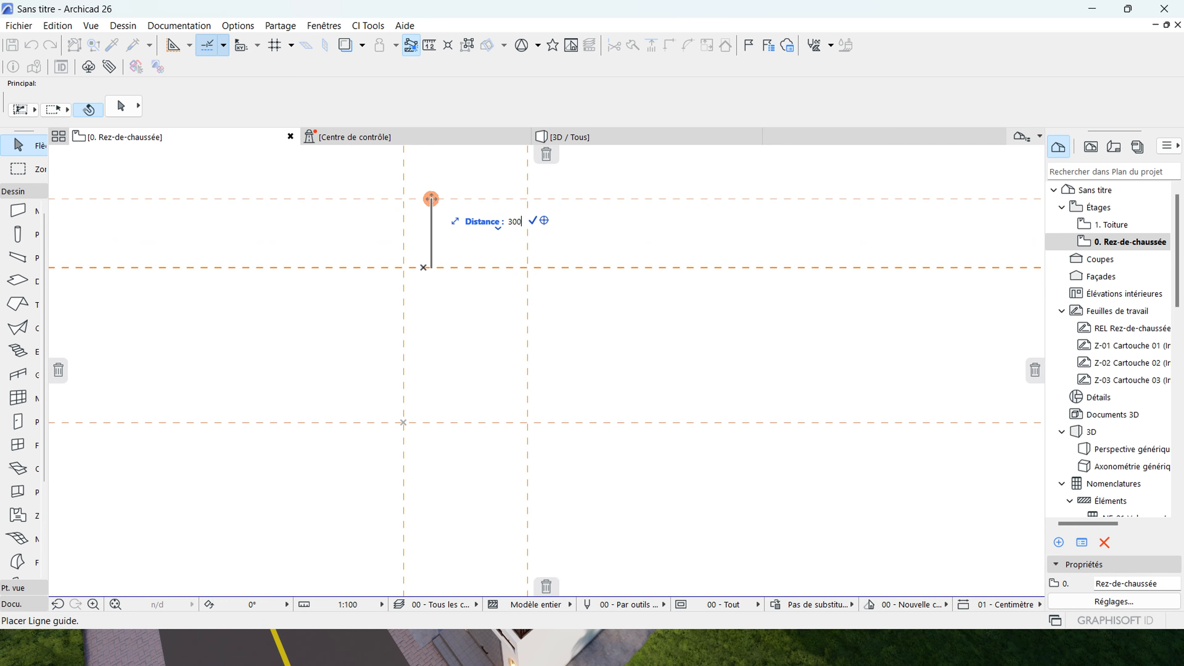
key(Return)
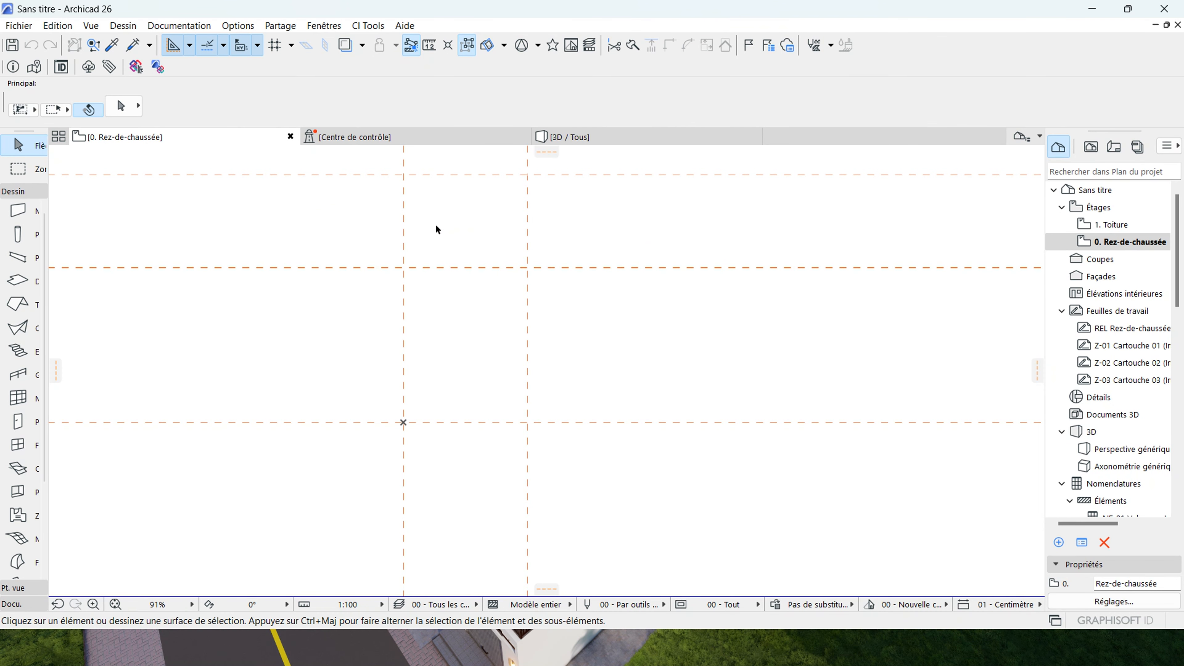
scroll(302, 266, down, 1)
scroll(302, 265, down, 1)
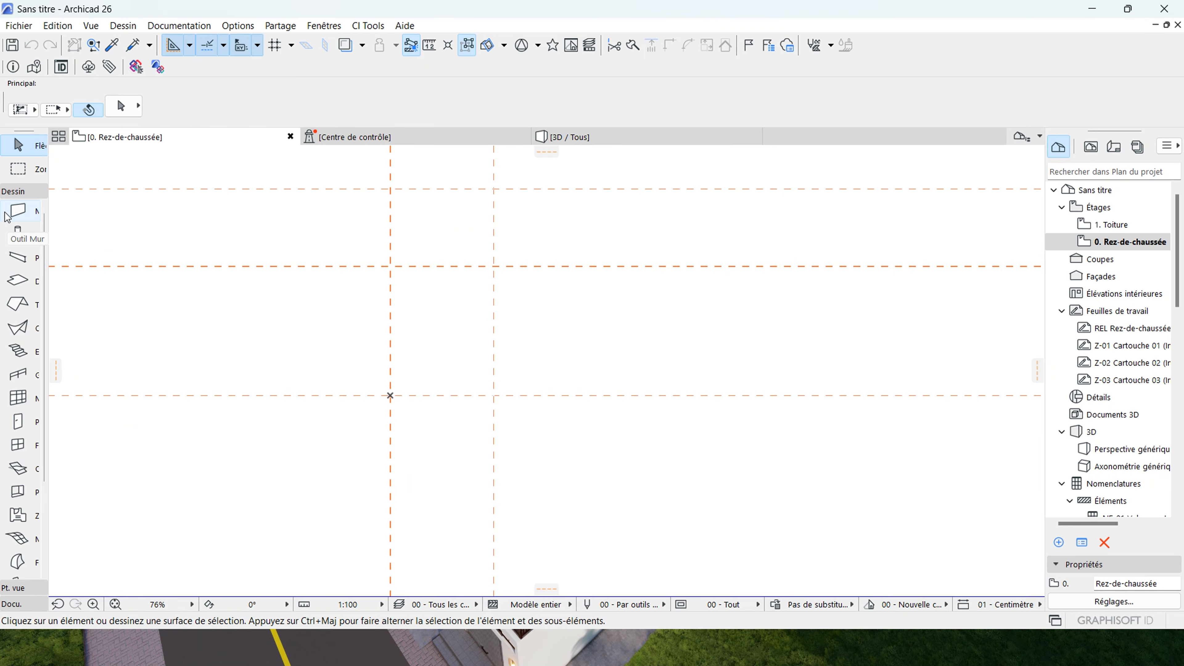
Activate the Wall tool and set its reference line location to Centre.
click(19, 214)
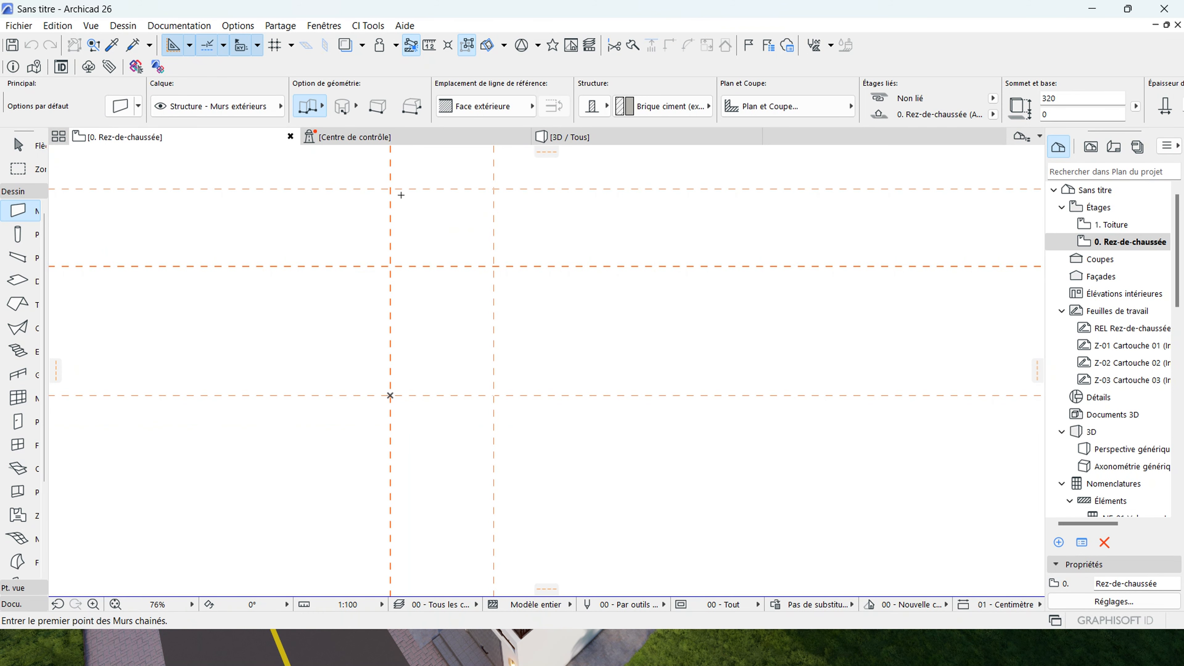
scroll(438, 193, up, 2)
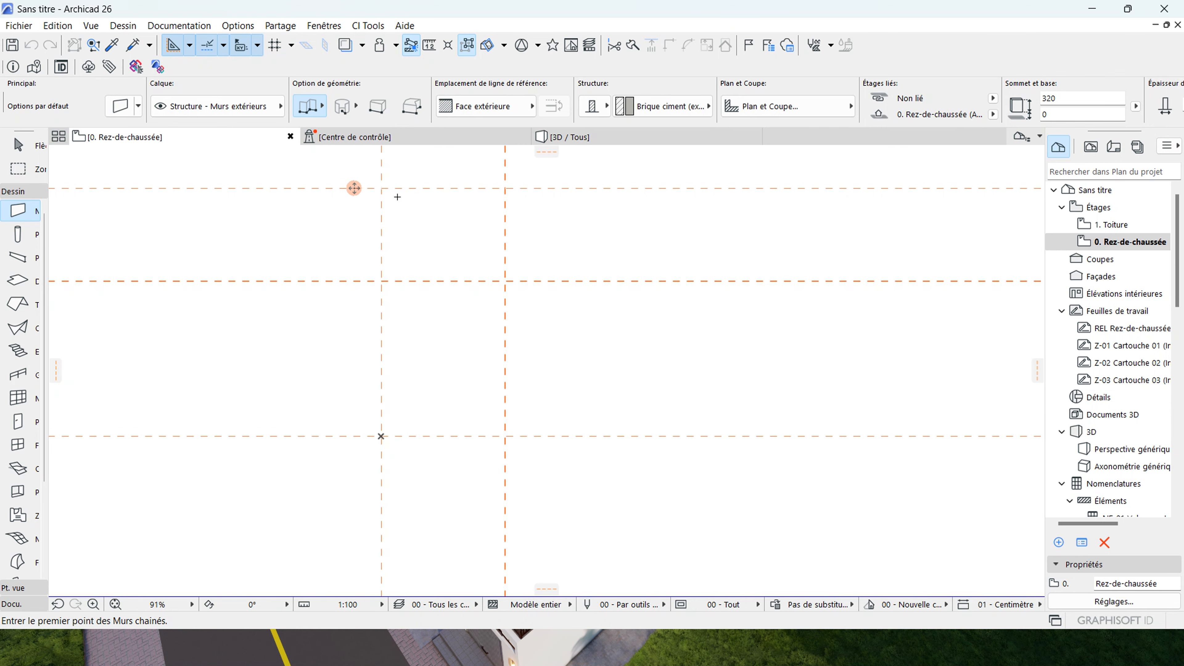
scroll(396, 194, up, 1)
click(491, 112)
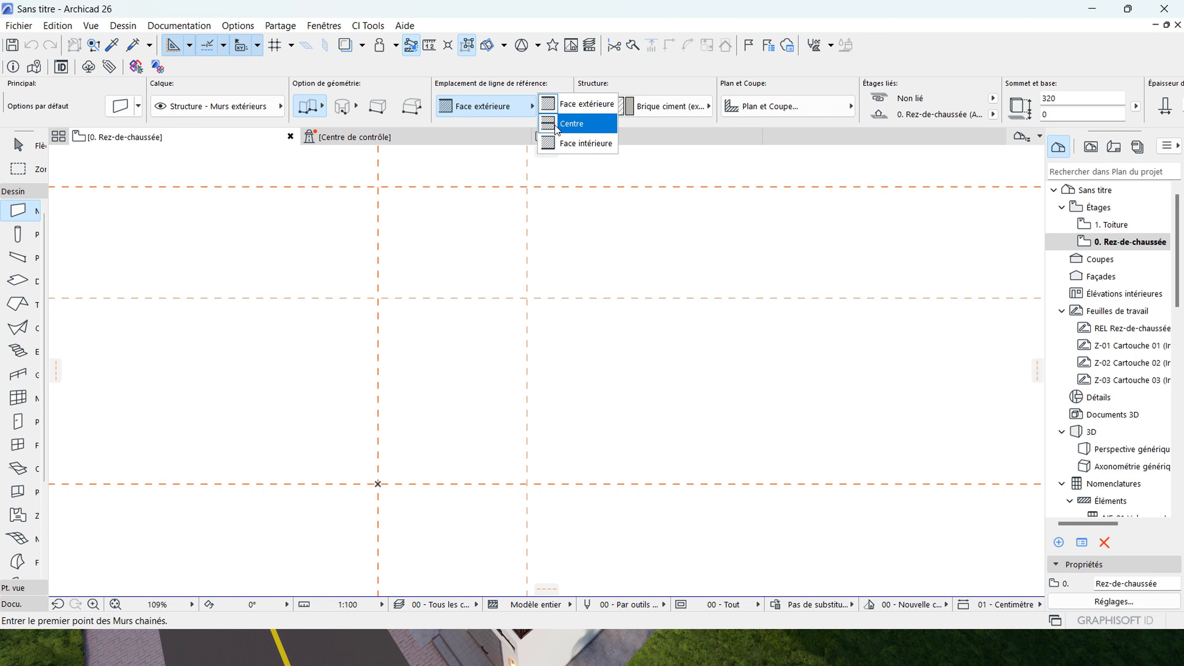
click(572, 124)
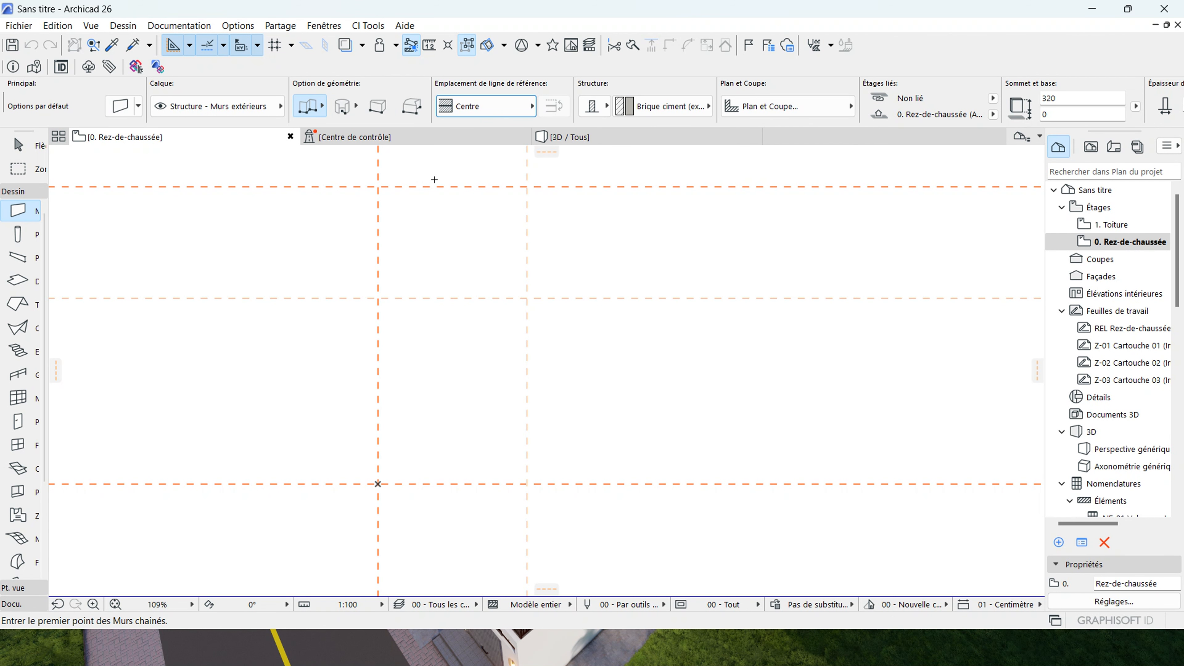
click(378, 187)
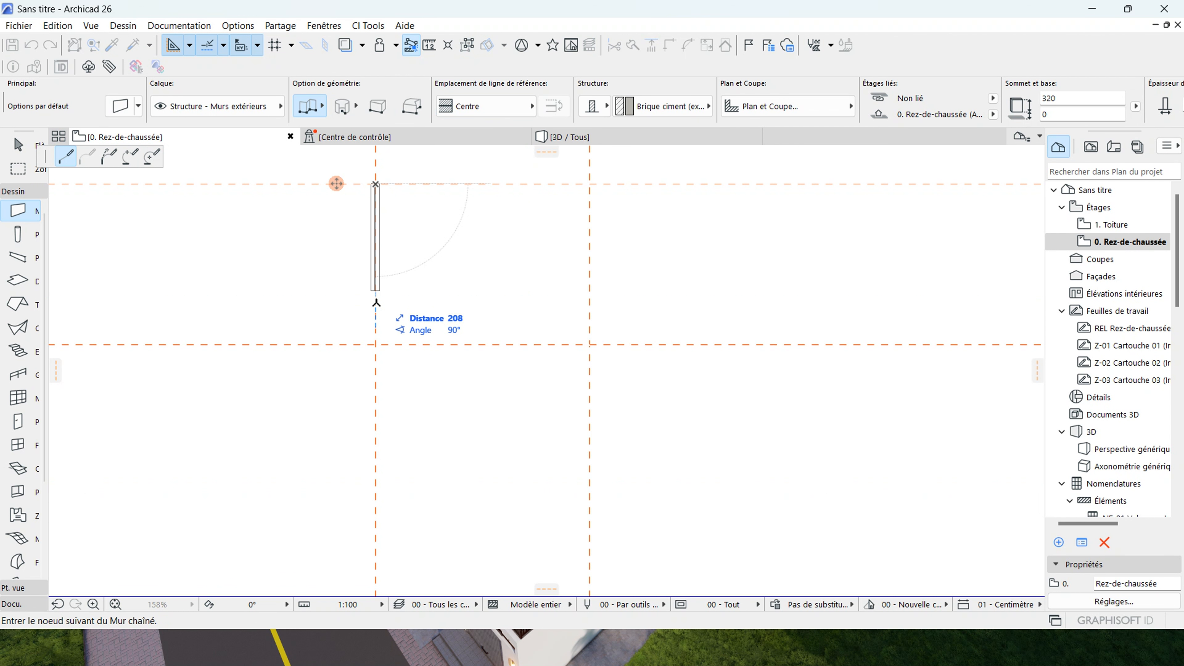
scroll(373, 365, down, 5)
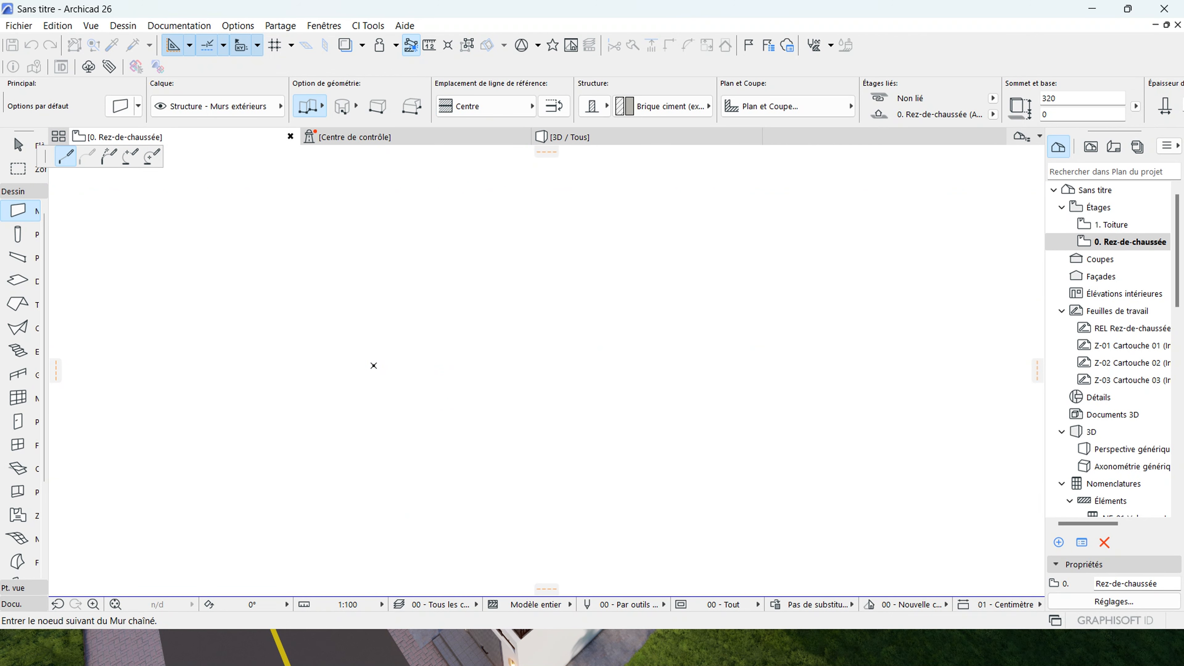
key(Escape)
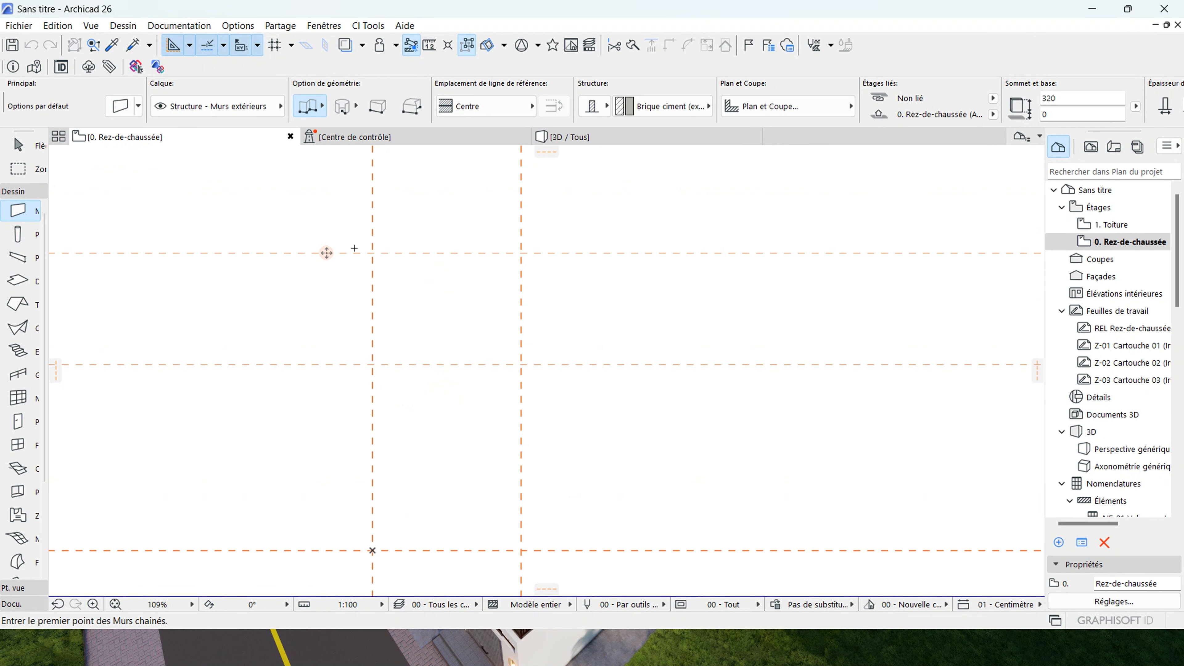
scroll(410, 233, down, 5)
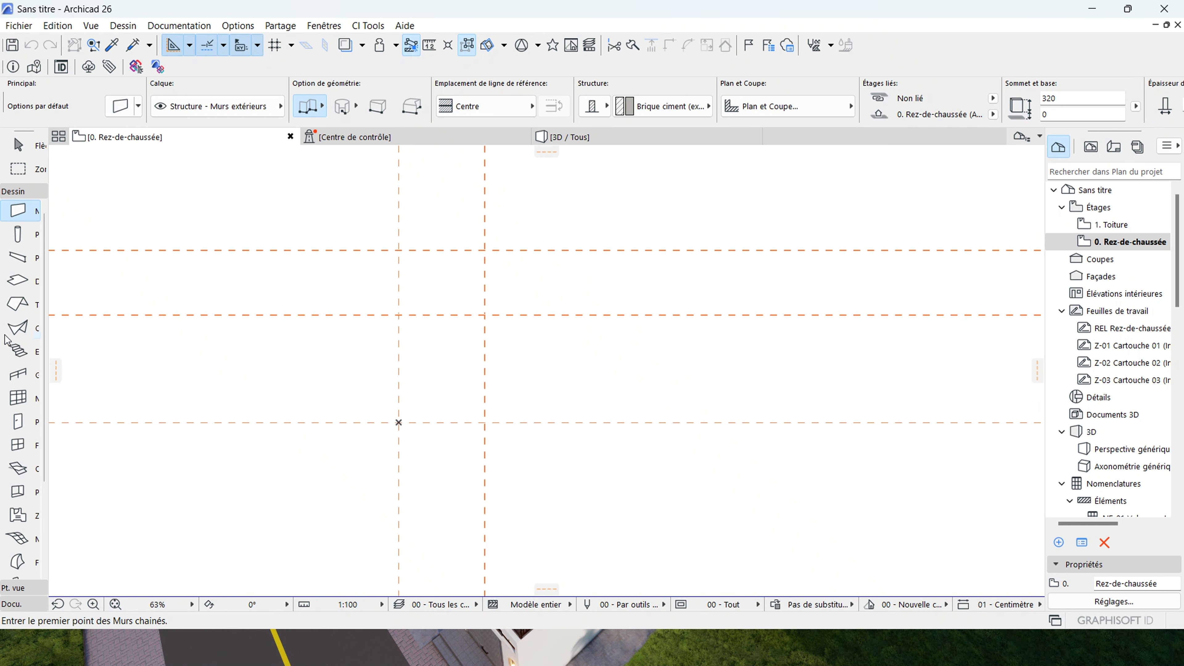
Switch to the Grid Element tool, open its default settings, and enable the markers at both ends of the grid line.
scroll(19, 494, down, 3)
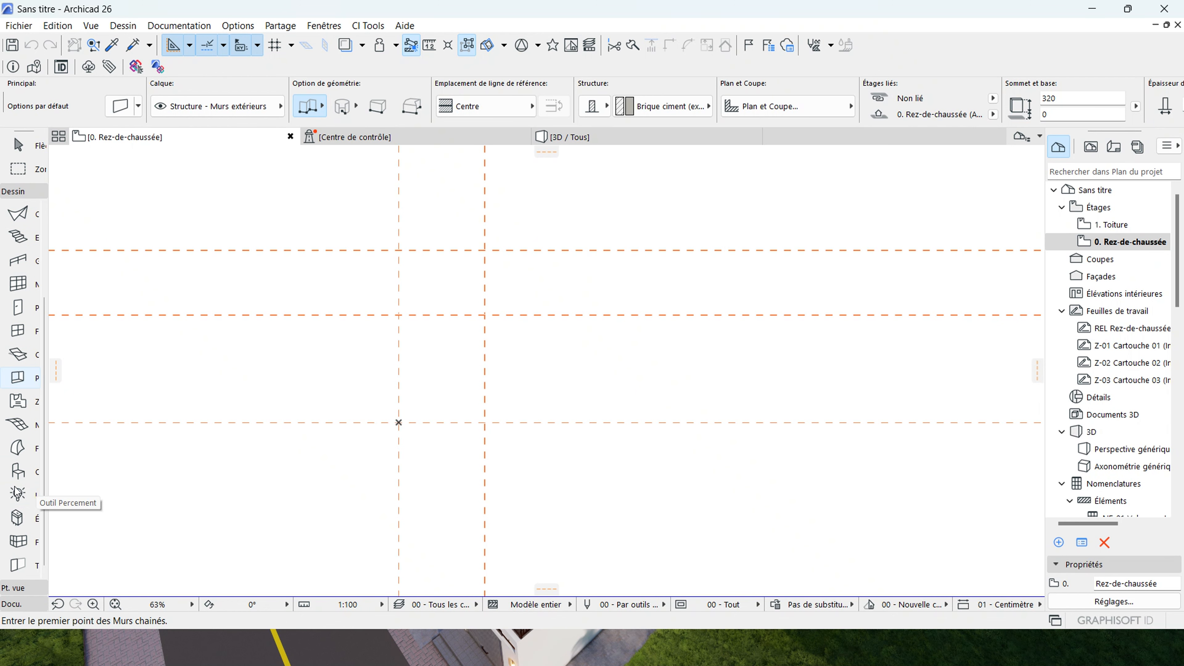
click(14, 604)
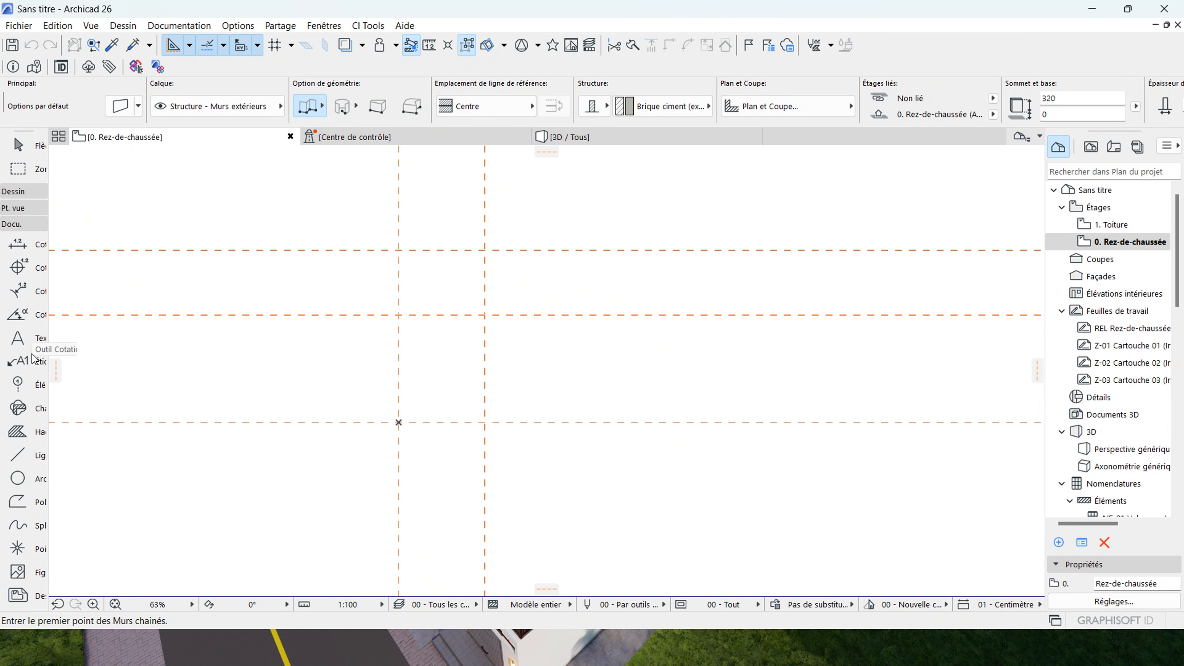
click(35, 390)
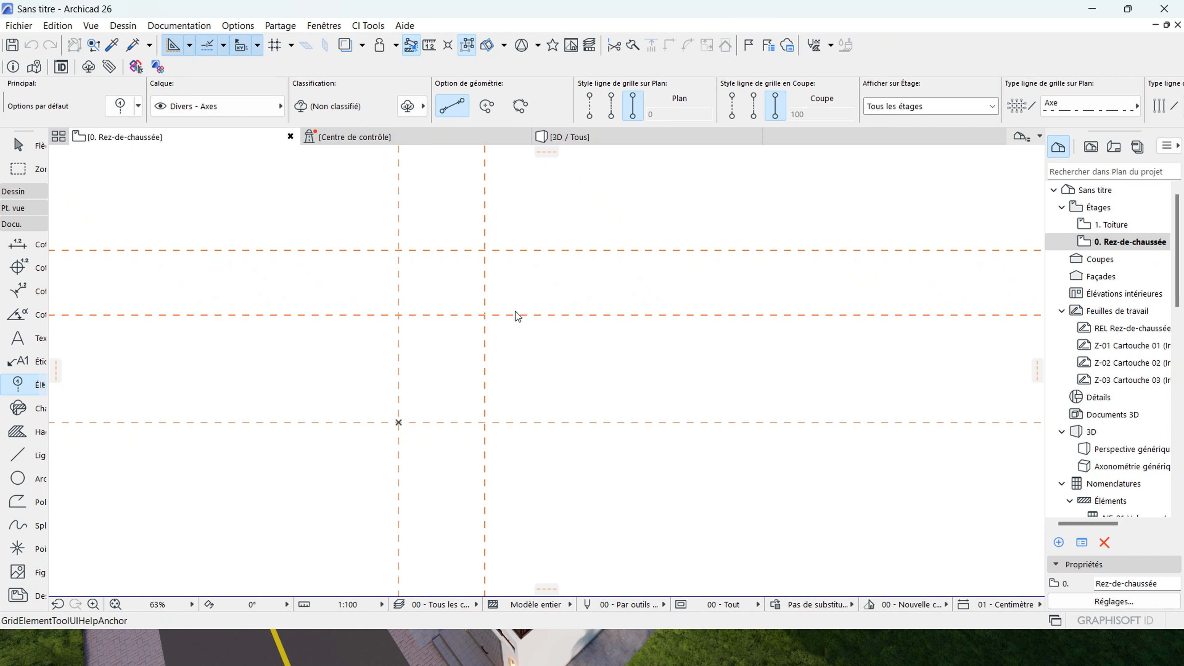
key(ctrl+t)
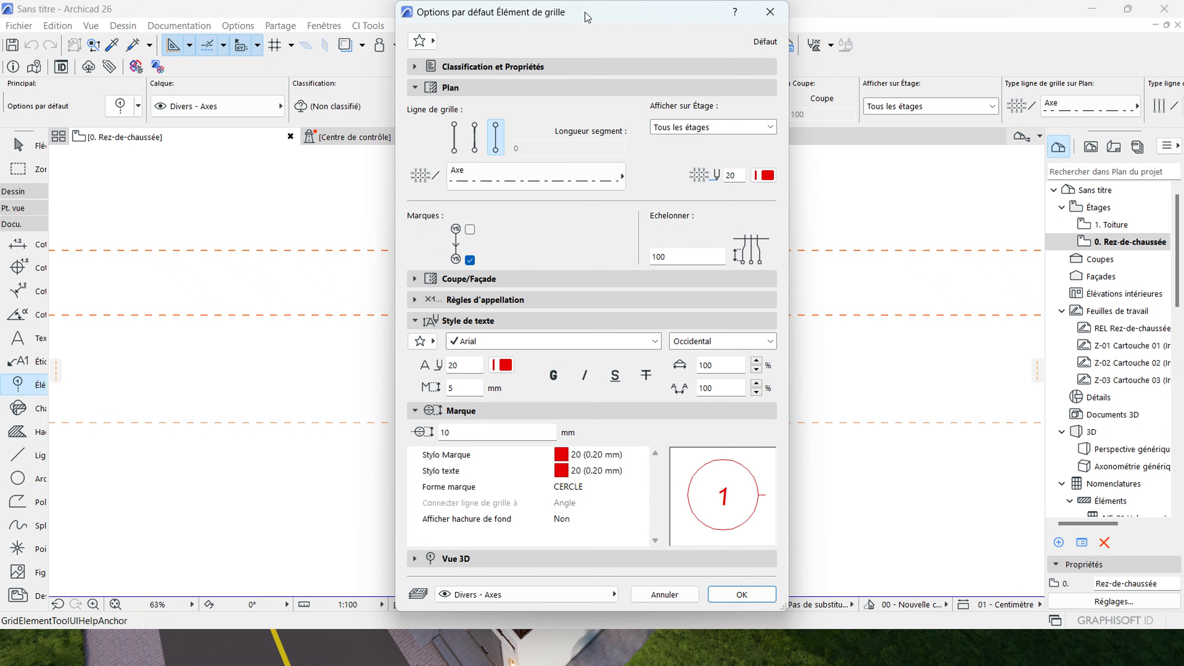
drag(593, 12, 465, 12)
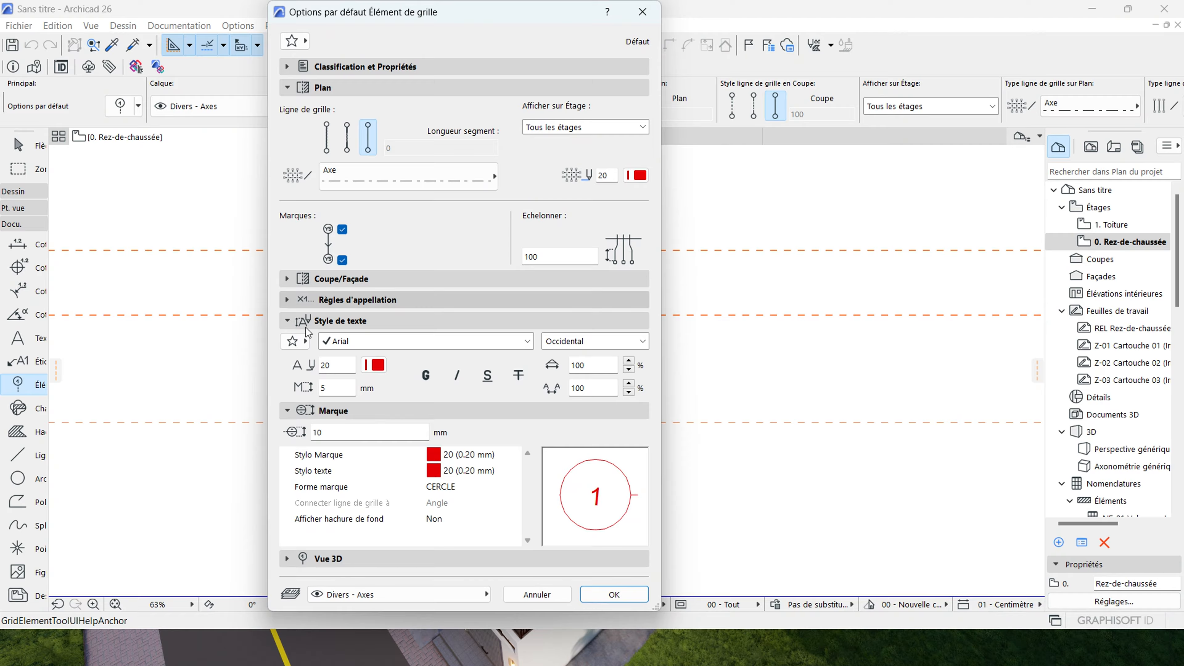
Set the grid element's text and marker pens to pen 1, and use the Perpetua font at 3 mm high.
click(377, 365)
click(397, 360)
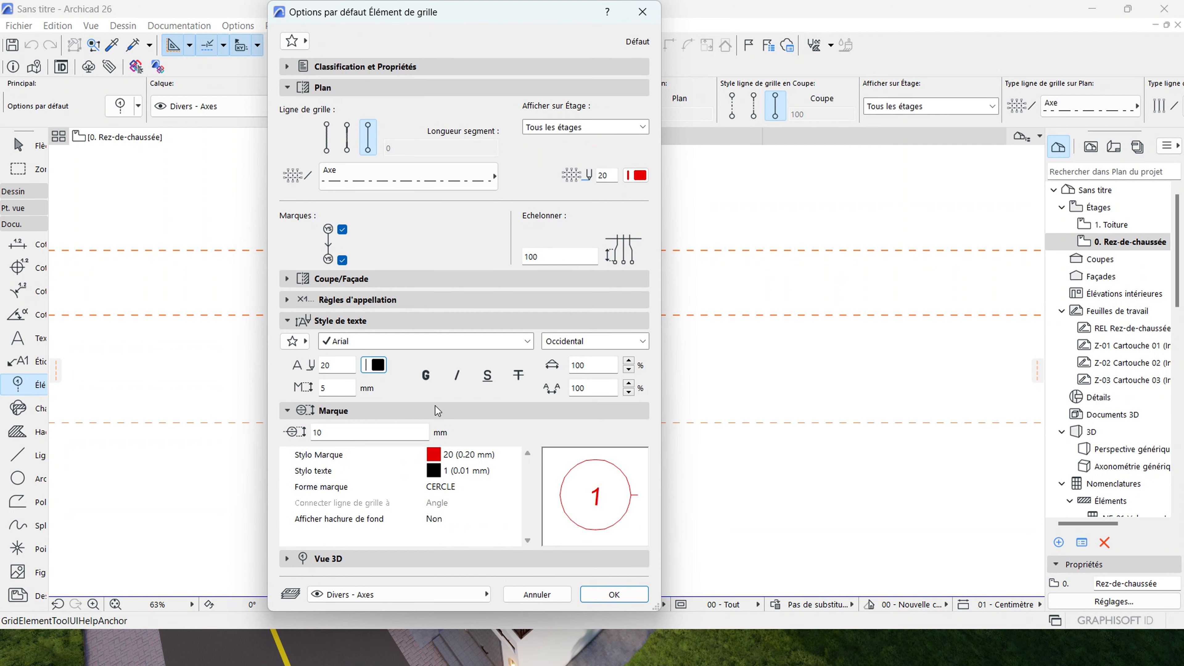
click(437, 455)
click(515, 455)
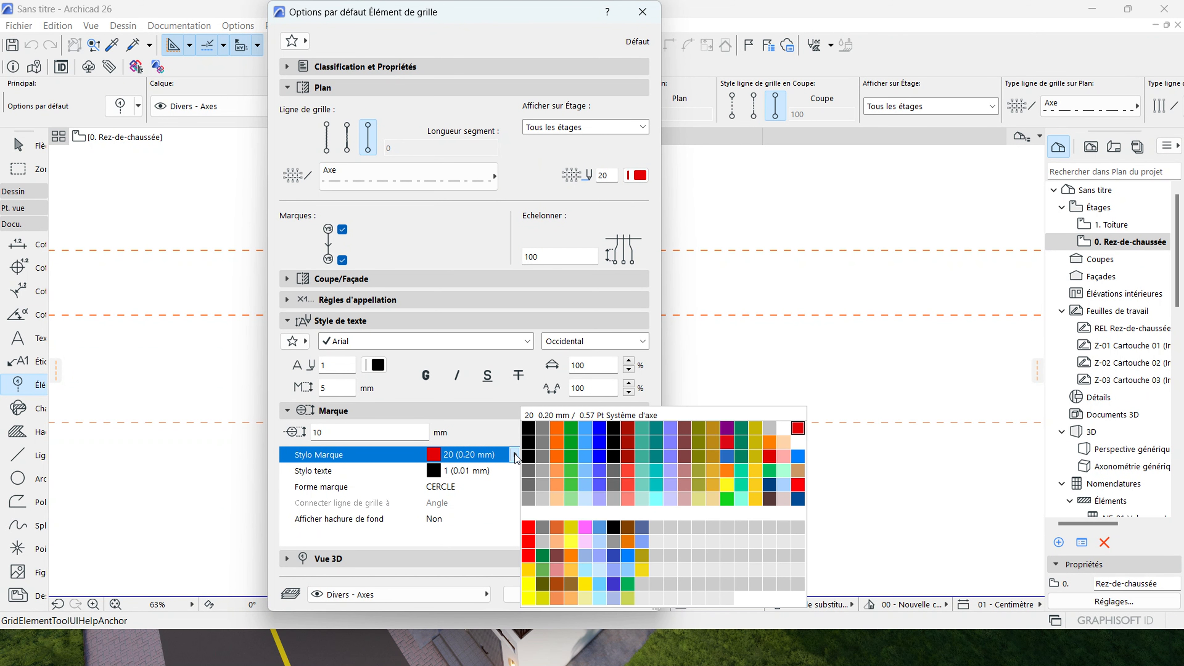
click(526, 424)
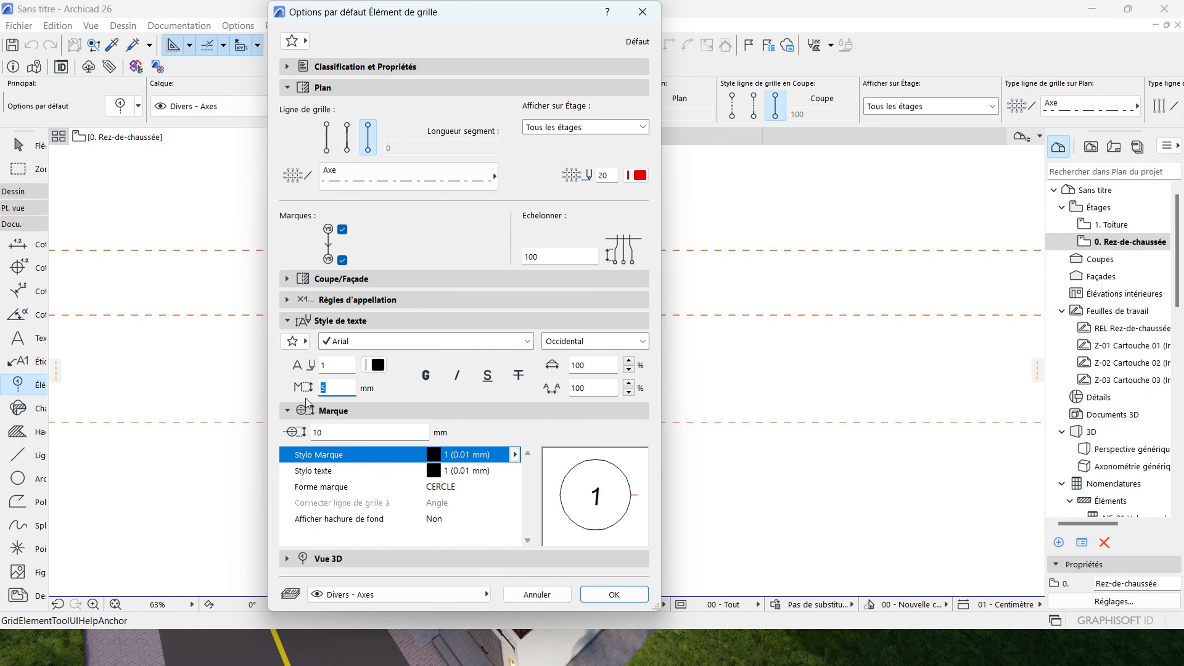
click(402, 344)
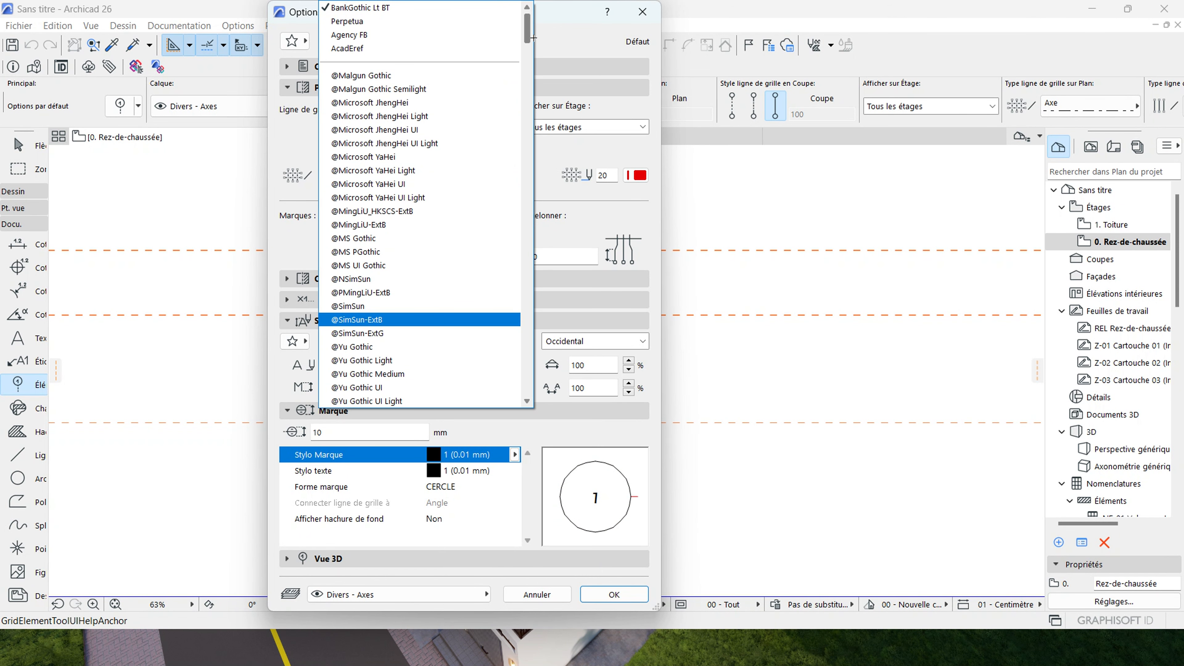
click(354, 21)
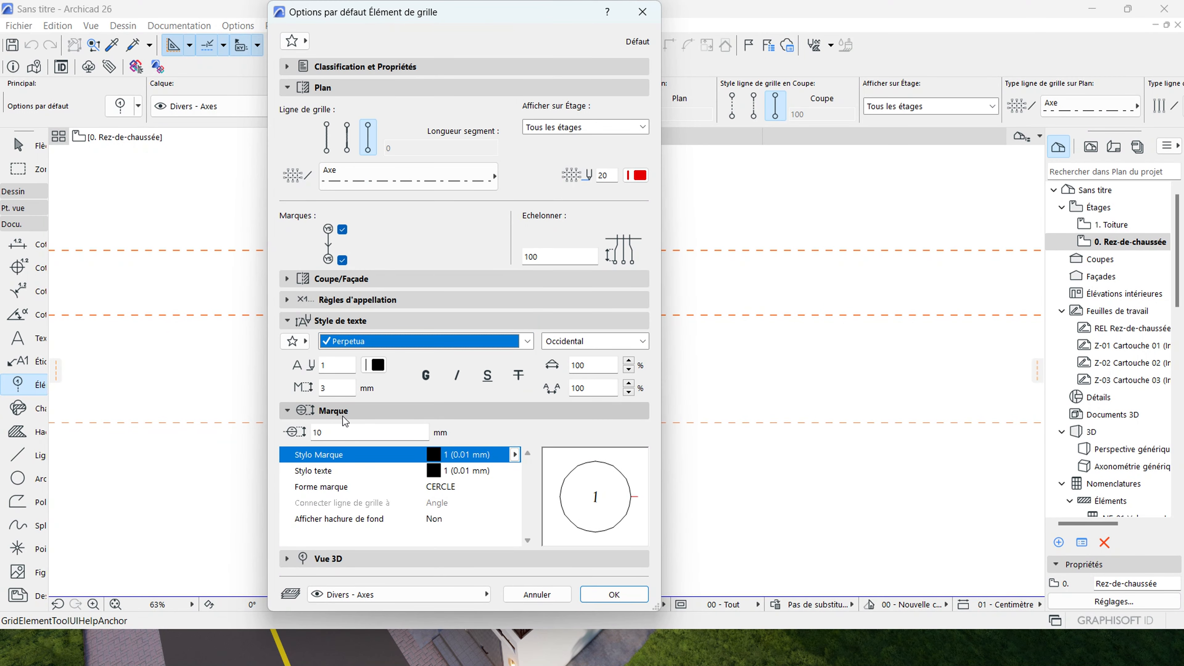
Set the marker size to 5 mm, generate names automatically from A in the A,B,C style, and accept the grid settings.
click(351, 321)
click(348, 341)
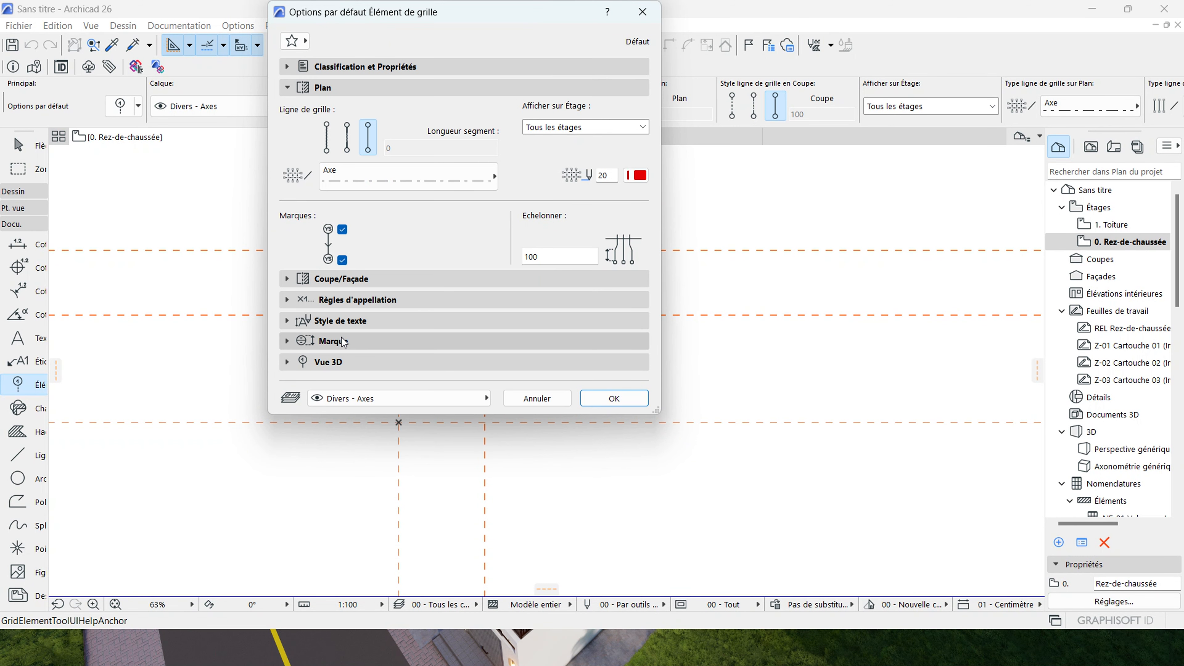
click(339, 341)
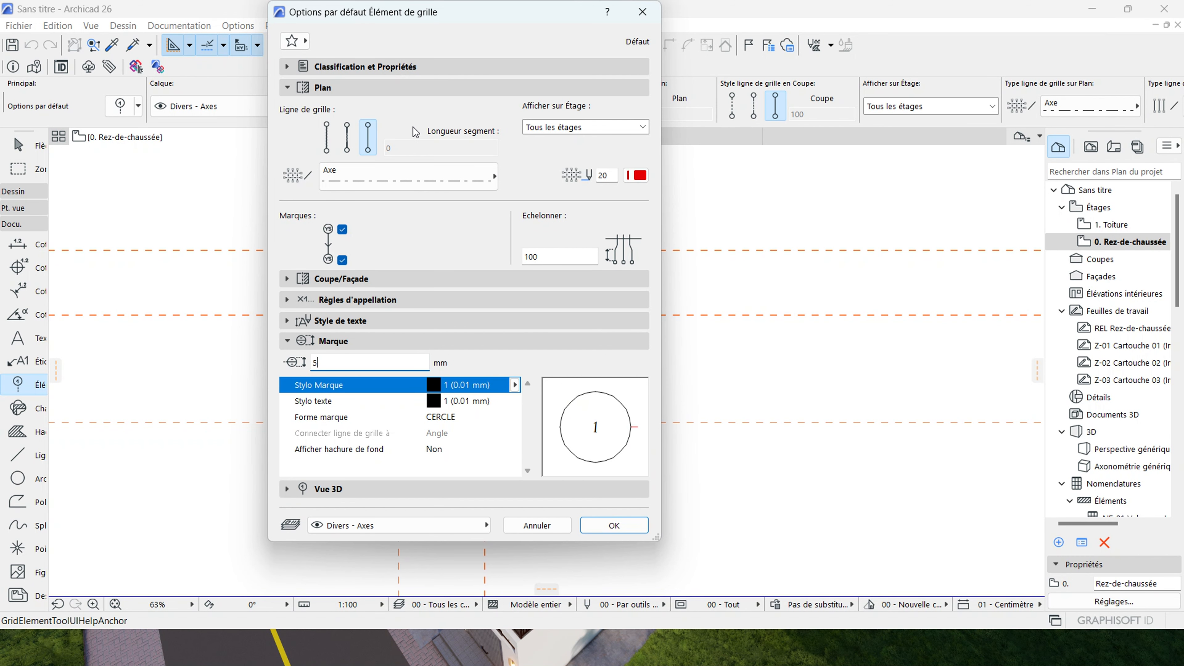
click(372, 300)
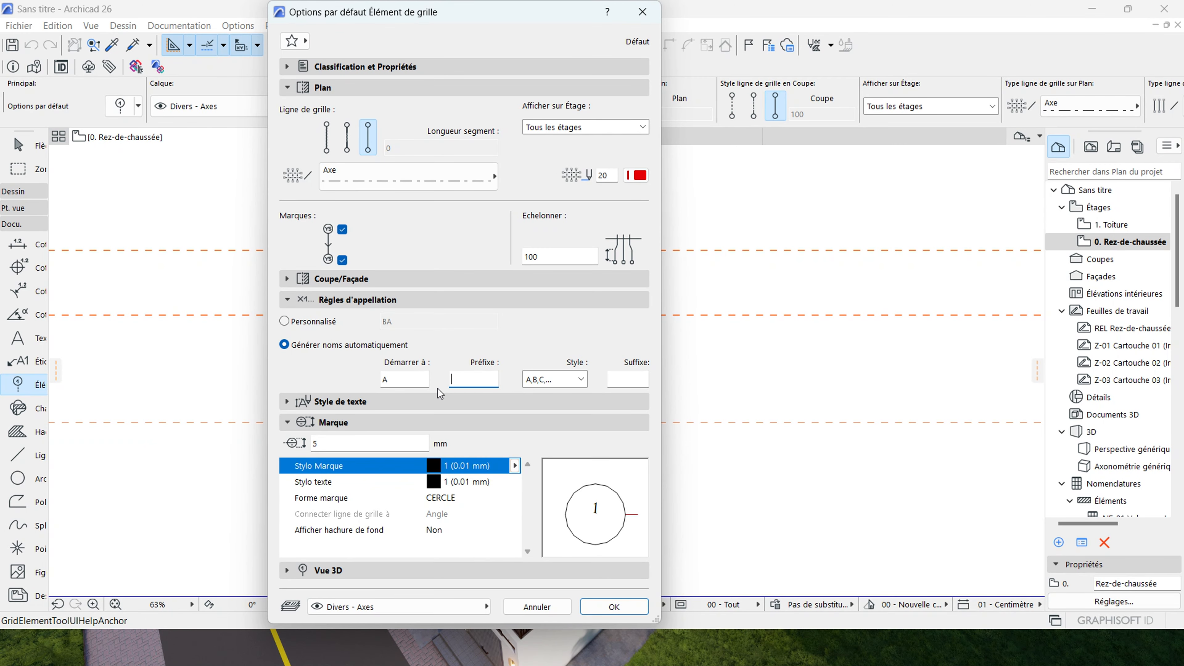
click(614, 608)
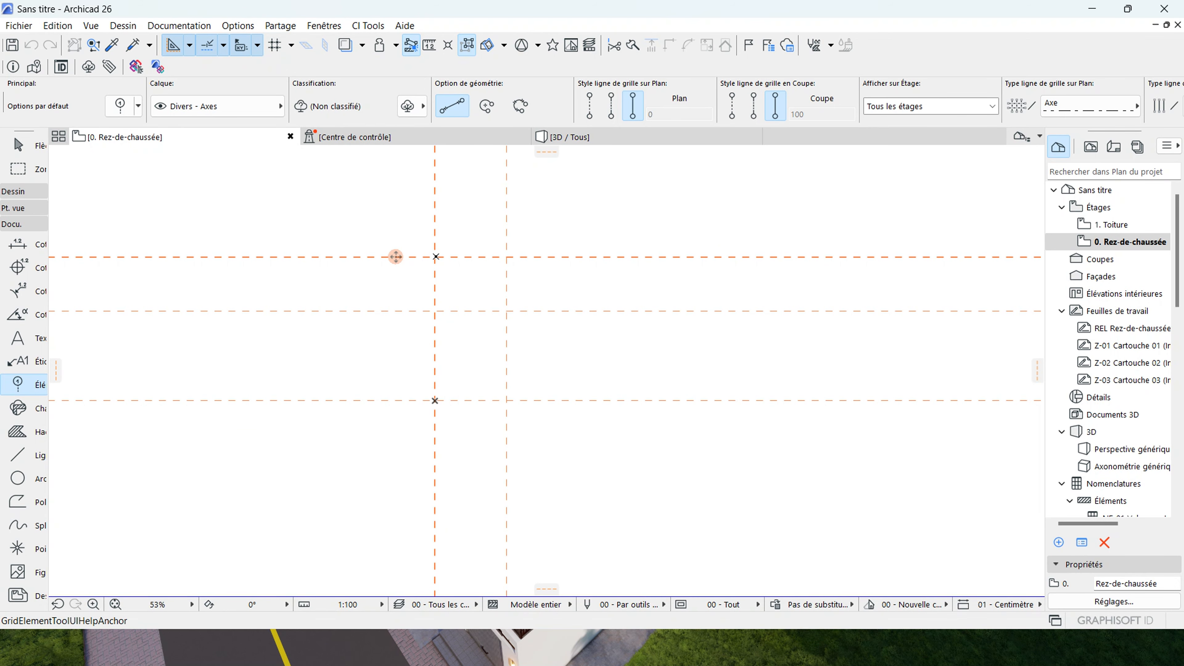
Draw a vertical grid axis over the guide line through the origin, and place a horizontal guide line at its upper end.
click(436, 238)
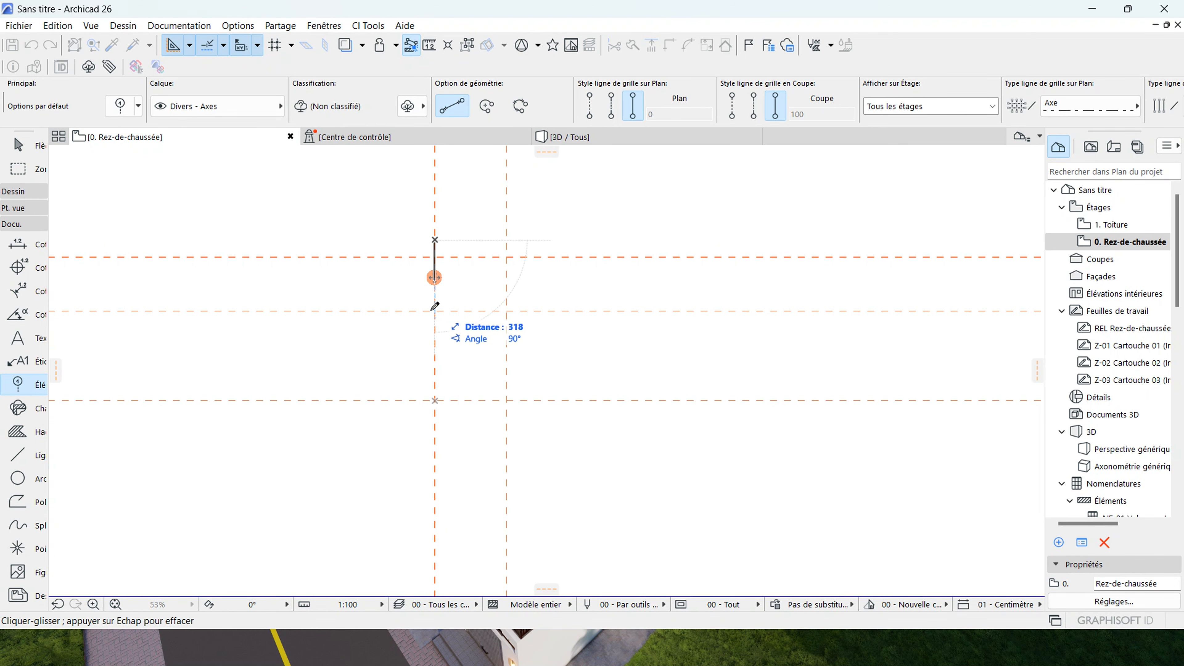
click(436, 410)
drag(546, 153, 417, 250)
scroll(452, 231, up, 4)
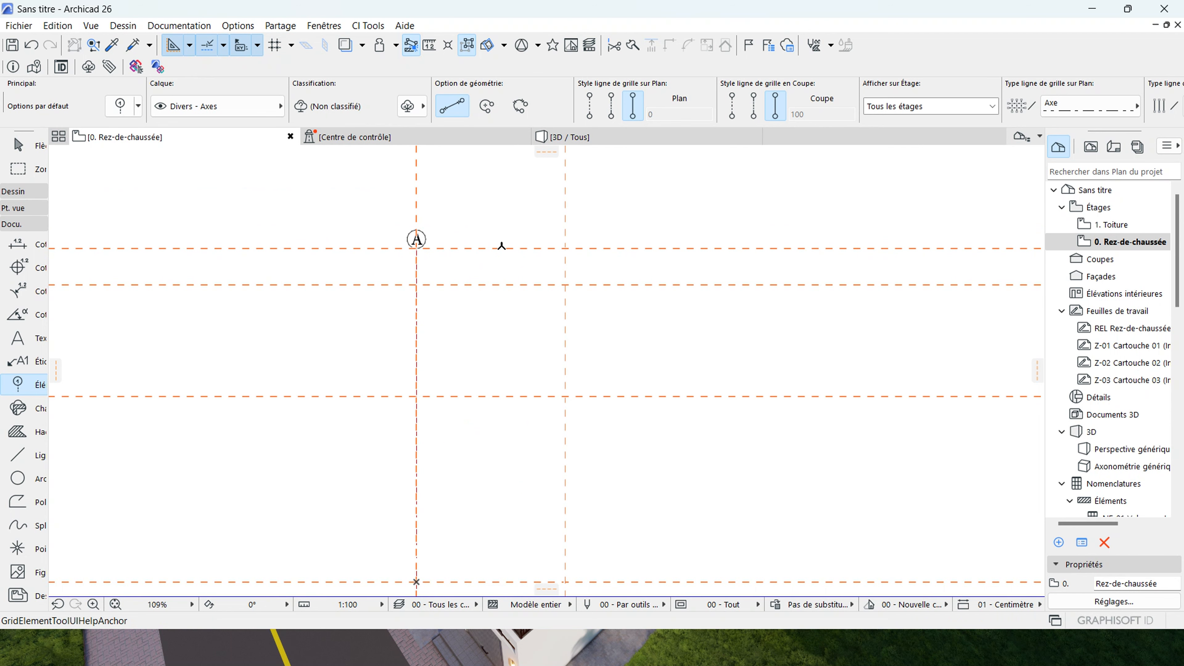
Draw a matching grid axis over the second vertical guide line, using a new horizontal guide line at the first axis's lower end.
click(565, 249)
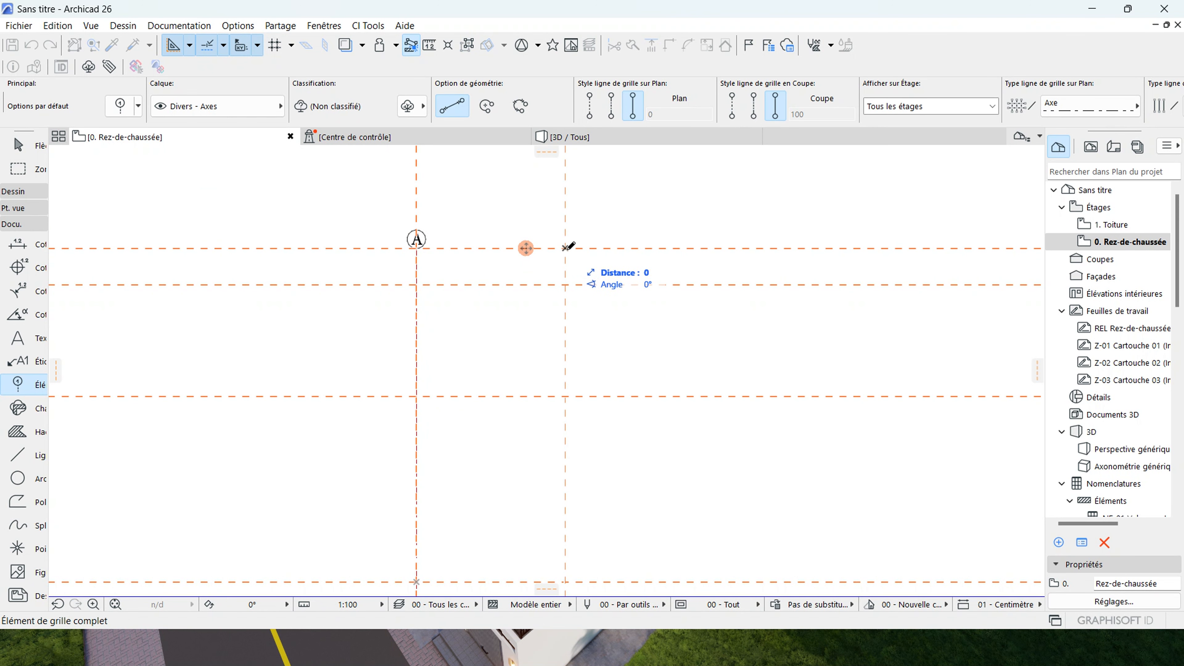
scroll(568, 252, down, 3)
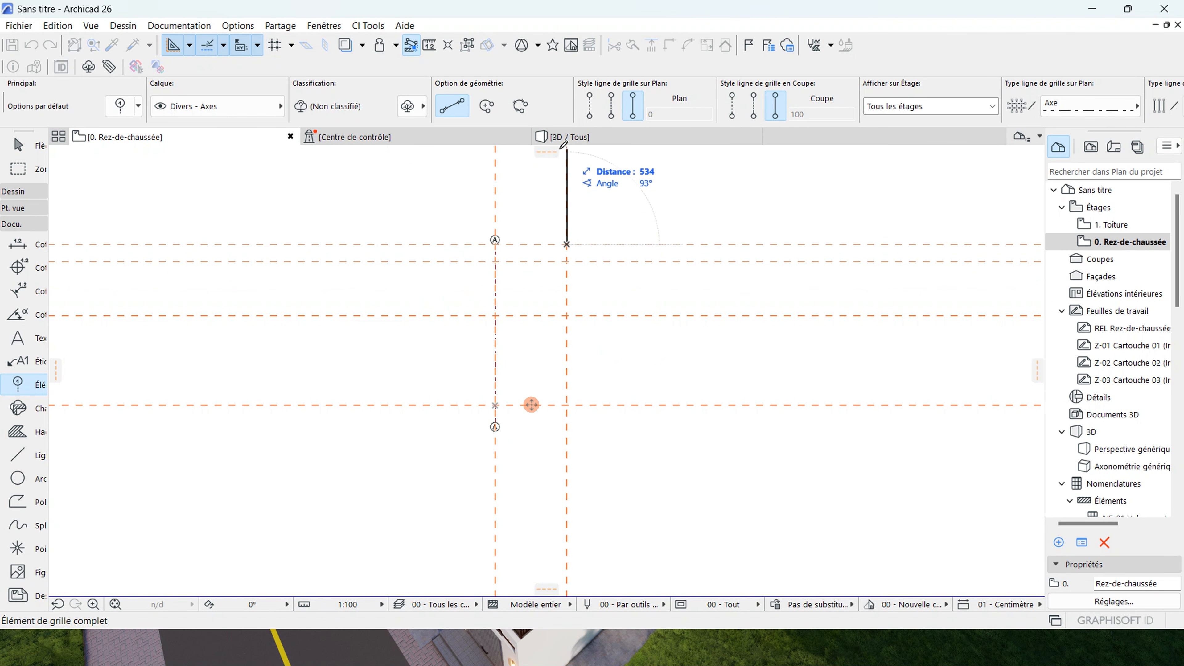
mouse_move(547, 152)
mouse_down()
mouse_move(493, 326)
mouse_move(492, 420)
mouse_move(527, 385)
mouse_up()
scroll(474, 445, up, 4)
click(707, 385)
scroll(516, 369, down, 2)
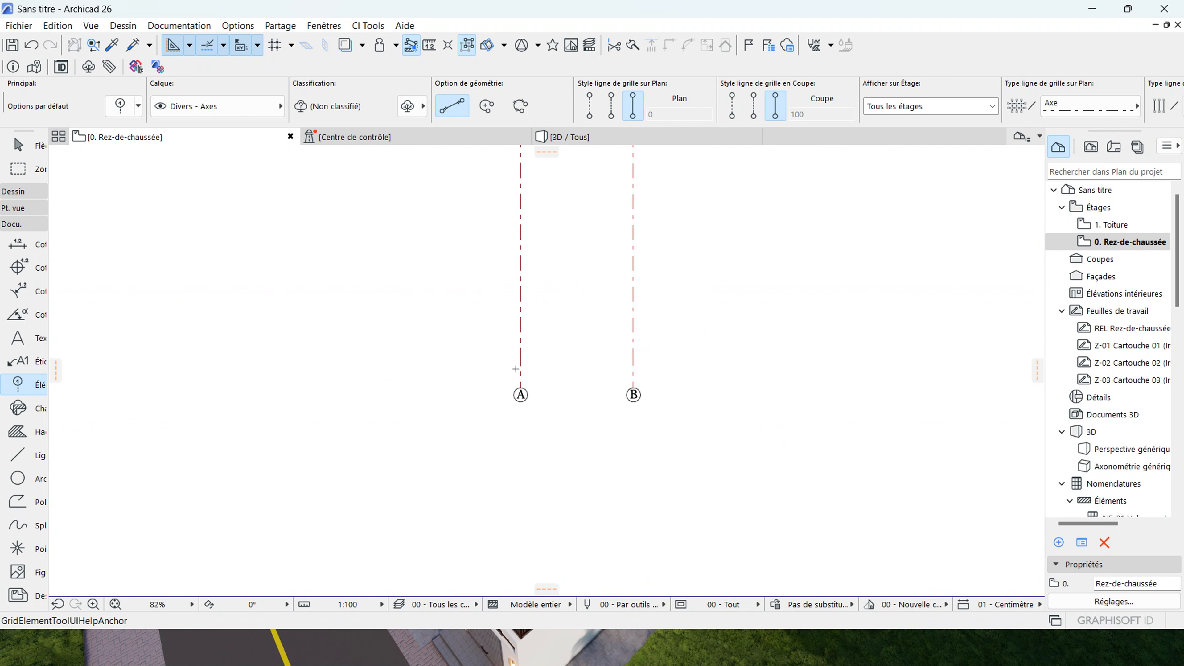
scroll(515, 369, down, 3)
scroll(552, 260, up, 3)
scroll(539, 215, up, 1)
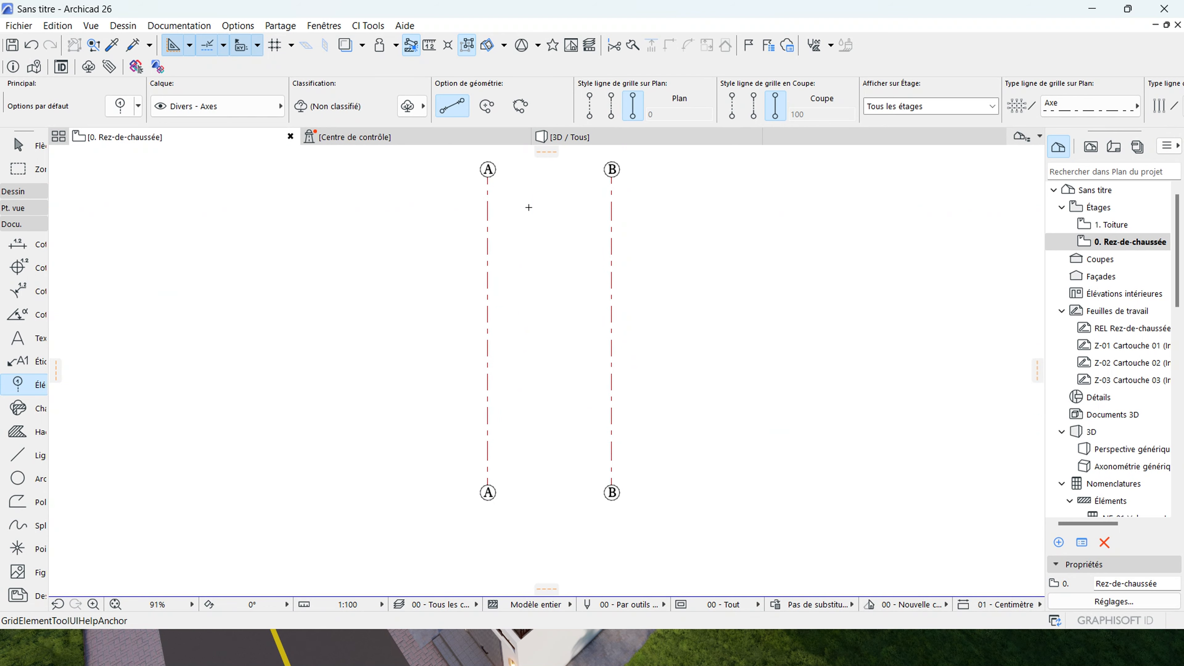
scroll(482, 212, down, 1)
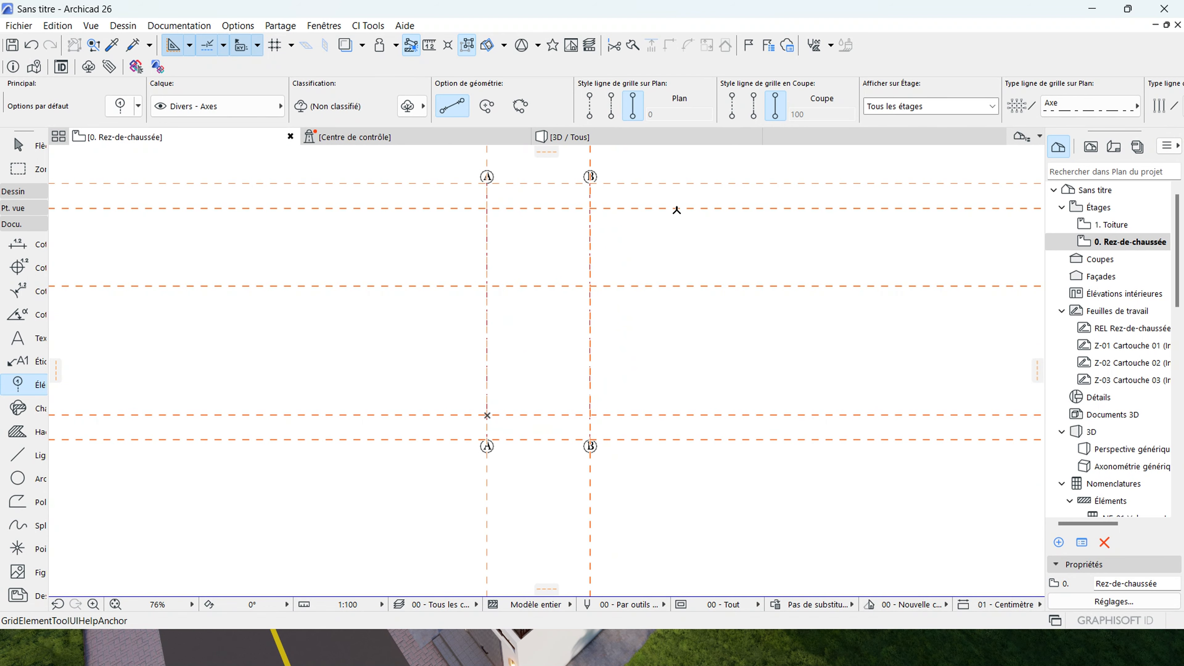
Change the automatic naming style for new grid elements to 1,2,3.
scroll(540, 312, up, 1)
scroll(391, 206, down, 4)
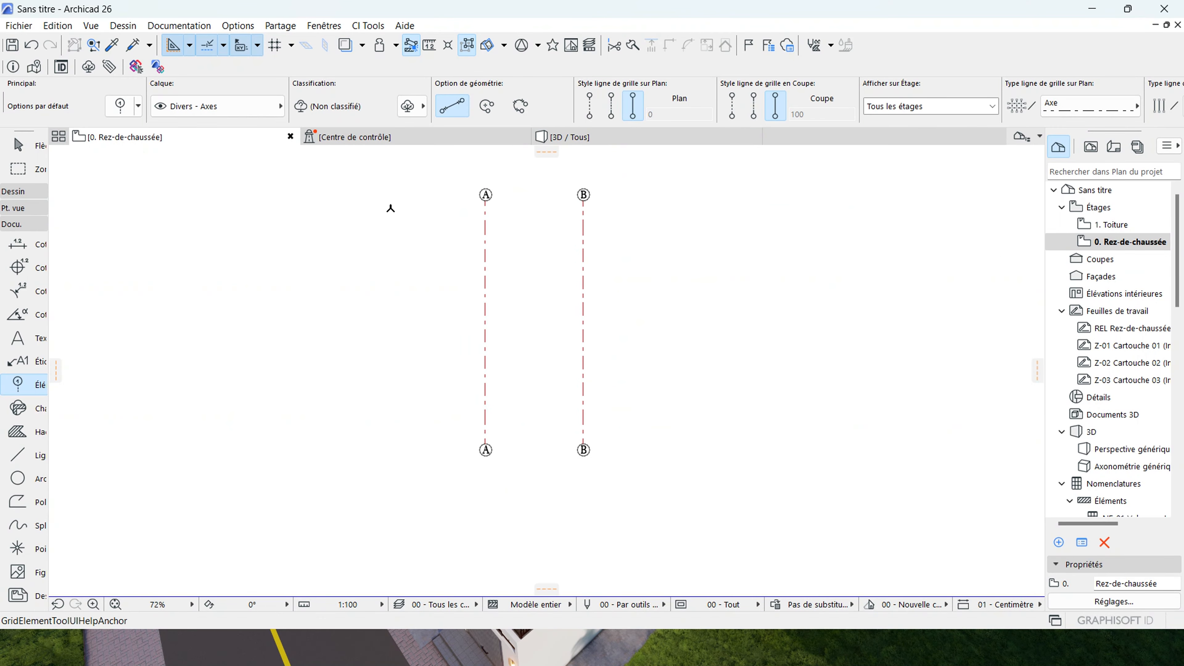
scroll(948, 93, down, 8)
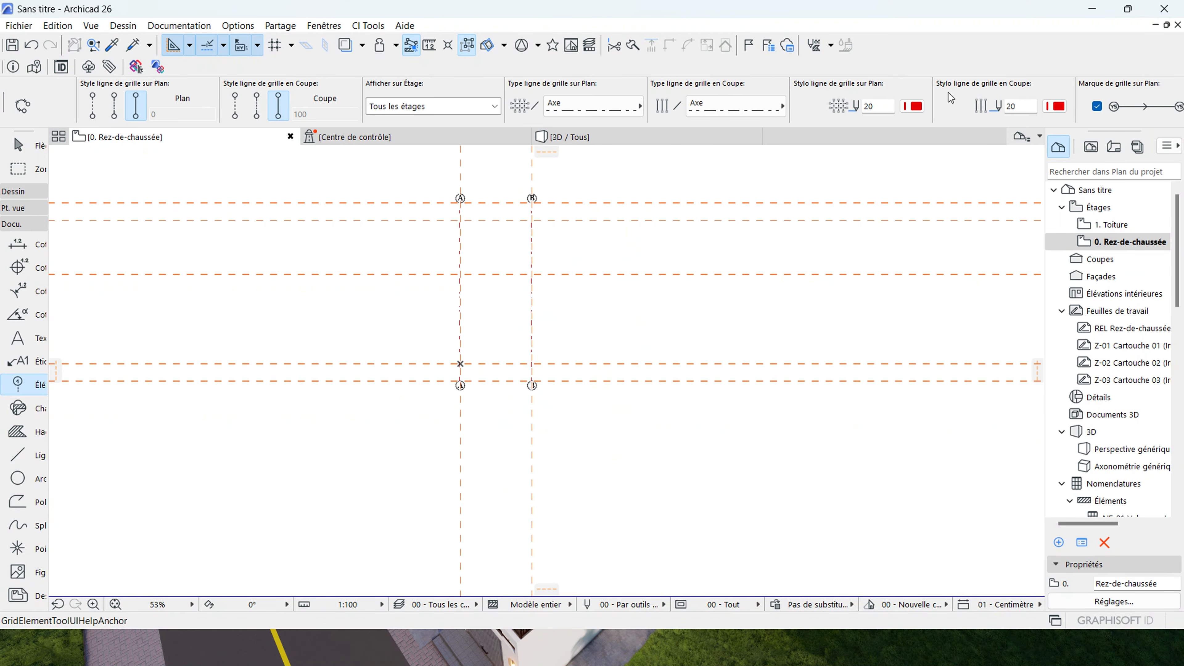
scroll(826, 94, down, 10)
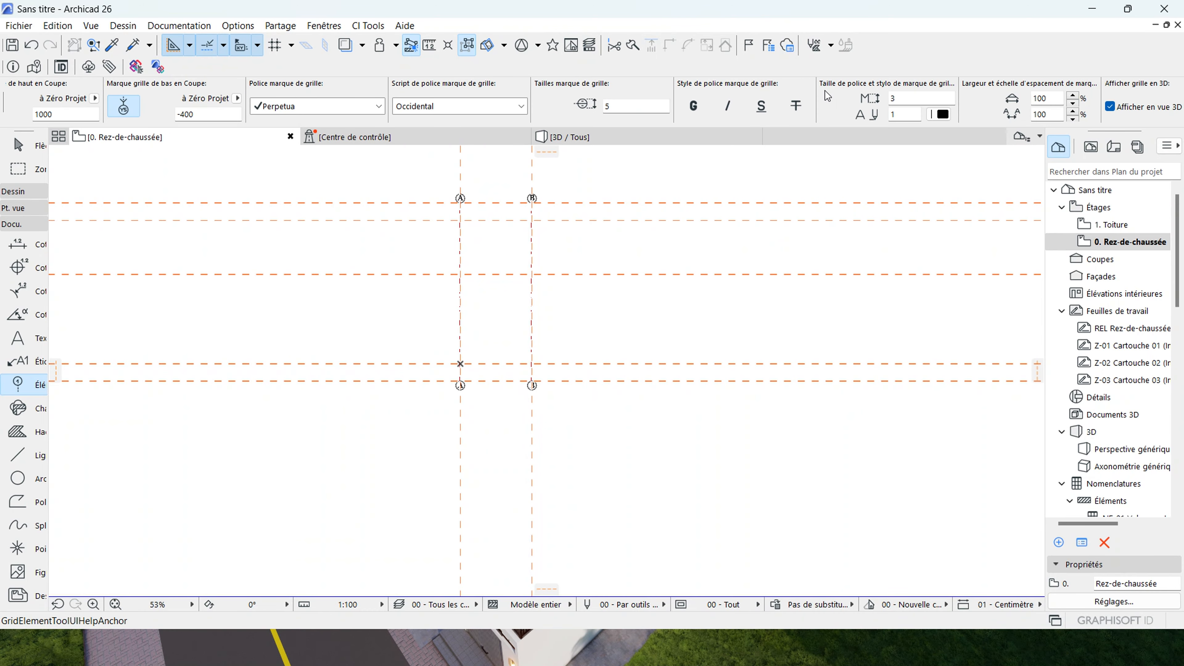
scroll(827, 96, down, 6)
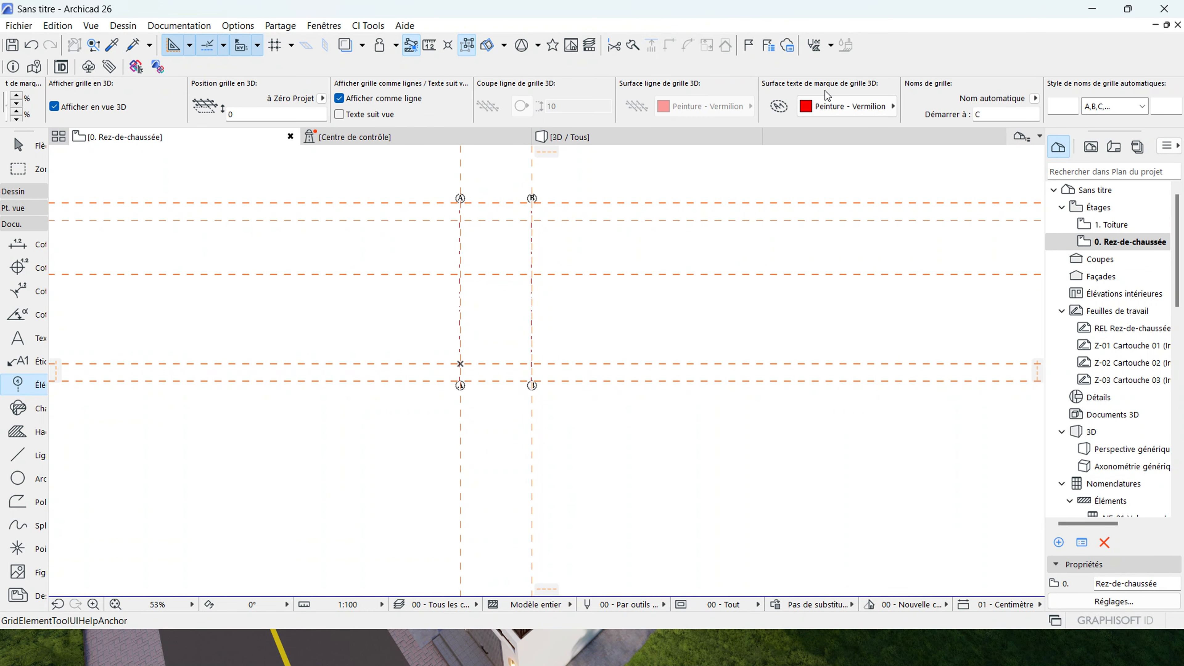
click(1134, 109)
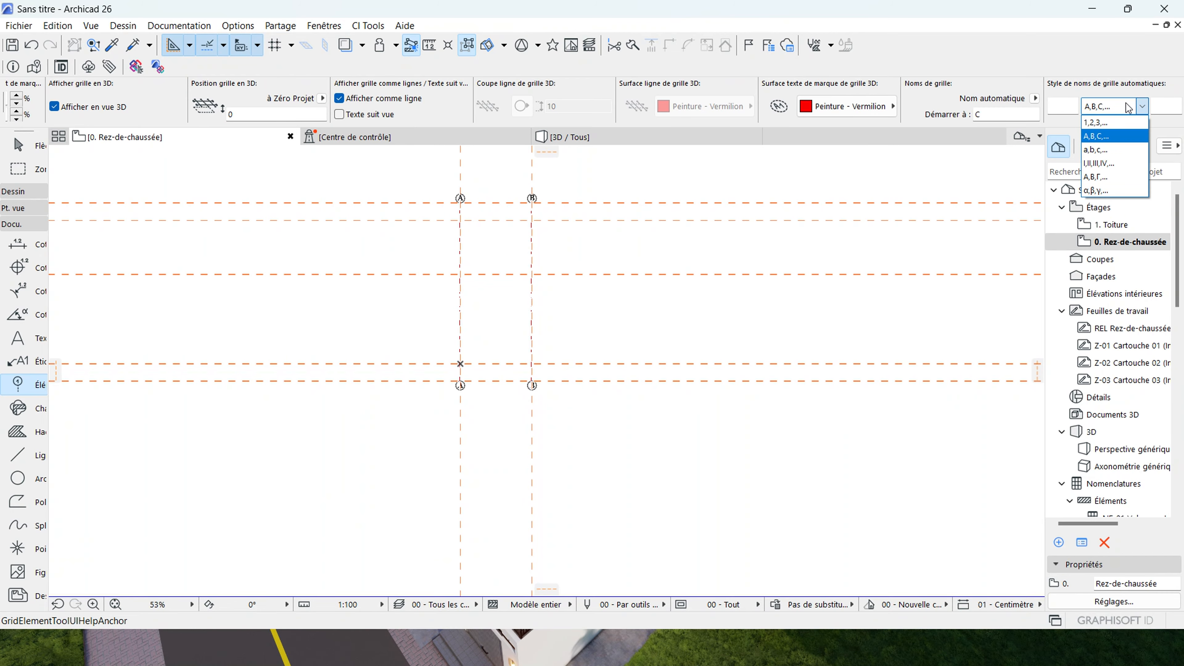
click(1100, 124)
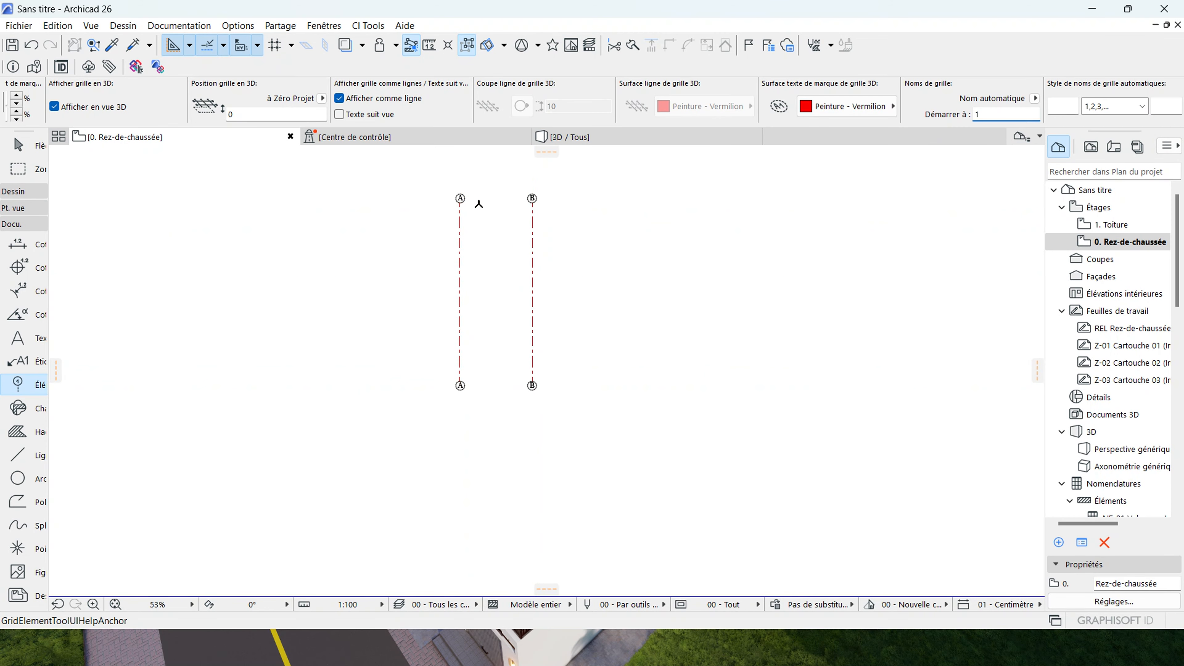
Draw a horizontal grid axis over the guide line near the top of axes A and B, and place vertical guide lines at both its ends.
scroll(479, 204, up, 3)
scroll(430, 191, up, 2)
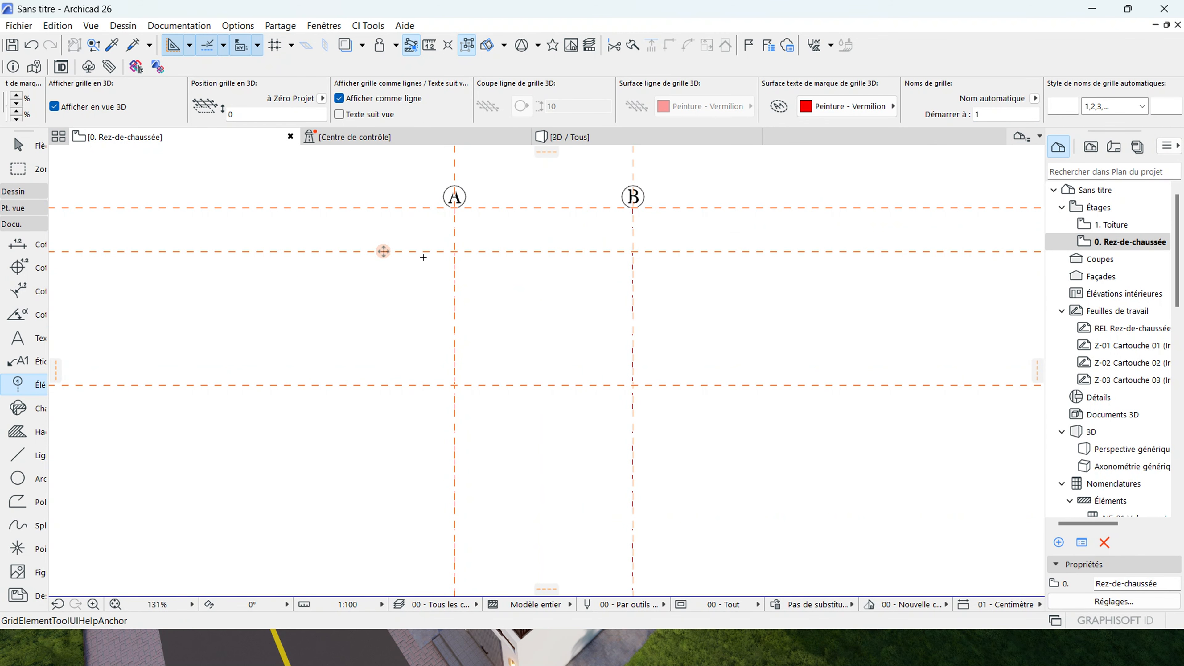
click(420, 252)
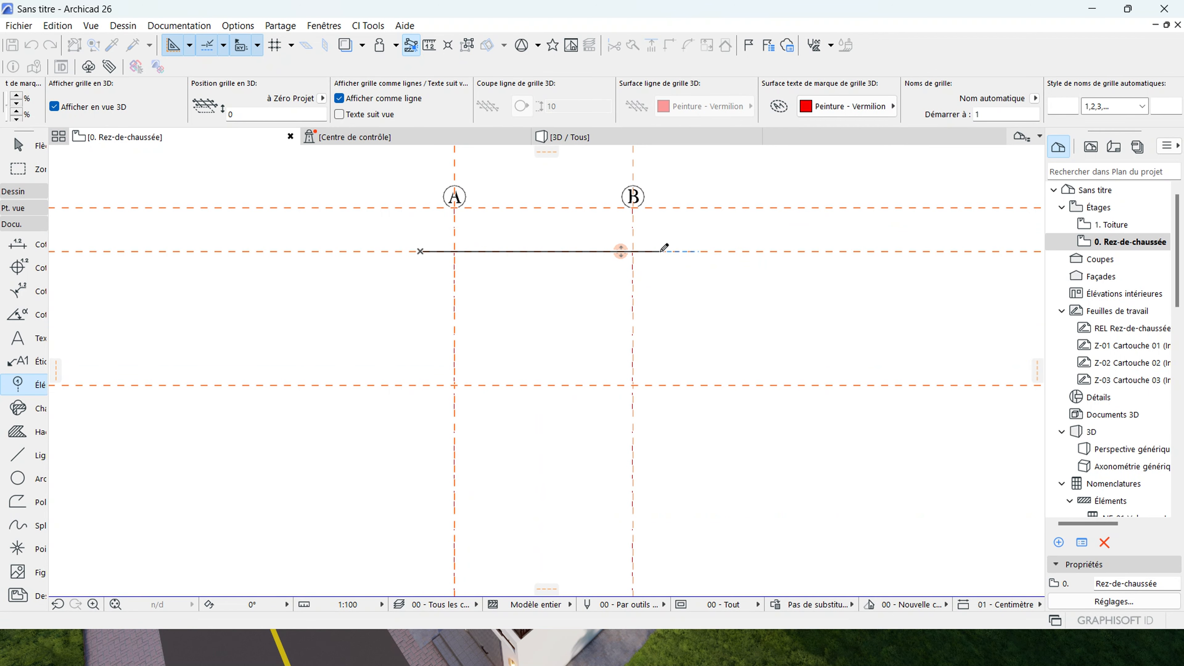
click(660, 252)
drag(55, 373, 423, 250)
drag(53, 380, 504, 311)
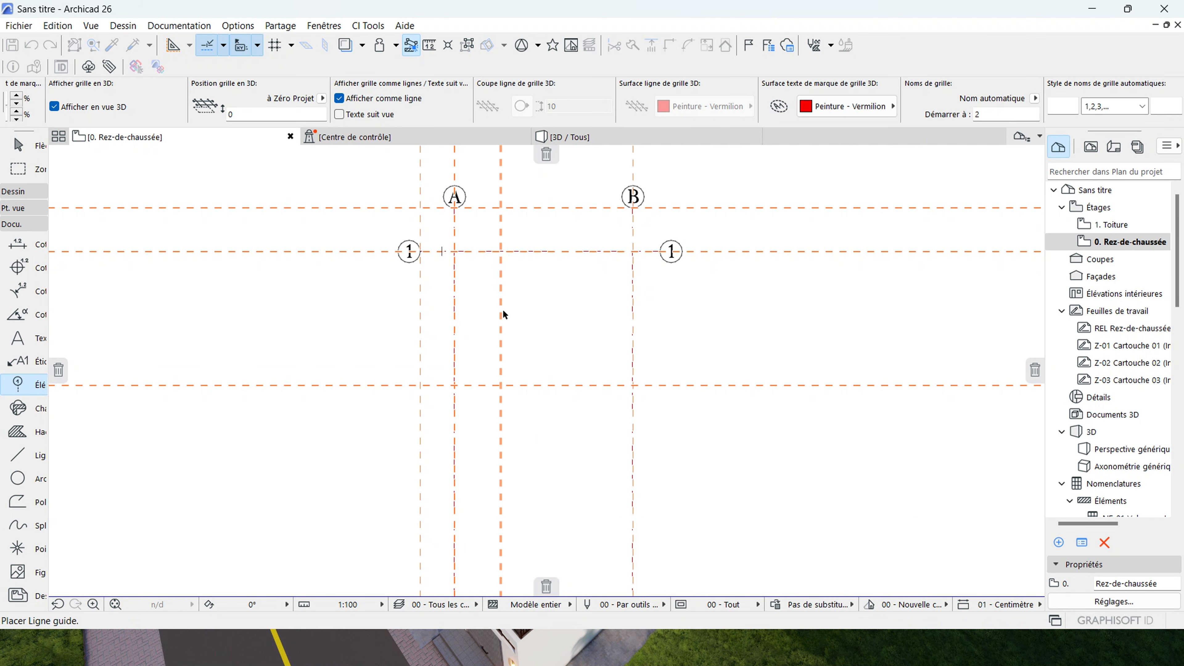
drag(654, 254, 659, 252)
Draw a second horizontal grid axis over the middle guide line, spanning the two outer vertical guide lines.
scroll(574, 236, down, 5)
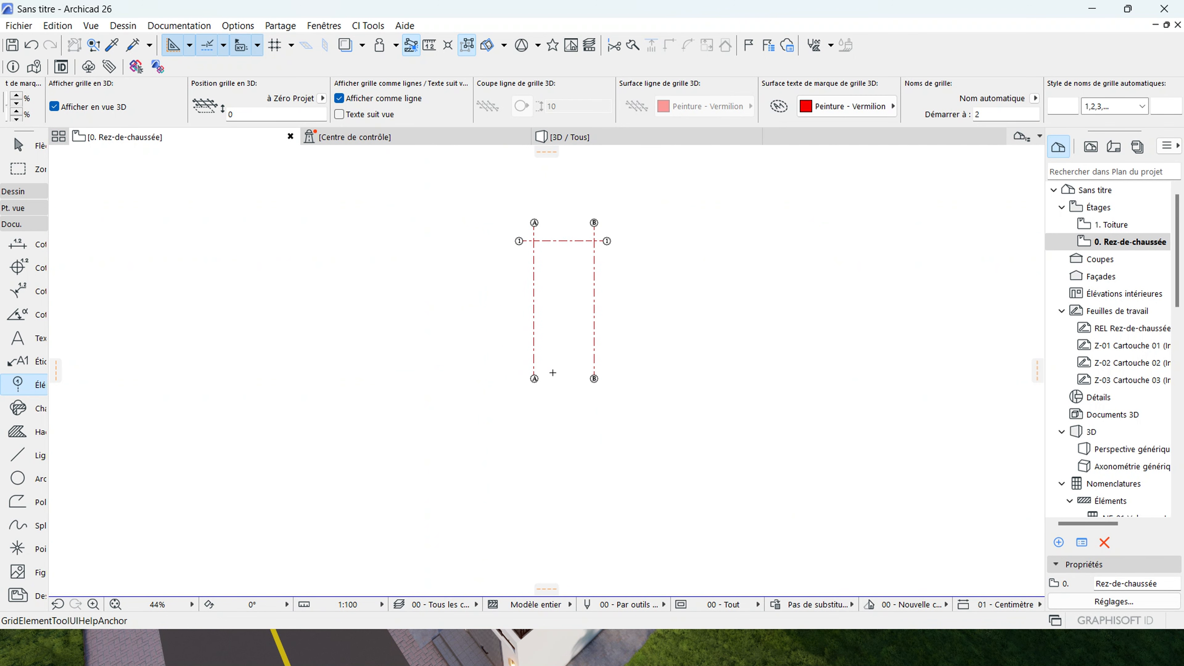
scroll(552, 374, up, 4)
scroll(507, 339, down, 3)
scroll(496, 290, up, 2)
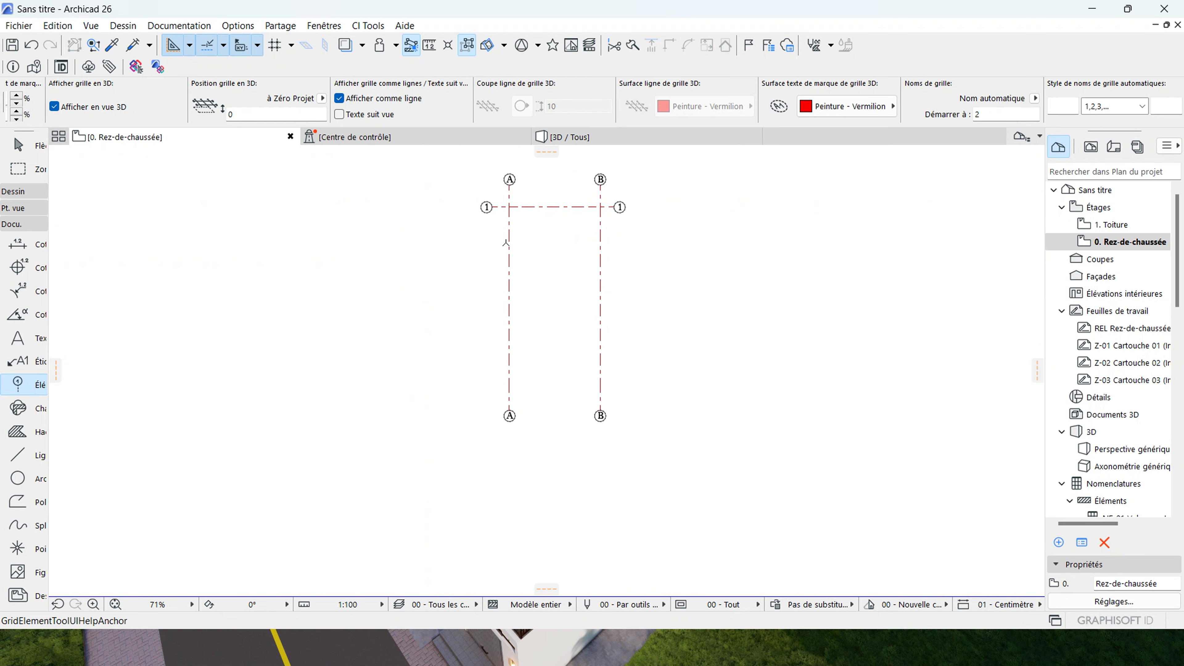
click(487, 287)
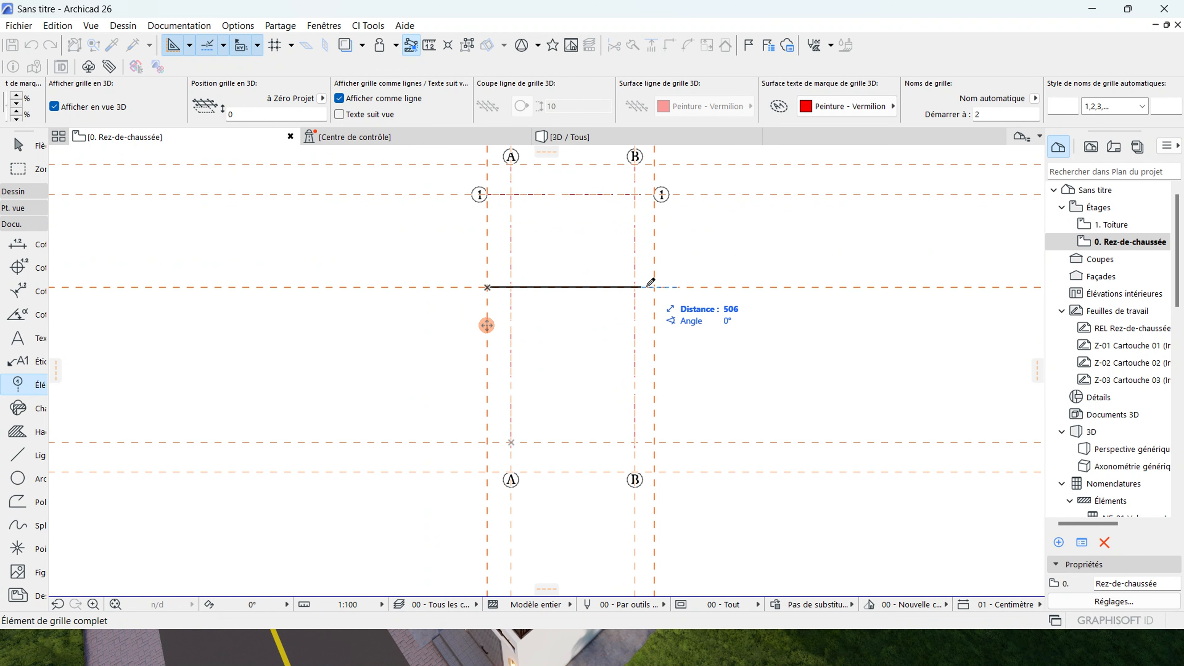
click(654, 287)
Draw a third horizontal grid axis over the guide line through the origin, between the outer vertical guide lines, and end the grid command.
scroll(536, 306, down, 3)
scroll(519, 386, up, 3)
scroll(519, 386, up, 3)
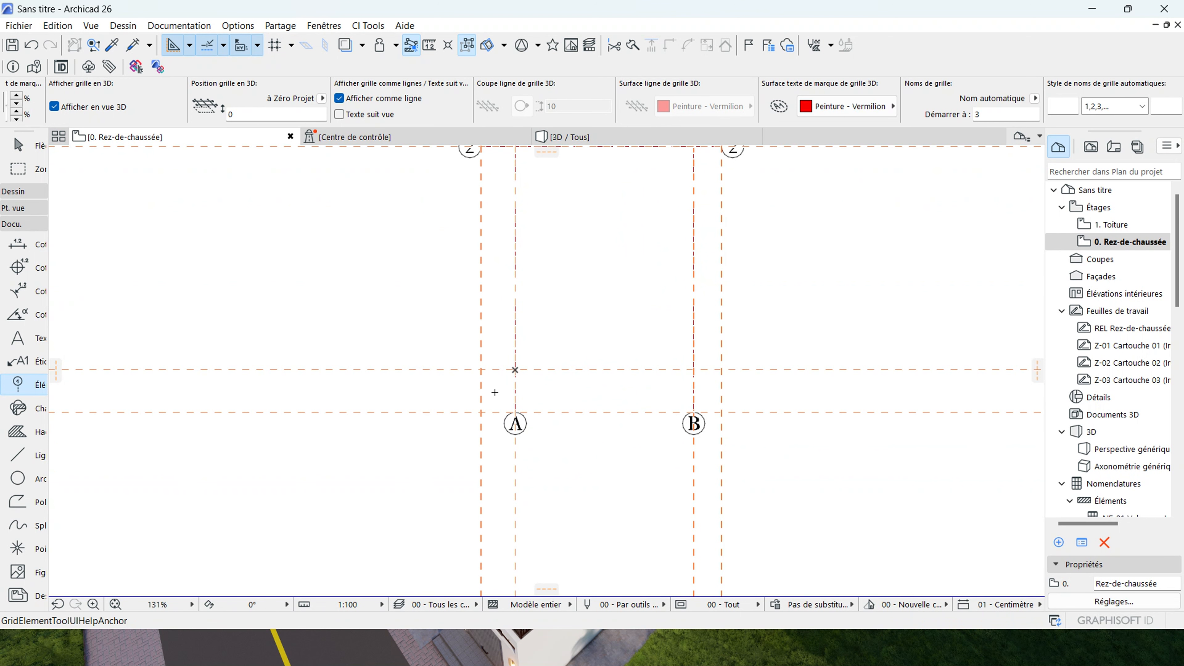
click(480, 371)
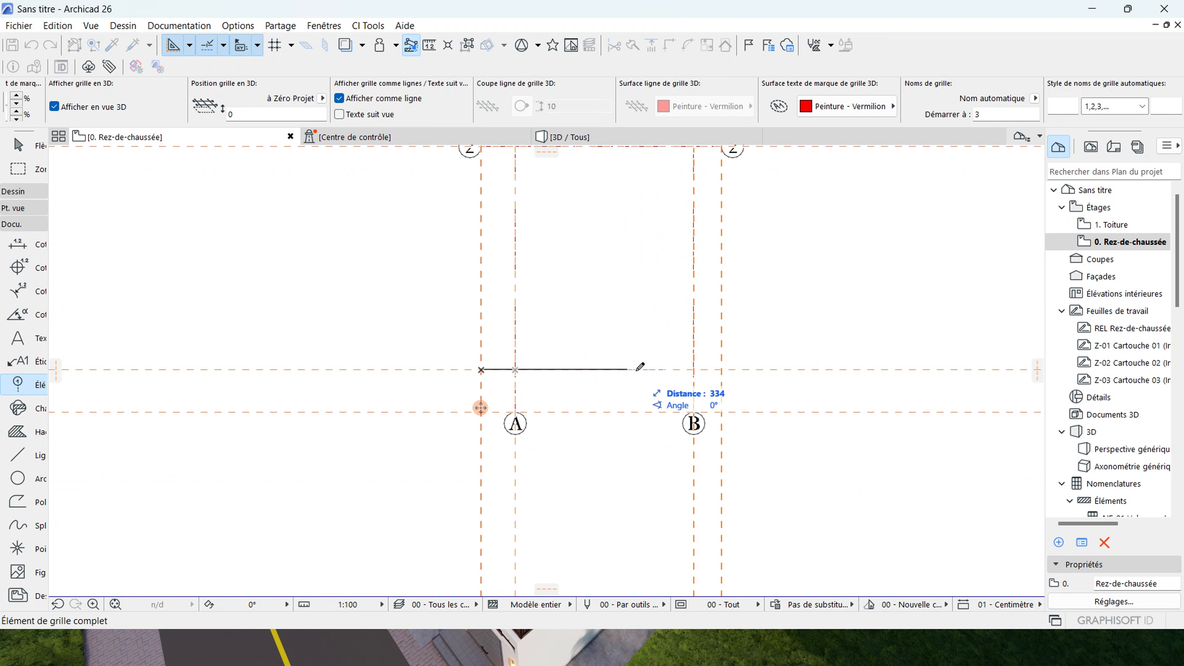
click(722, 369)
scroll(515, 367, down, 3)
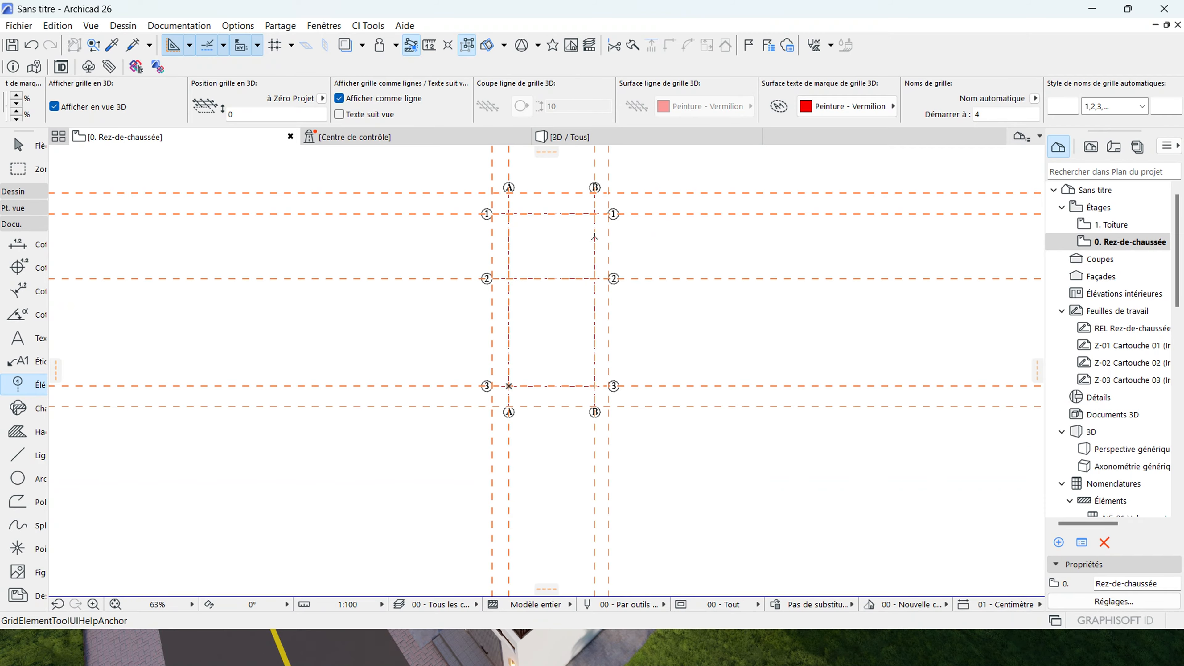
key(Escape)
Select all the grid elements, reduce their markers with a 2 mm text height in Perpetua, and clear the selection.
scroll(613, 215, up, 5)
scroll(613, 215, down, 4)
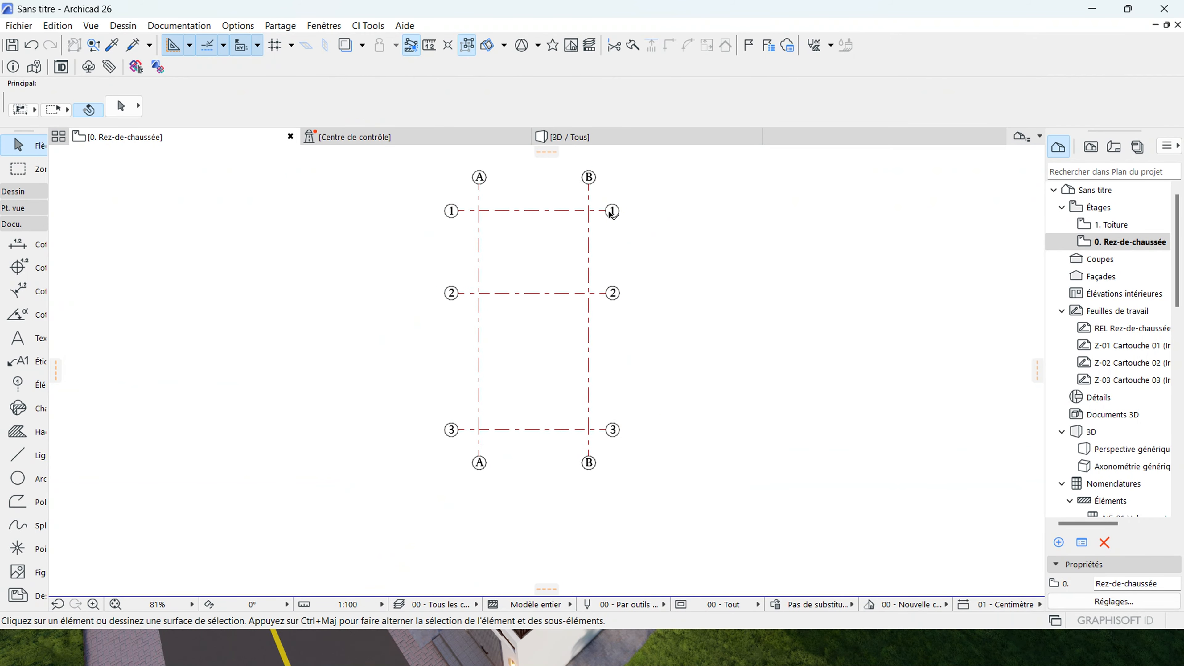
scroll(611, 214, up, 5)
scroll(539, 231, down, 3)
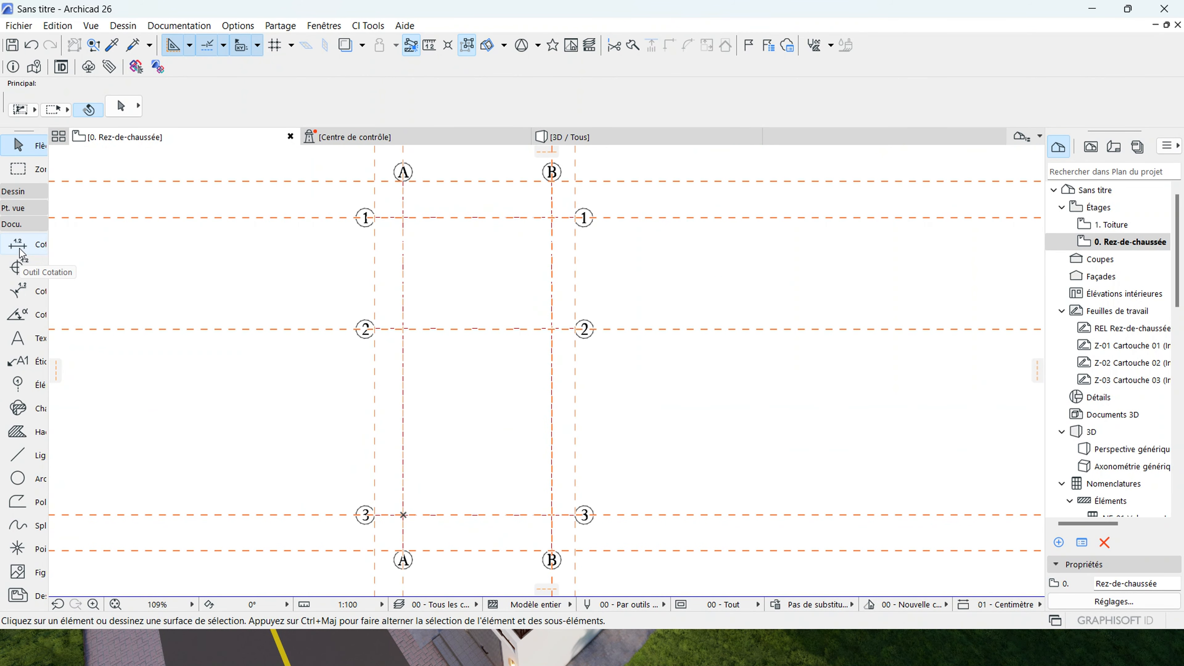
scroll(375, 236, up, 3)
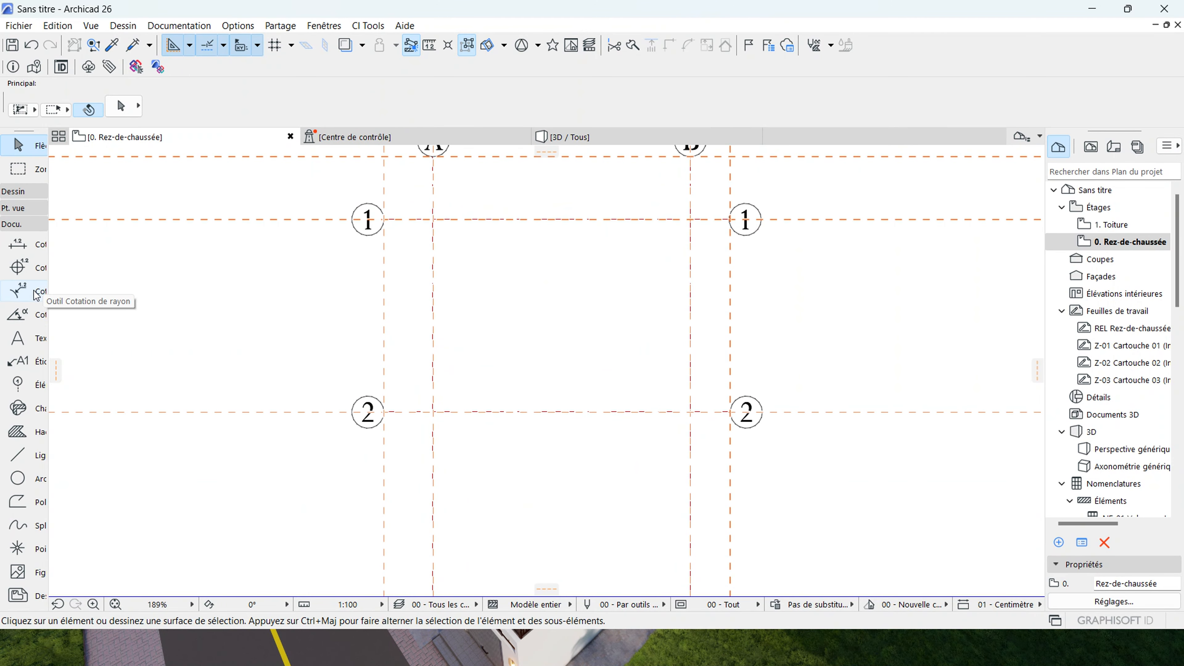
click(63, 28)
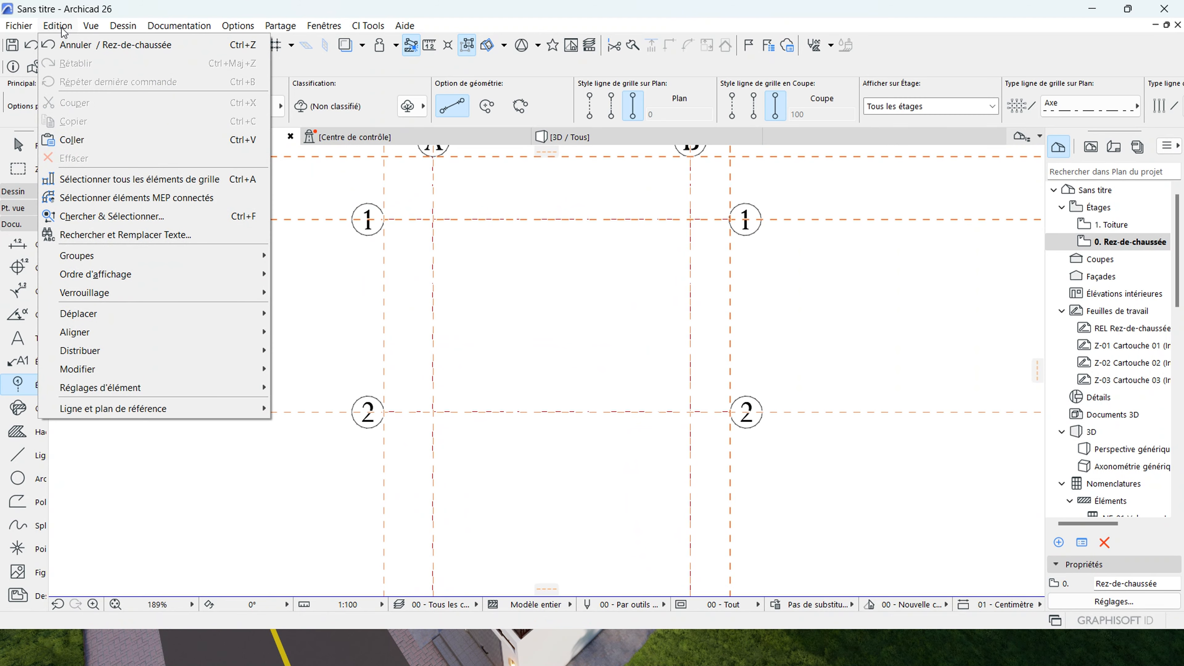
click(177, 180)
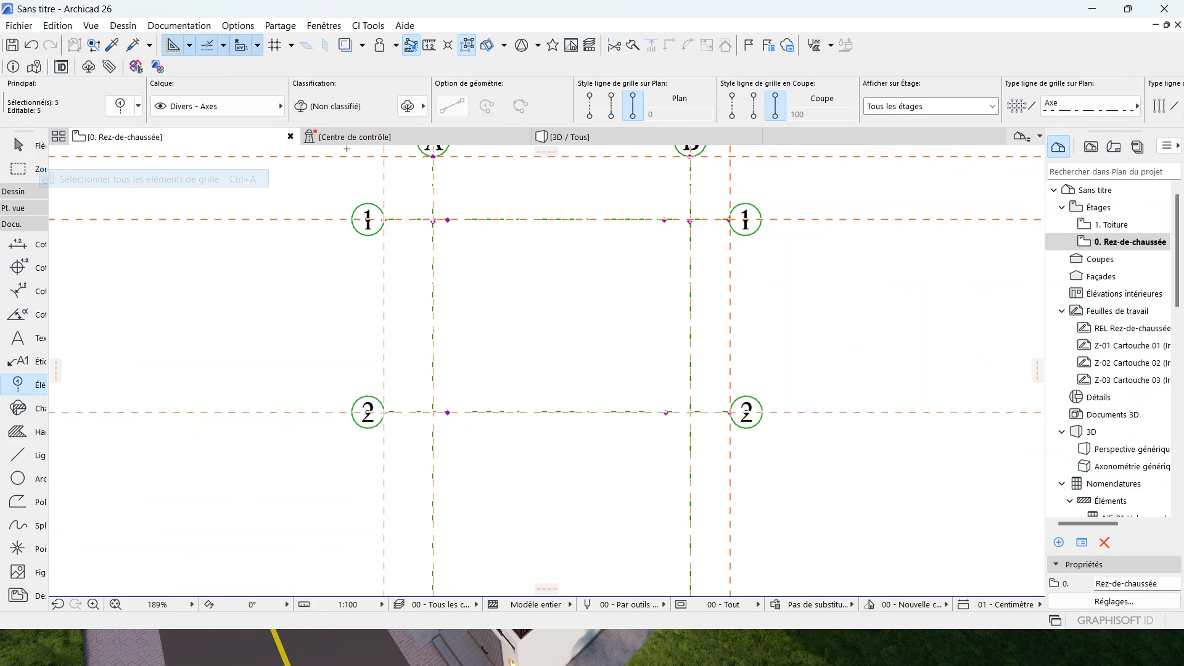
click(122, 107)
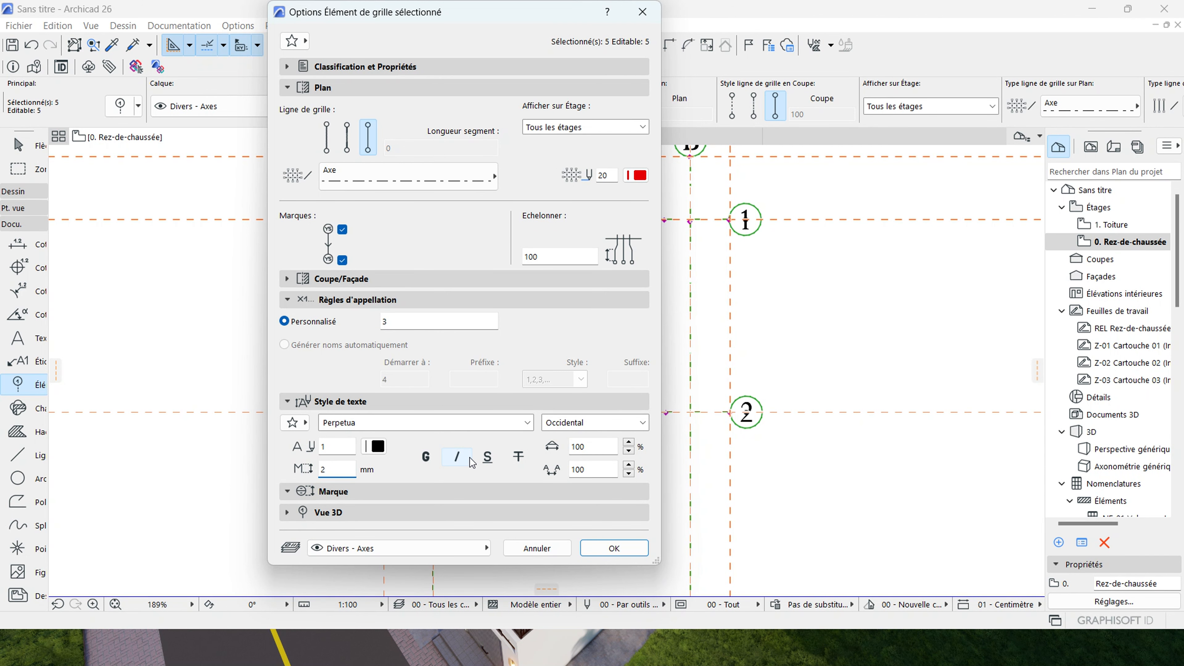
click(613, 547)
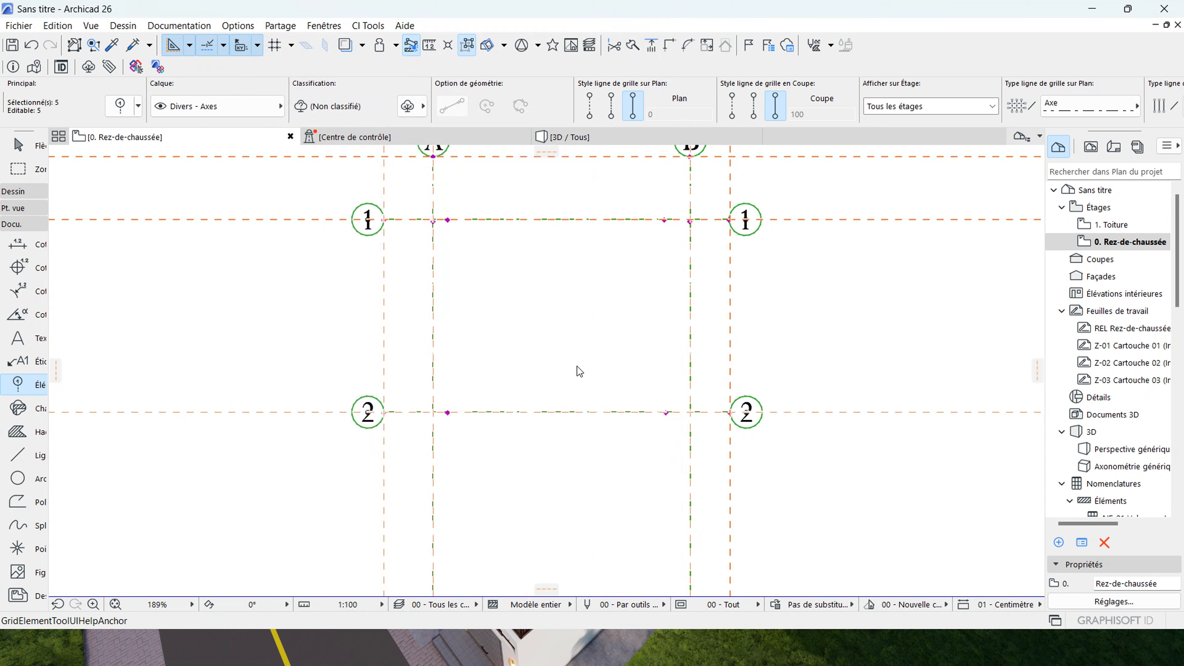
scroll(568, 362, down, 2)
scroll(450, 200, down, 2)
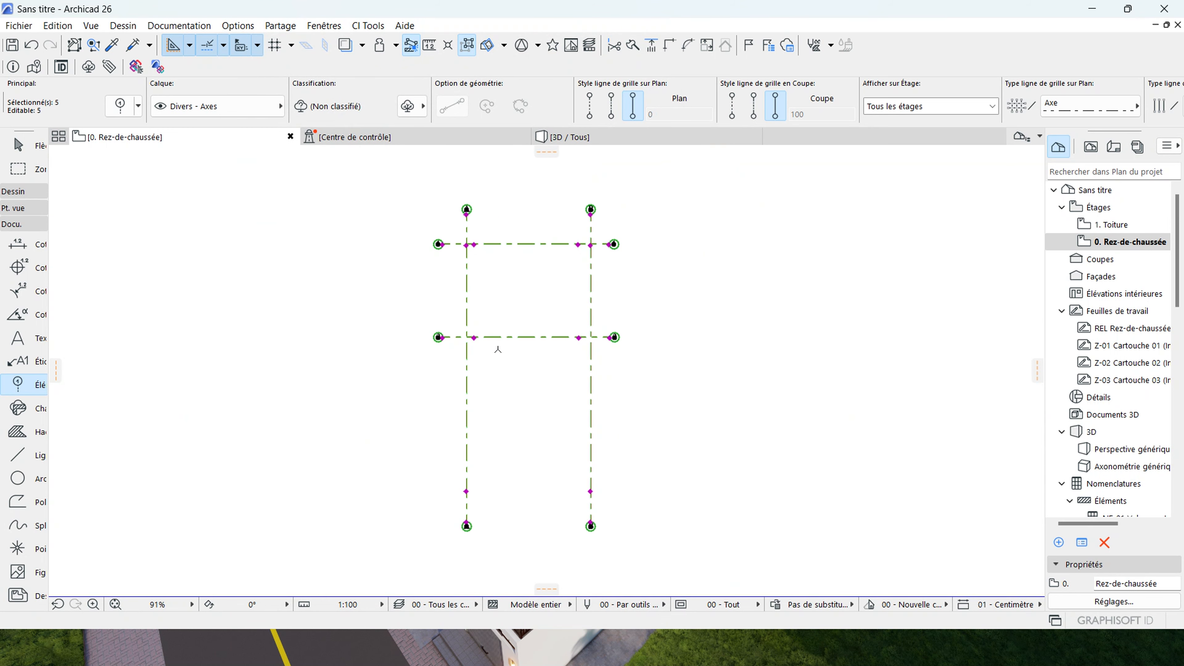
click(537, 259)
key(Escape)
key(Escape)
Activate the Wall tool on the exterior walls layer with the reference line set to Centre.
scroll(538, 237, up, 3)
scroll(481, 299, down, 3)
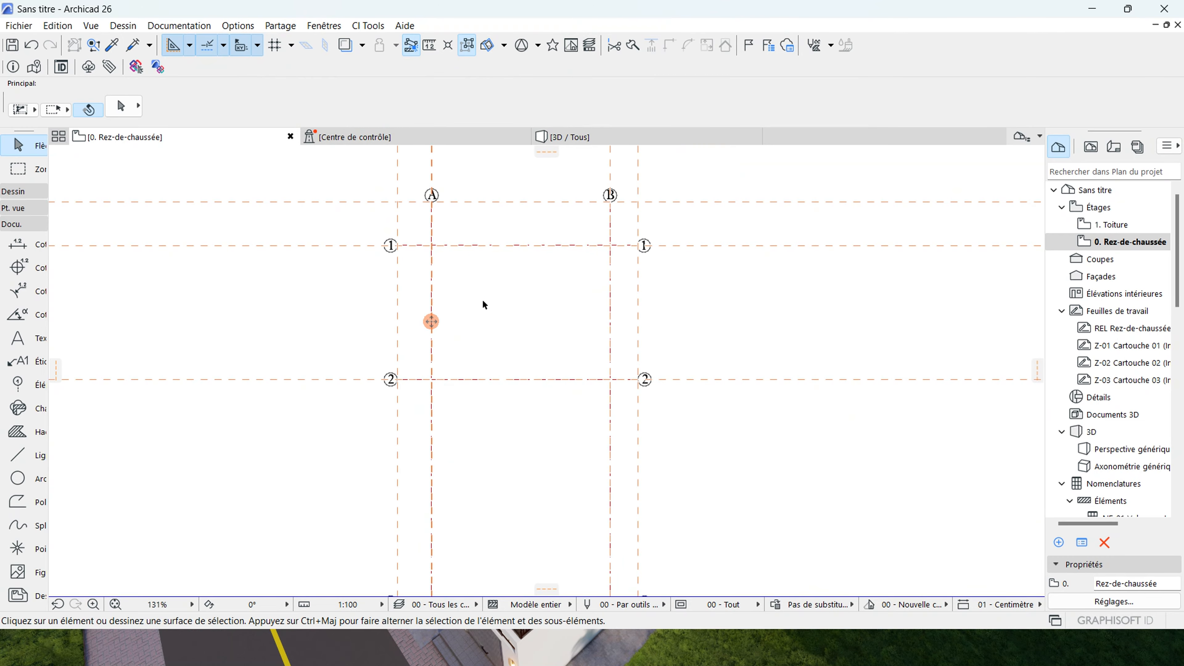
scroll(545, 317, up, 1)
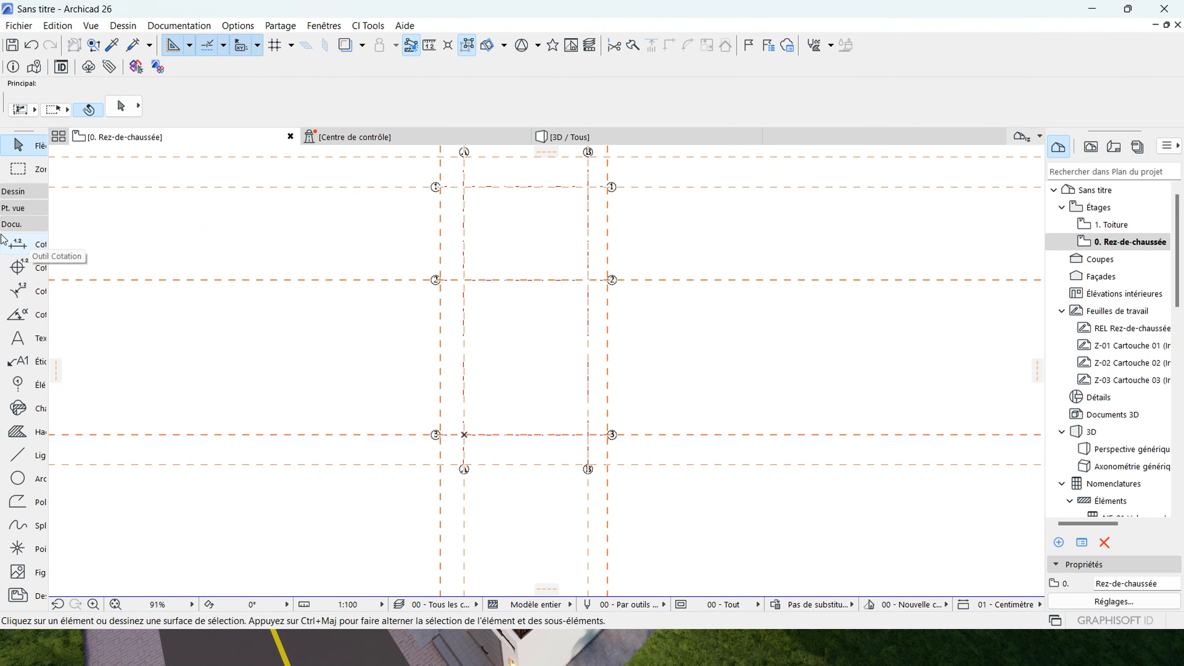
click(18, 191)
scroll(28, 243, up, 3)
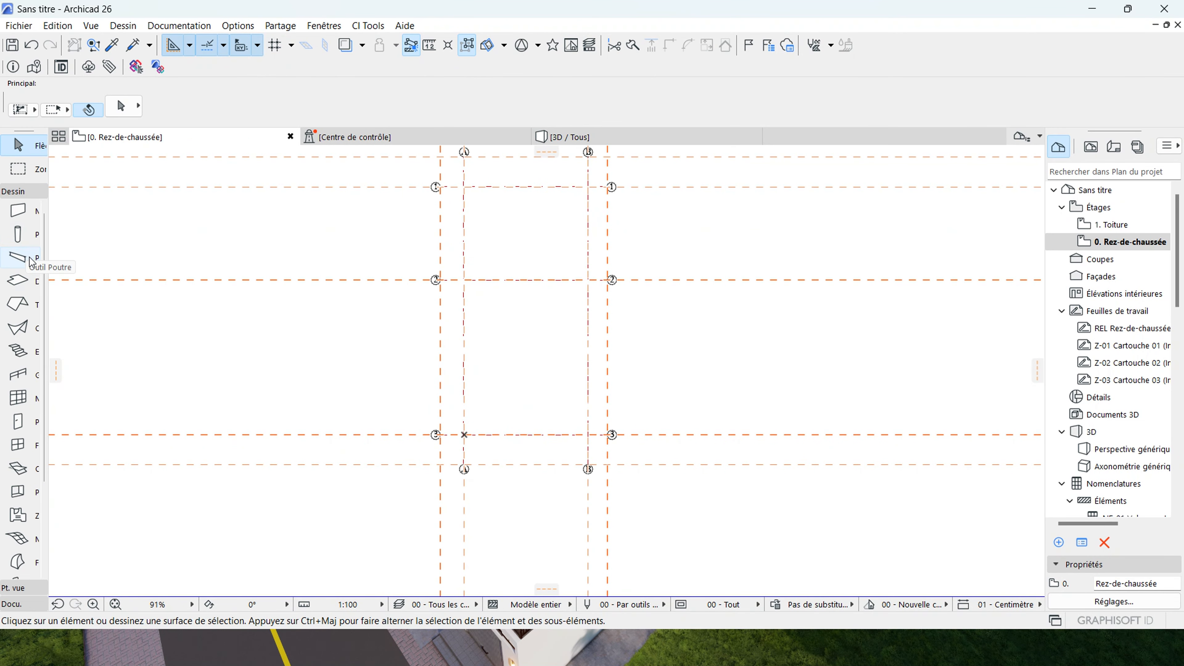
click(21, 217)
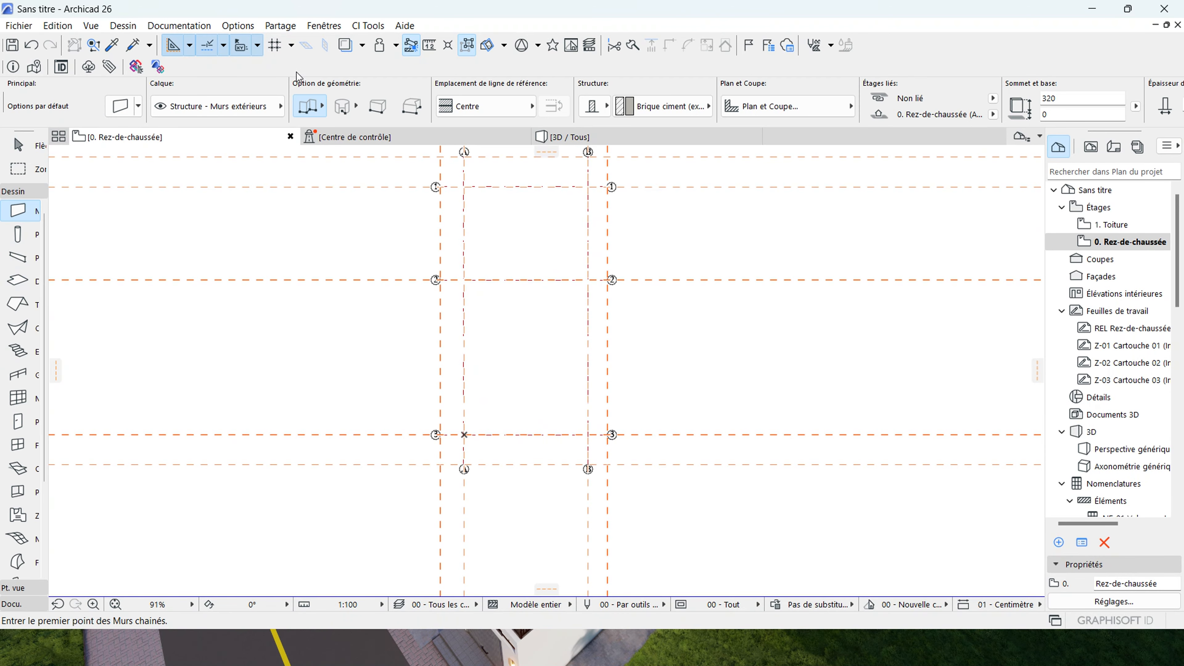
click(489, 112)
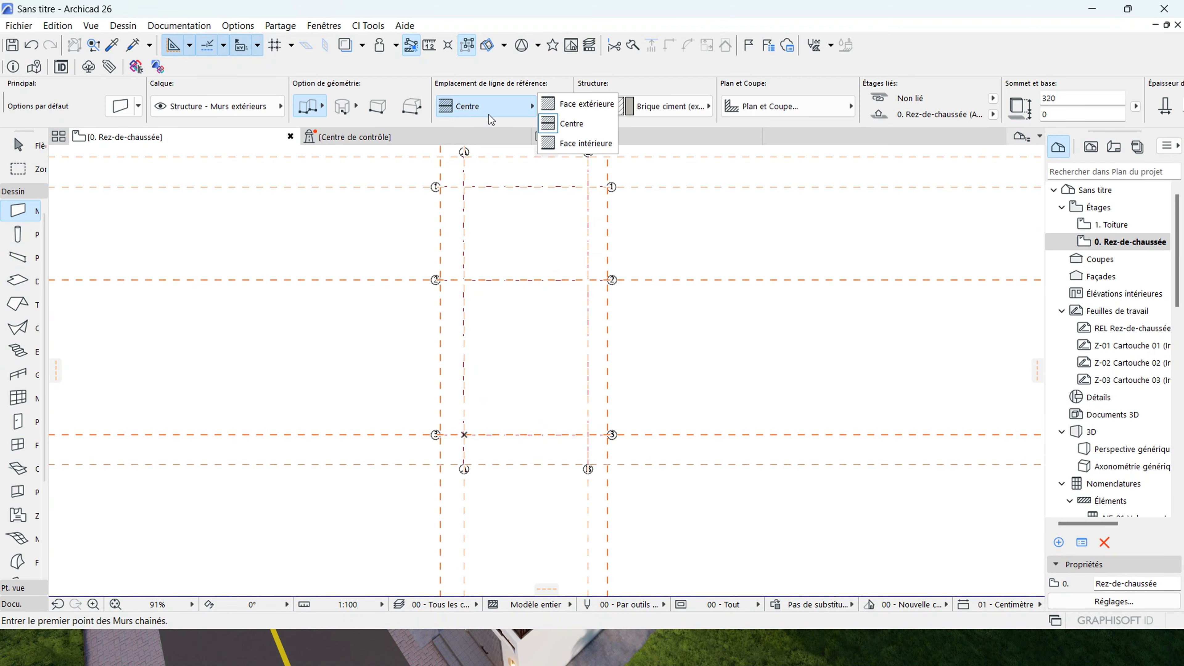
click(569, 115)
click(507, 104)
click(545, 123)
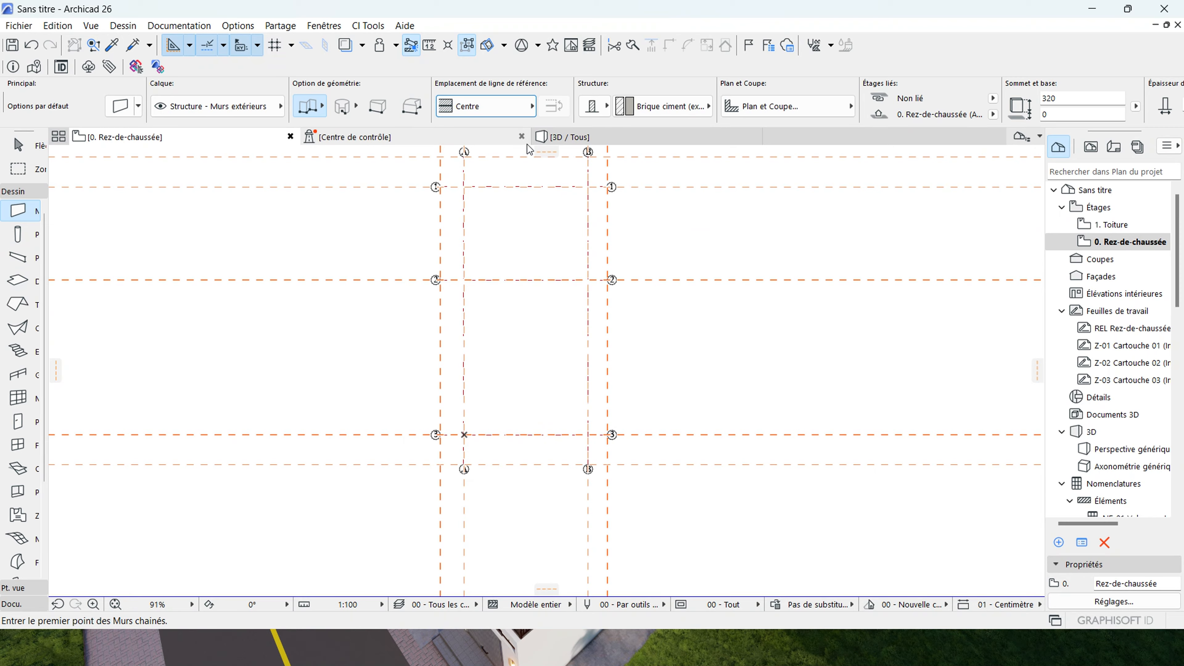
Draw chained walls from the intersection of axes A and 1 down to A-3, and across to B-3.
scroll(475, 209, up, 3)
scroll(475, 209, up, 6)
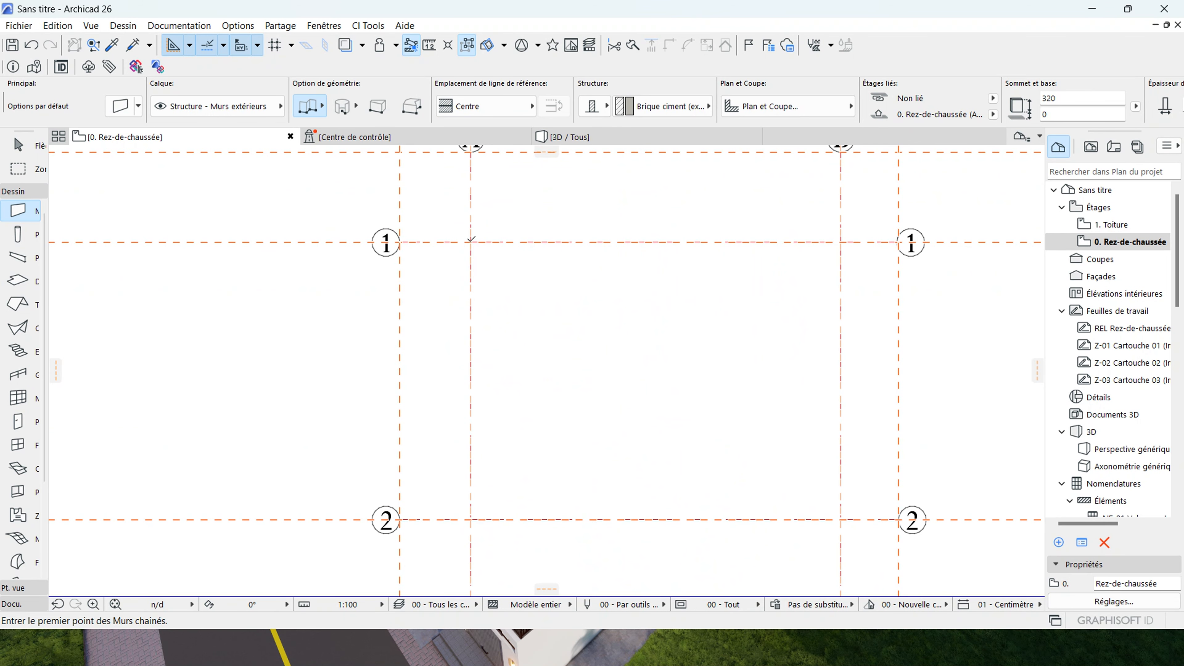
click(471, 242)
scroll(471, 242, down, 10)
scroll(467, 399, up, 10)
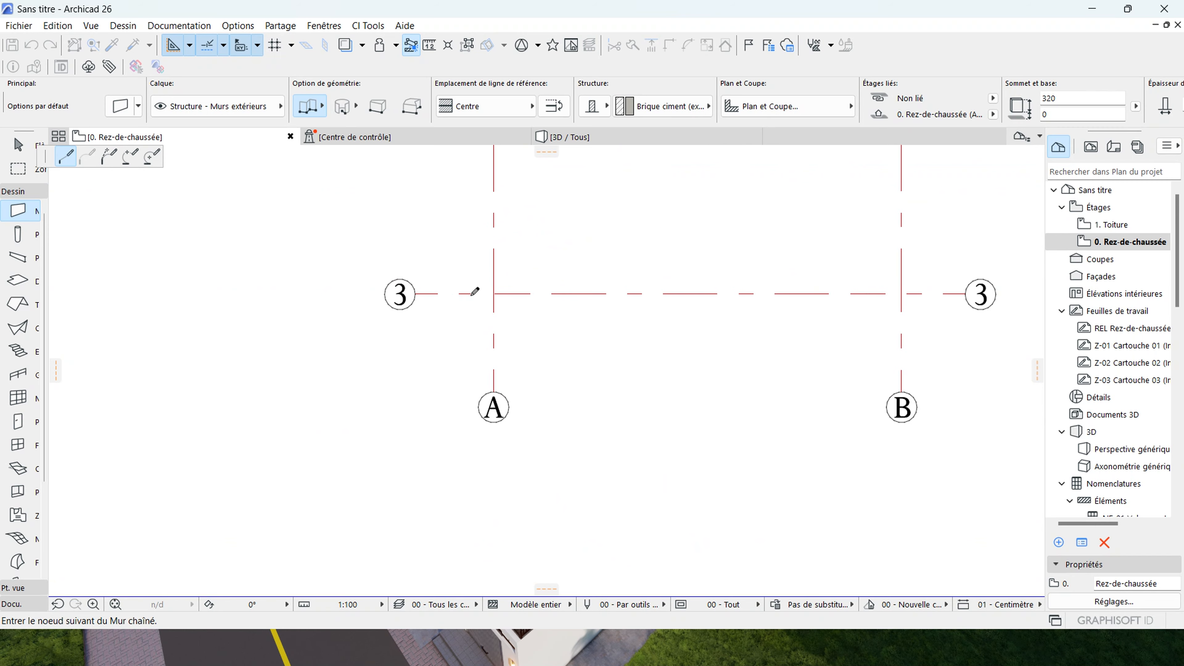
scroll(476, 291, up, 1)
click(494, 293)
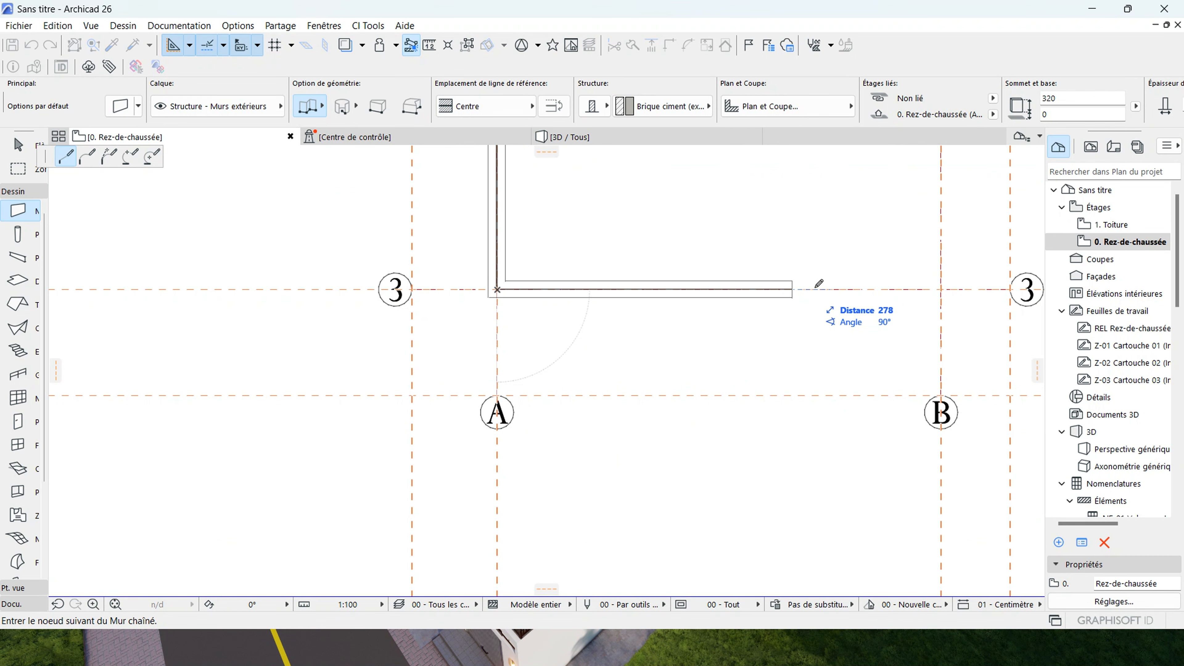
click(941, 289)
scroll(583, 396, down, 10)
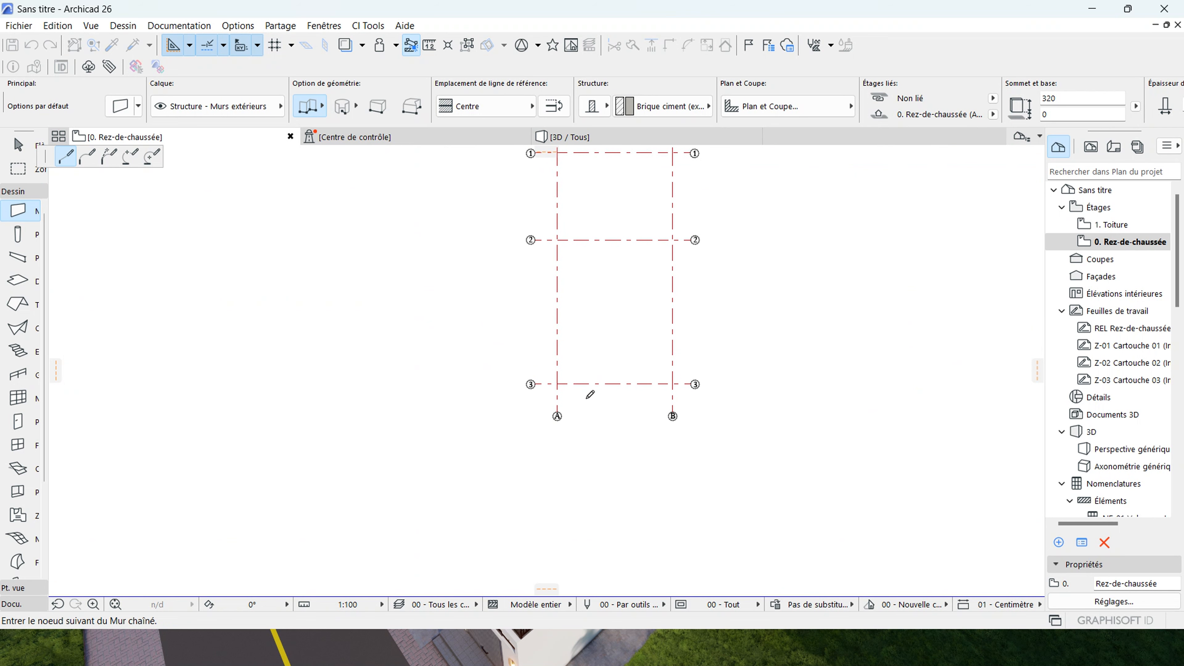
scroll(668, 186, up, 5)
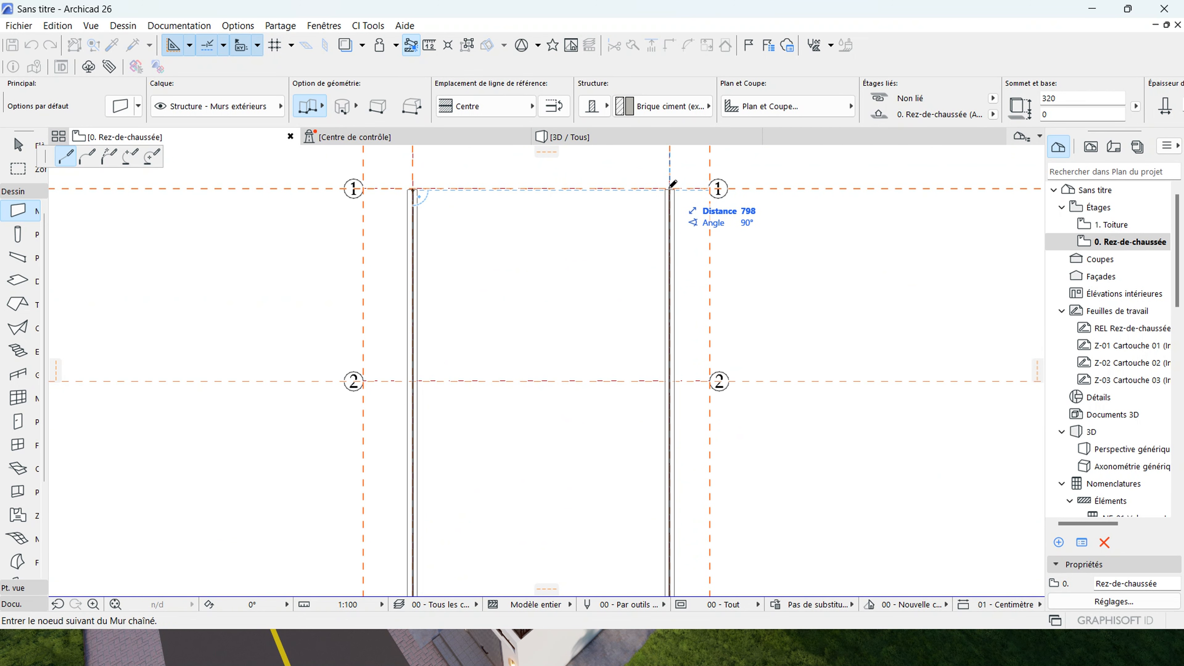
scroll(670, 188, up, 5)
scroll(676, 190, down, 4)
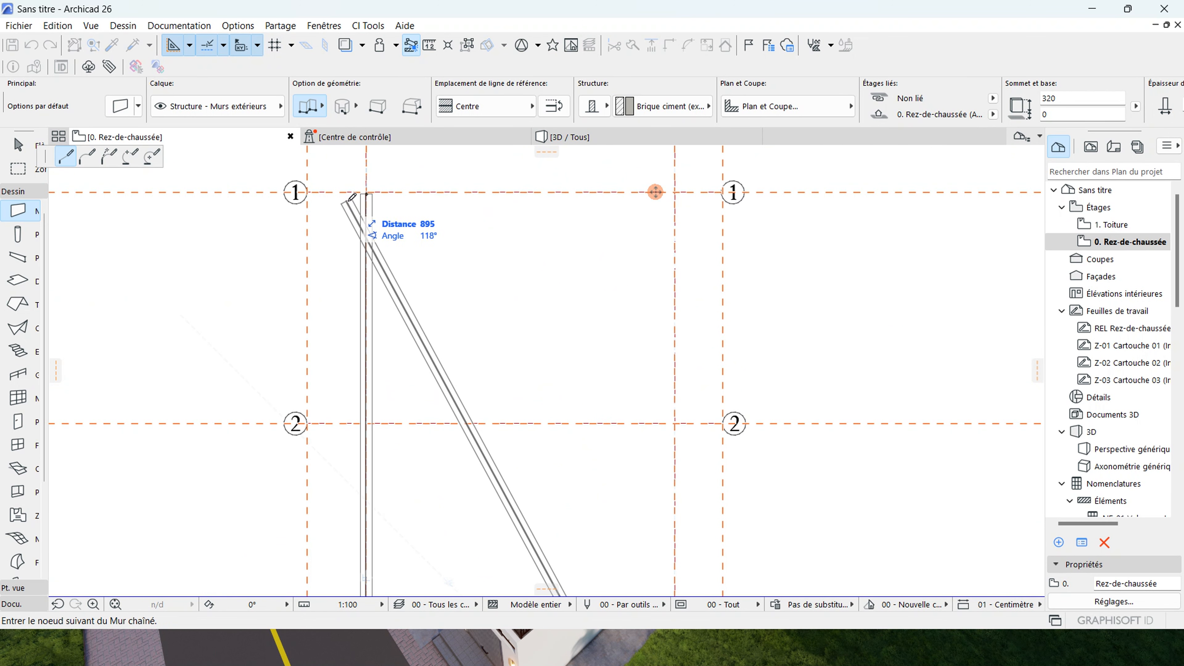
scroll(354, 195, up, 5)
scroll(386, 188, down, 4)
key(Escape)
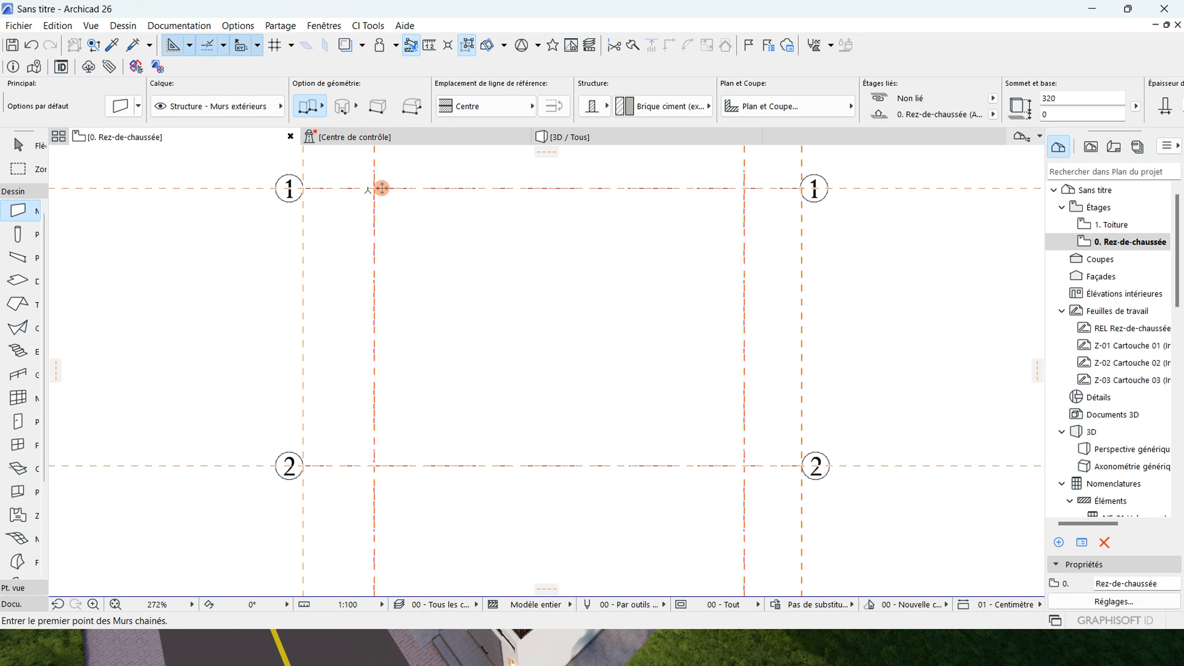
Draw a chained wall from the intersection of axes A and 1 down to A-3.
scroll(368, 189, up, 5)
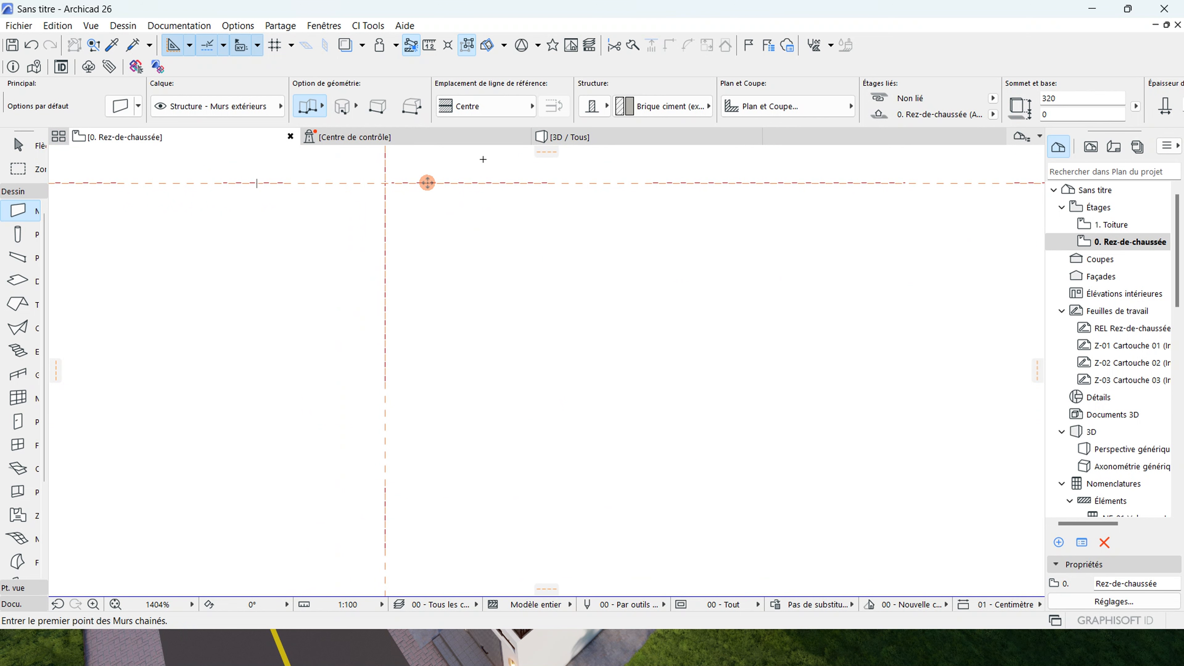
click(382, 183)
scroll(384, 186, down, 8)
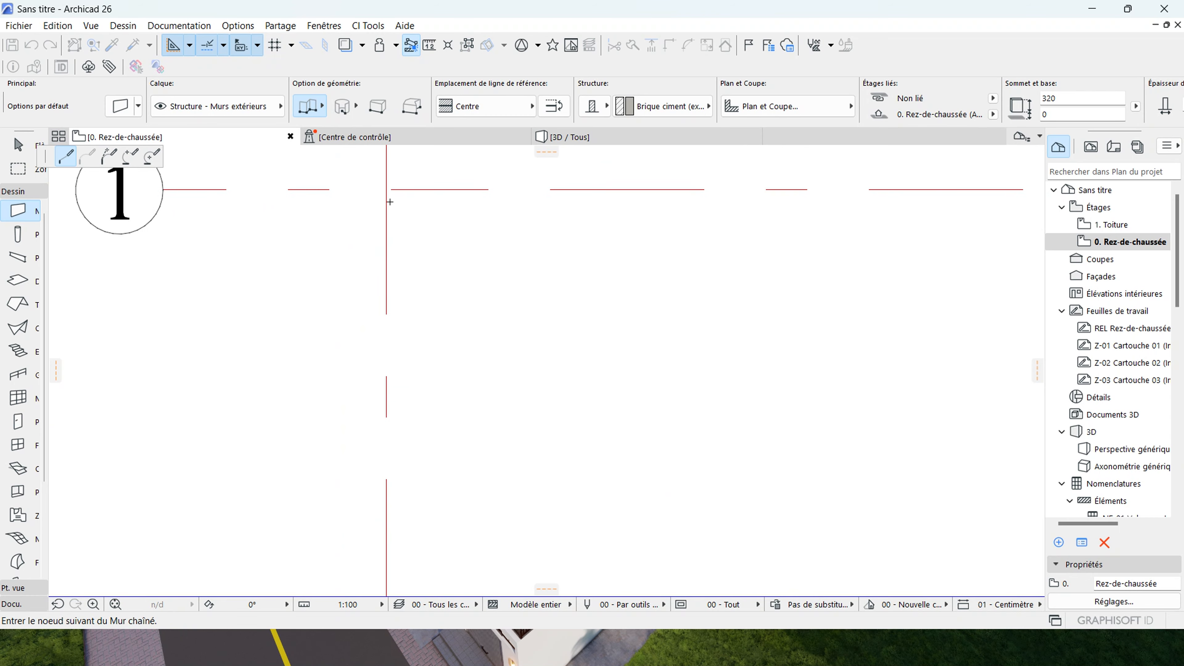
scroll(923, 87, down, 3)
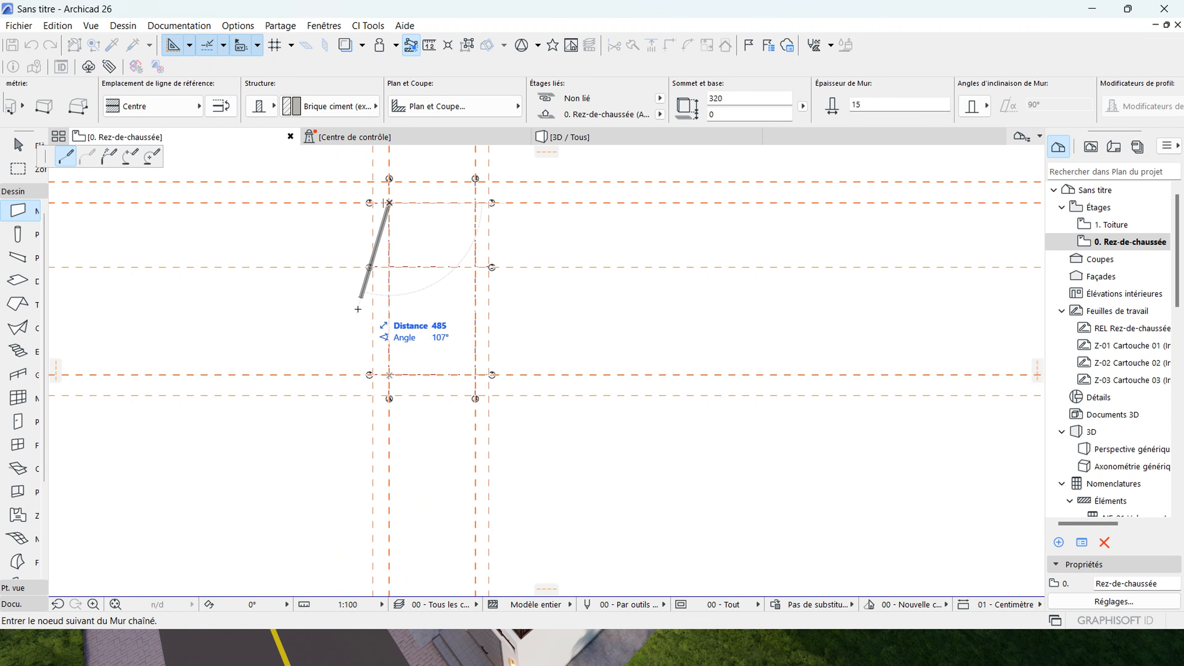
scroll(391, 376, up, 5)
scroll(391, 376, up, 3)
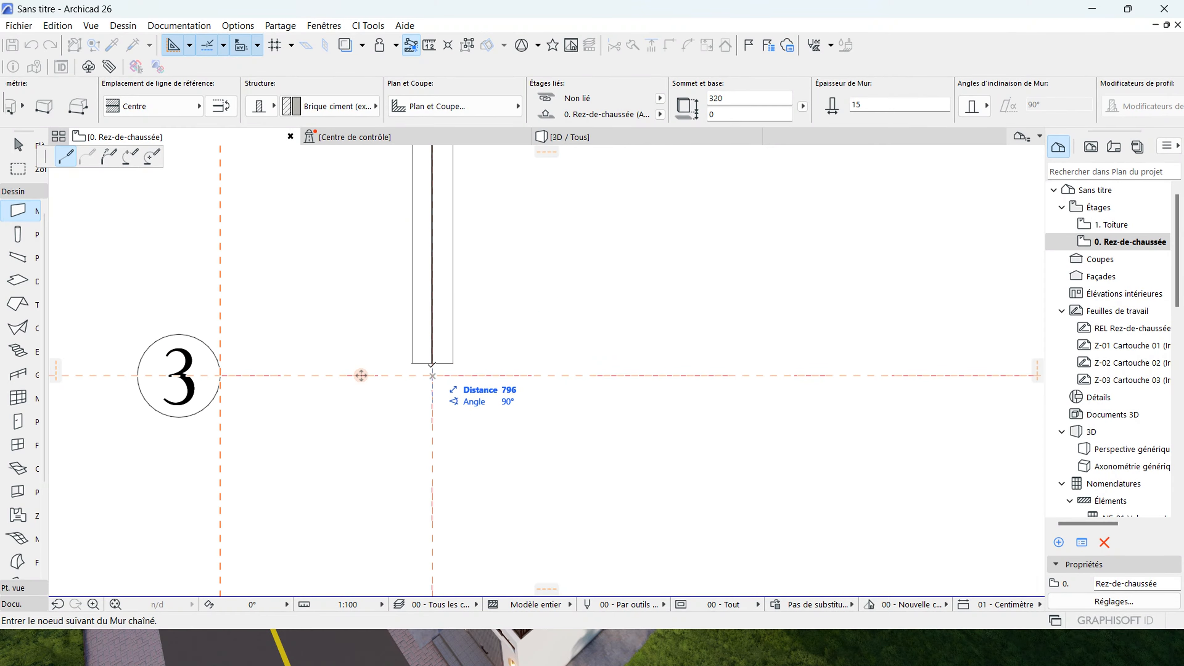
click(433, 376)
Continue the wall chain through B-3 and B-1 and close the rectangle at A-1.
scroll(507, 369, down, 3)
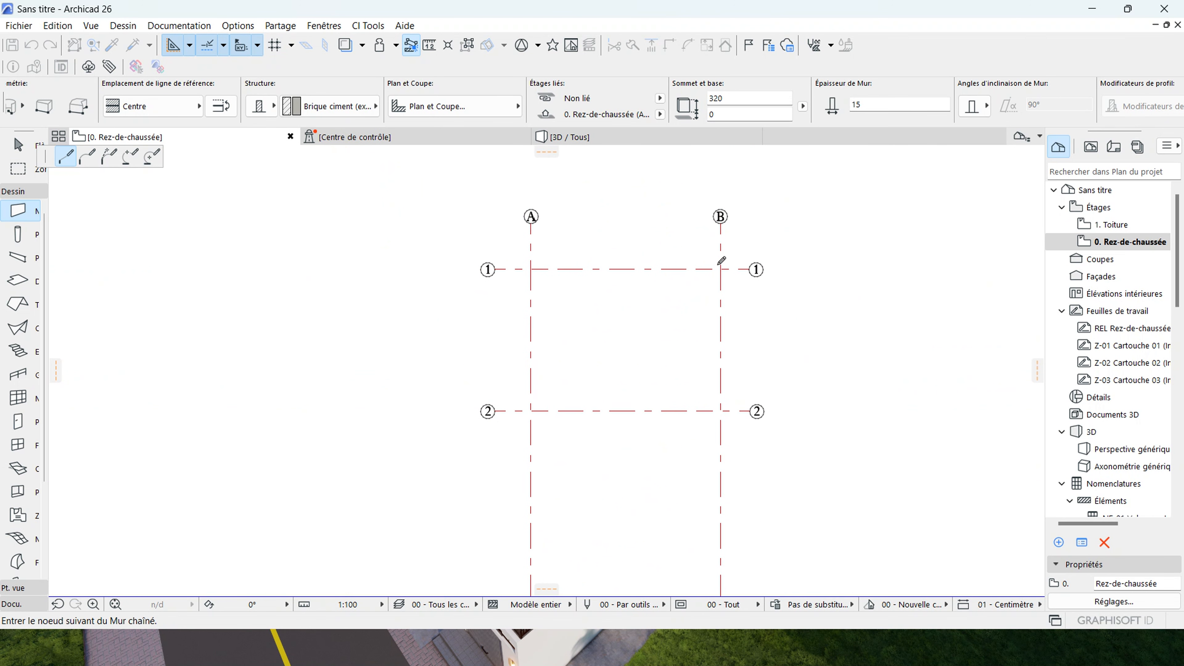
scroll(720, 269, up, 4)
scroll(741, 285, down, 3)
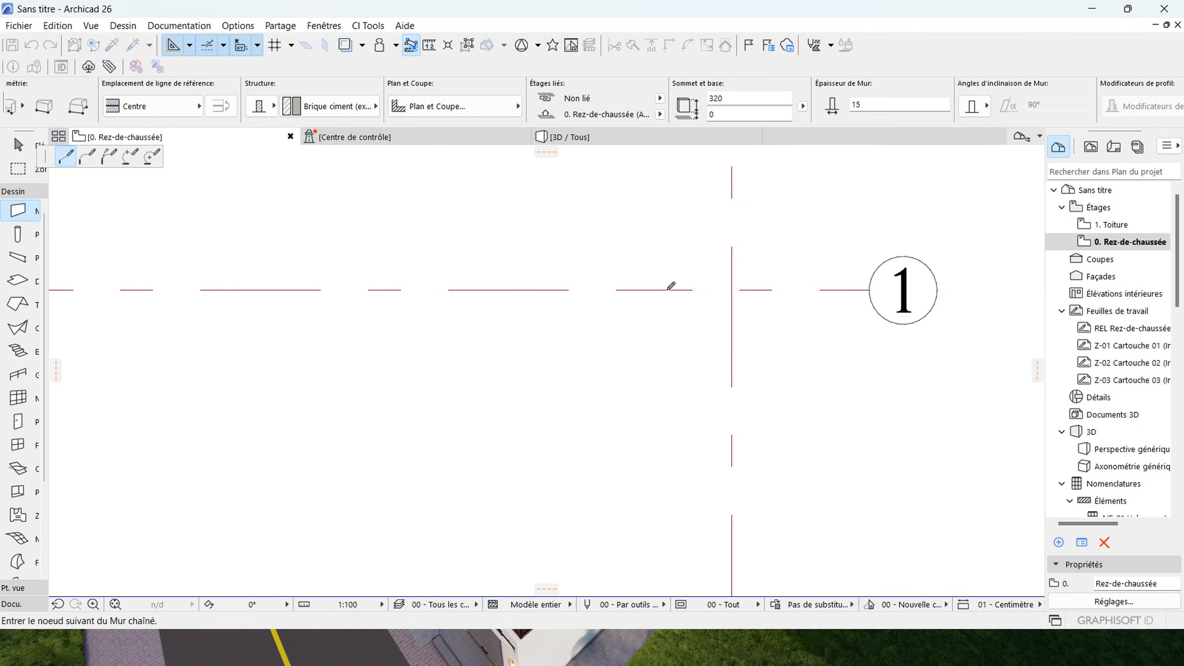
scroll(261, 289, up, 4)
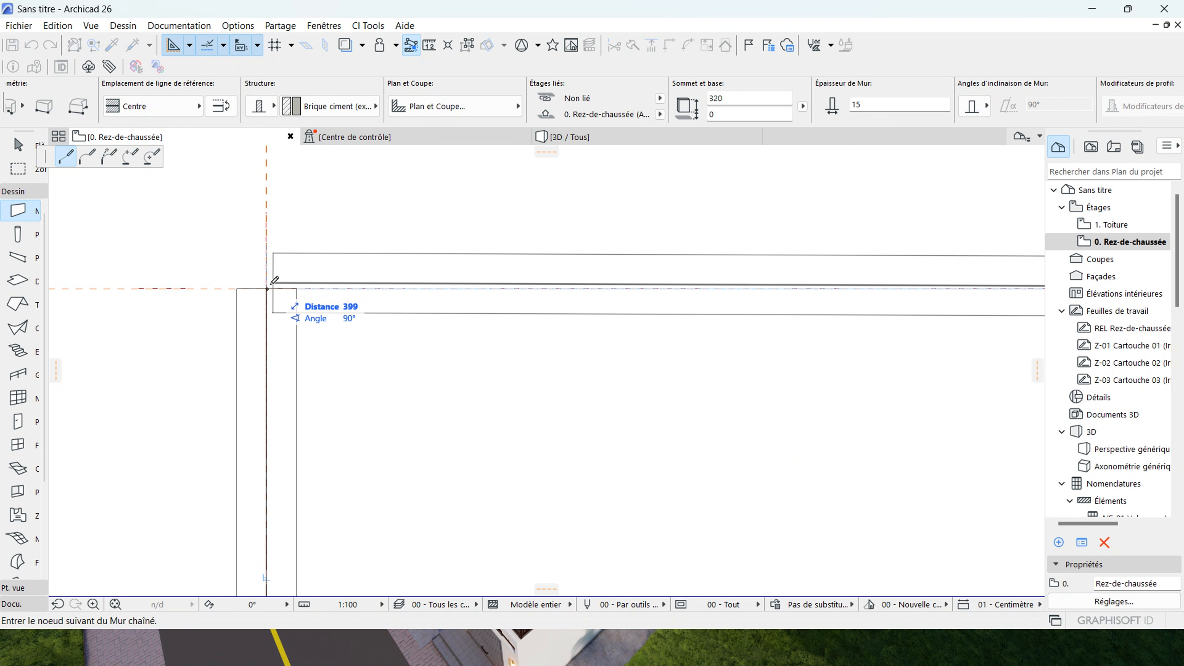
click(267, 287)
scroll(334, 225, down, 3)
scroll(349, 228, down, 5)
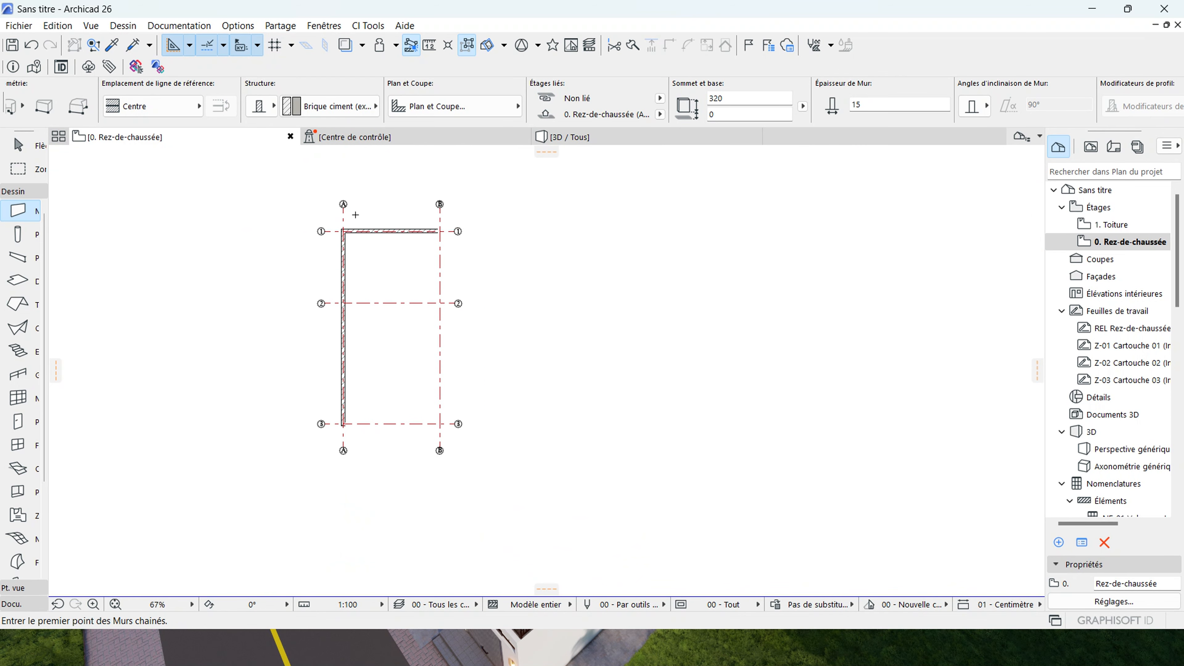
scroll(360, 285, up, 2)
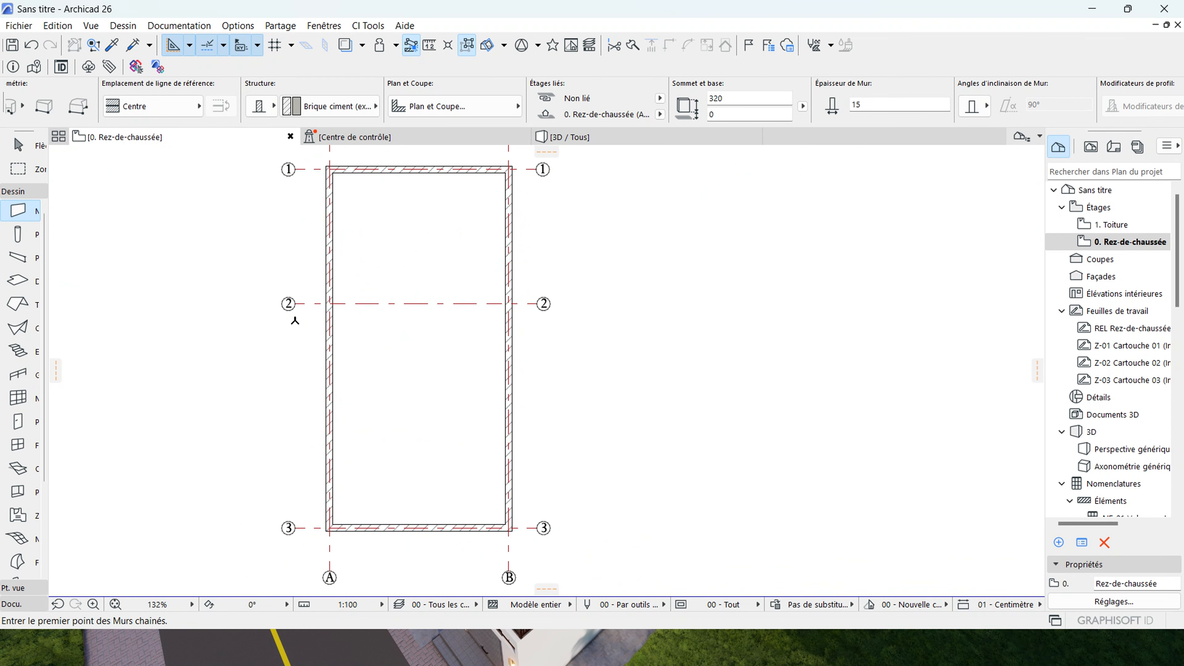
Draw a cross wall along axis 2 from the outer face of the axis A wall to that of the axis B wall.
scroll(347, 293, up, 5)
scroll(379, 270, up, 7)
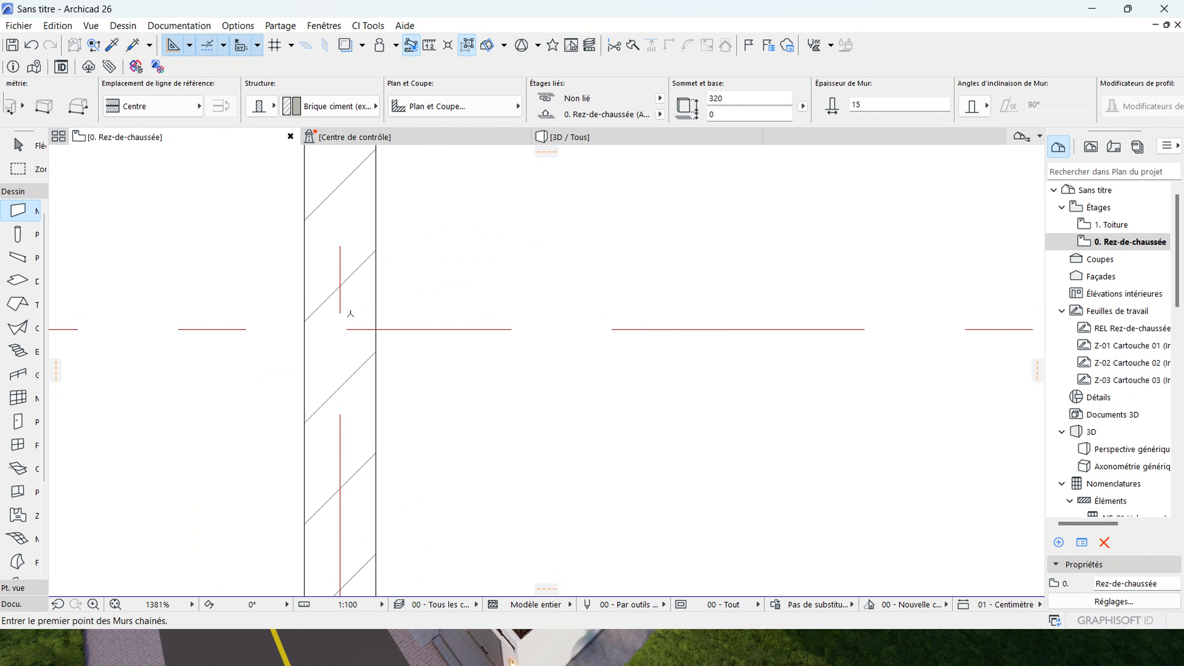
click(304, 331)
scroll(211, 323, down, 4)
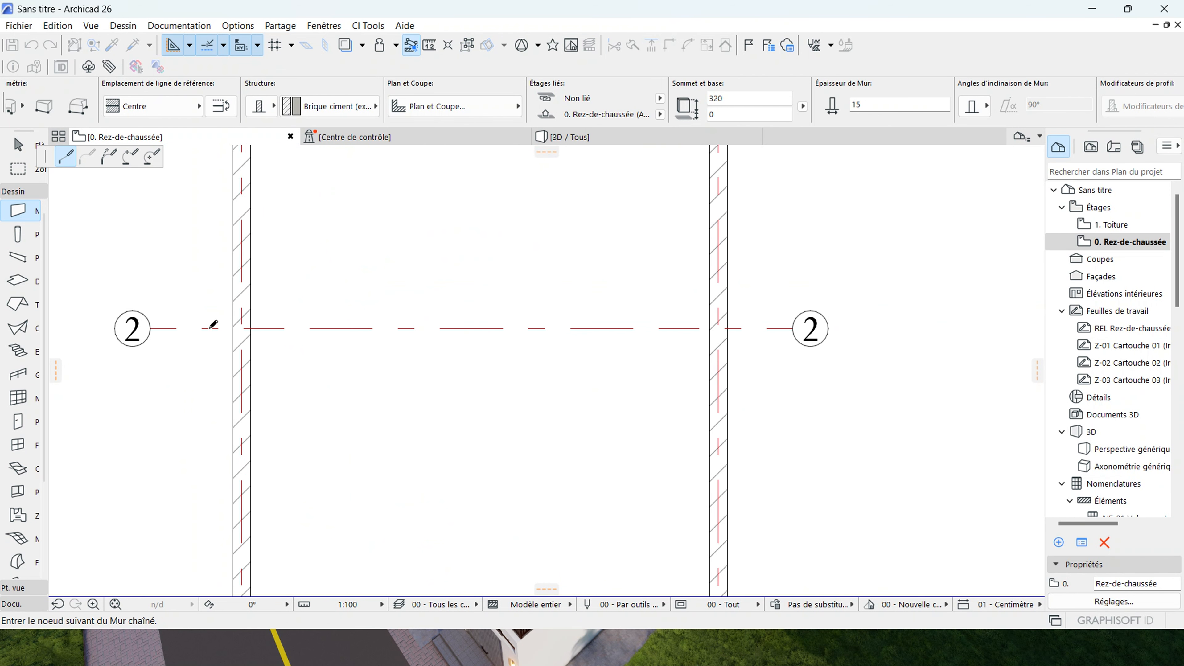
scroll(558, 324, up, 3)
scroll(558, 324, up, 1)
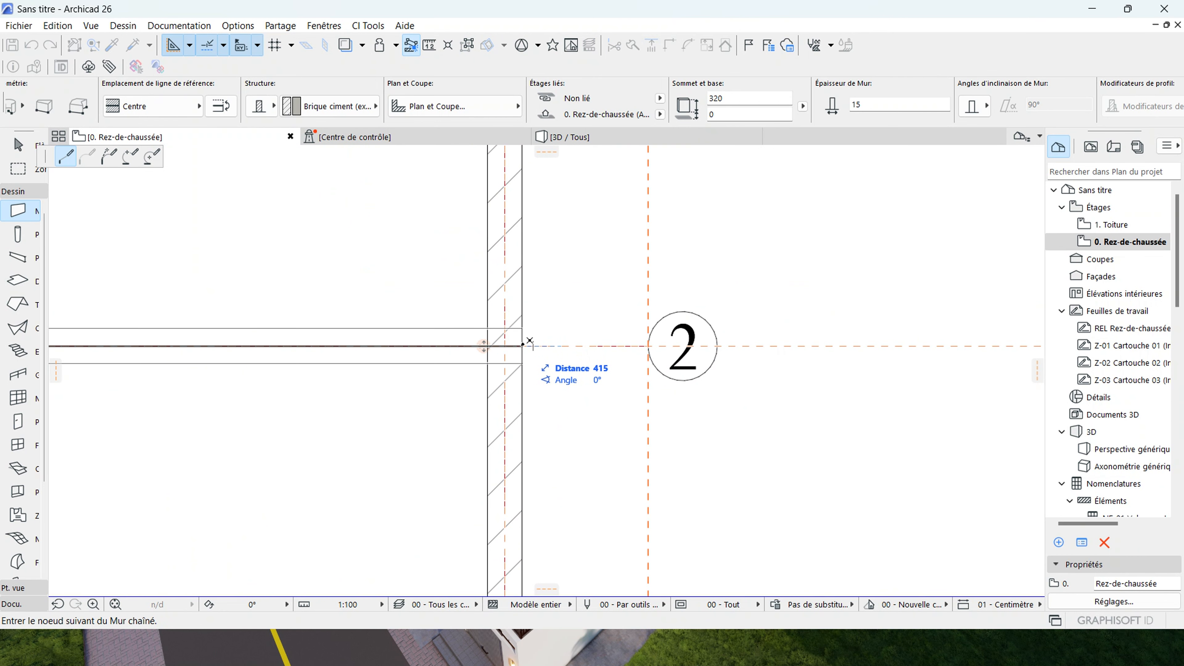
double_click(523, 344)
scroll(508, 292, down, 7)
scroll(460, 252, down, 3)
scroll(344, 233, down, 1)
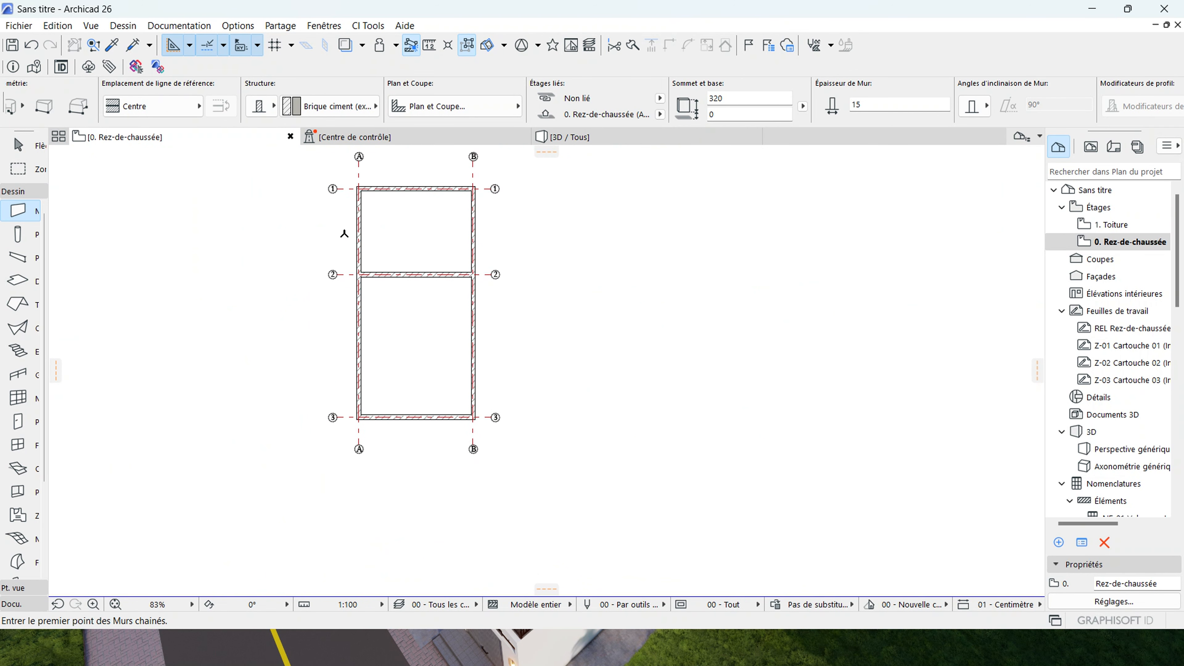
scroll(408, 318, up, 2)
scroll(462, 301, down, 3)
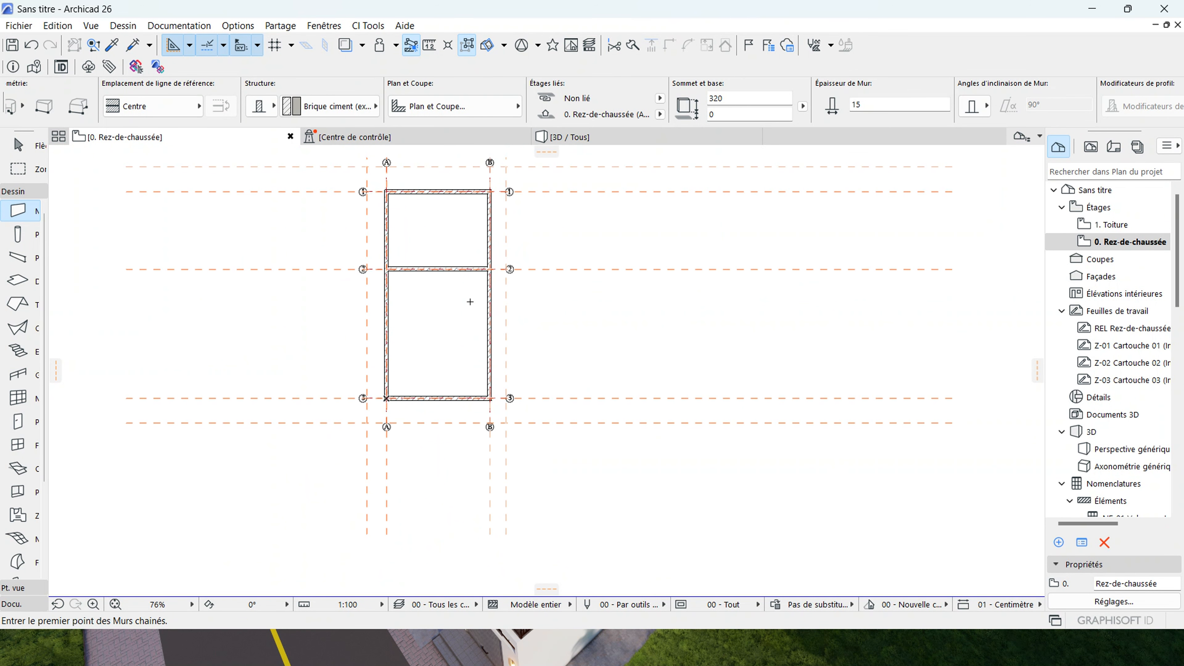
Examine the walls and grid axes from several sides in the 3D view, and return to the ground-floor plan.
click(623, 136)
scroll(373, 404, down, 5)
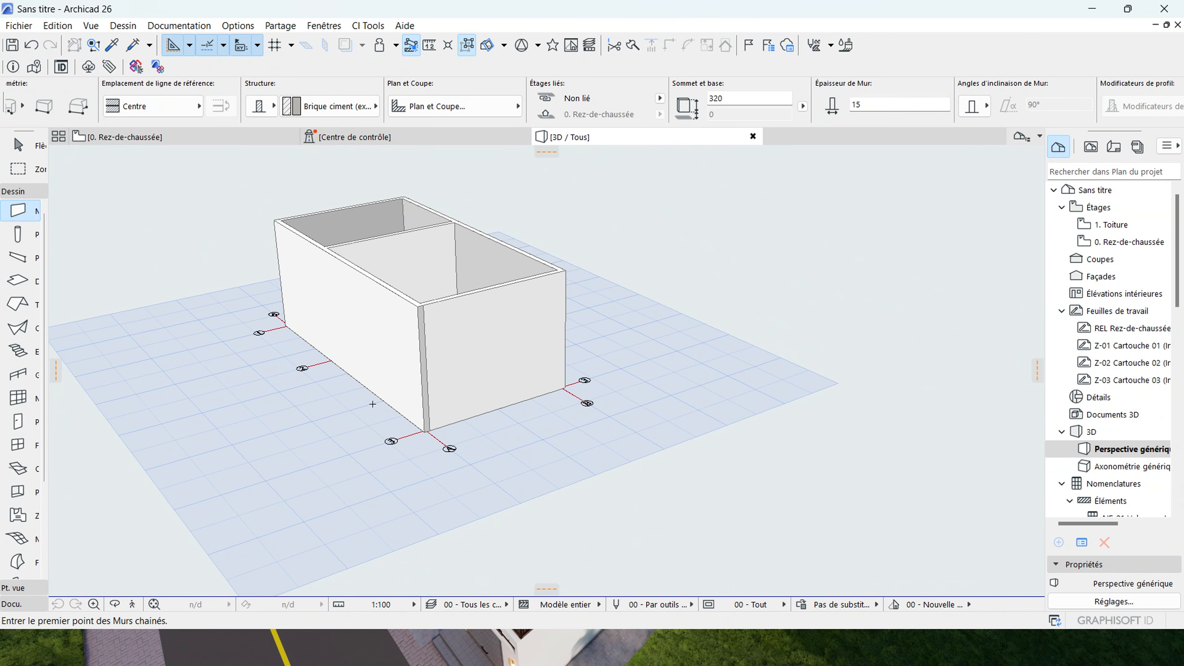
click(115, 606)
drag(449, 366, 403, 440)
scroll(405, 461, up, 6)
scroll(386, 383, down, 3)
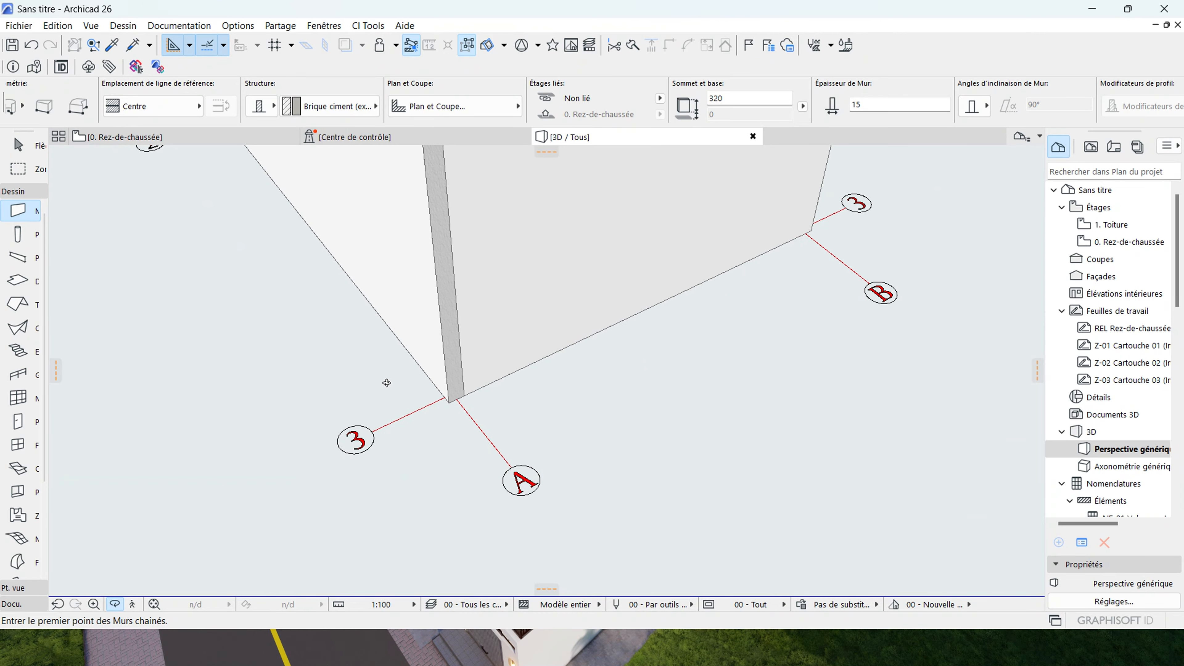
drag(550, 432, 252, 408)
drag(883, 369, 528, 373)
scroll(460, 399, down, 3)
drag(423, 339, 885, 310)
scroll(720, 429, down, 1)
key(F2)
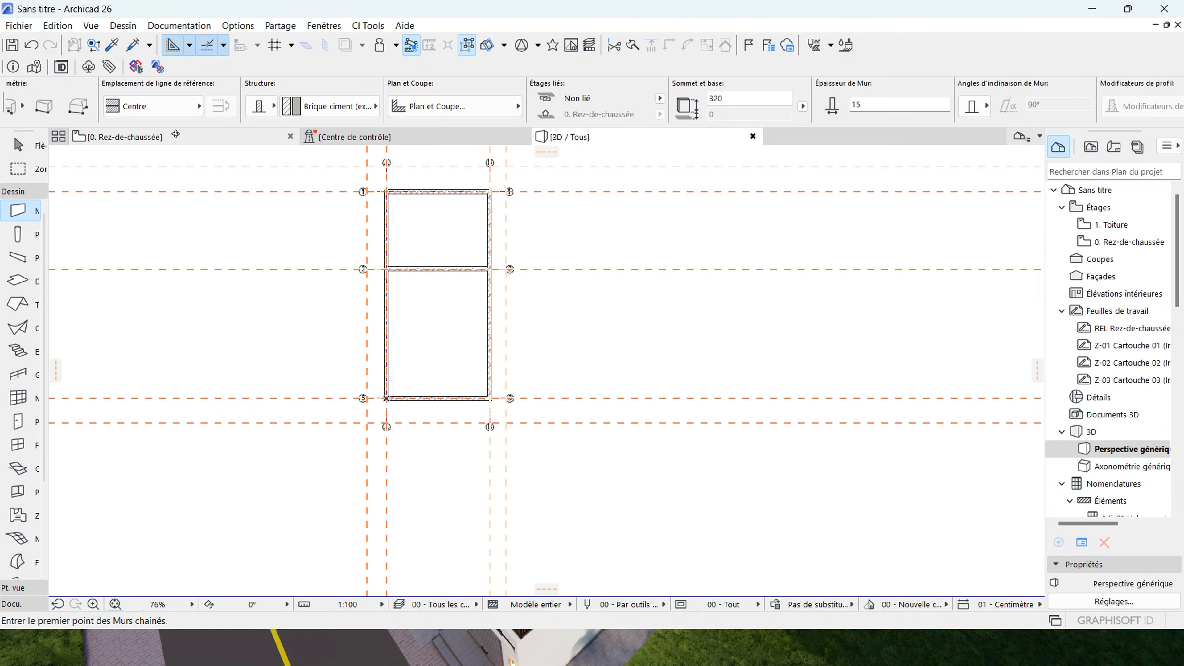
Leave the Wall tool and inspect the base of the walls along axis 3 in 3D before returning to the plan.
scroll(562, 230, up, 1)
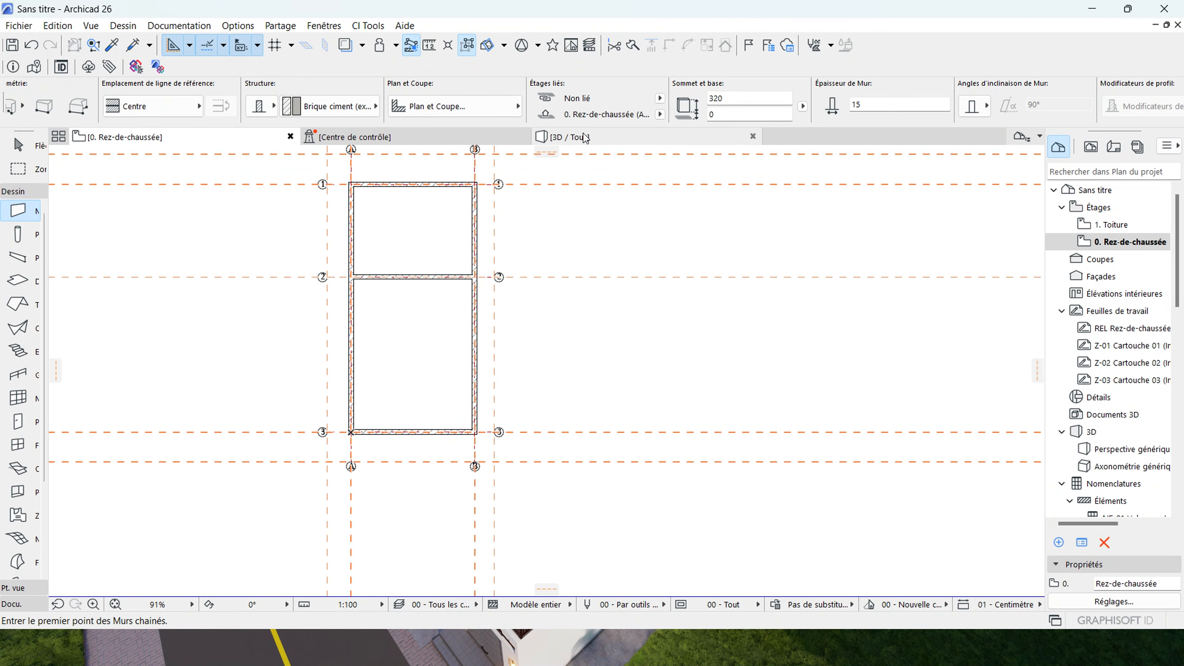
mouse_move(581, 138)
key(Escape)
scroll(550, 315, down, 3)
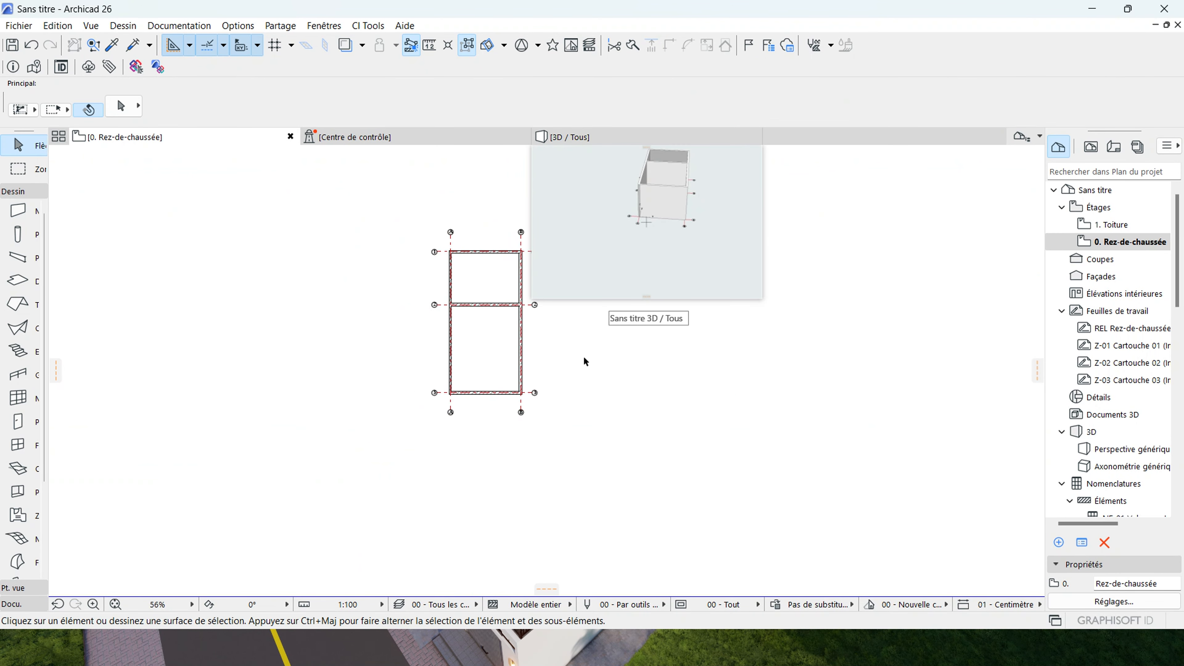
scroll(518, 336, up, 5)
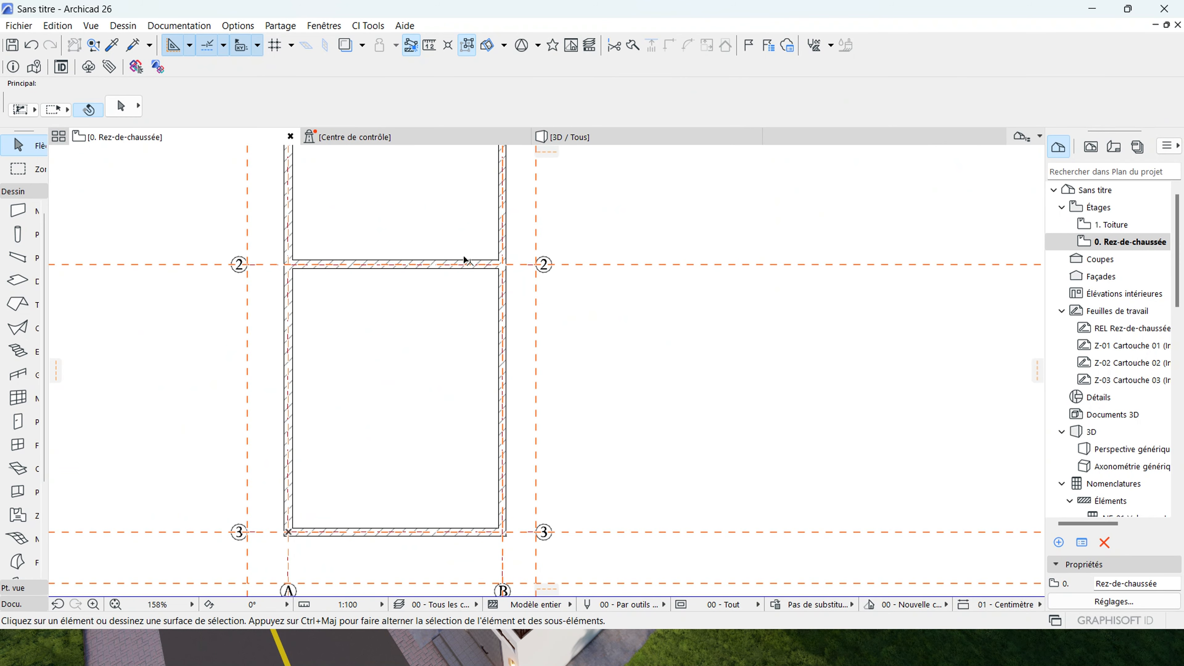
scroll(469, 275, down, 4)
click(610, 136)
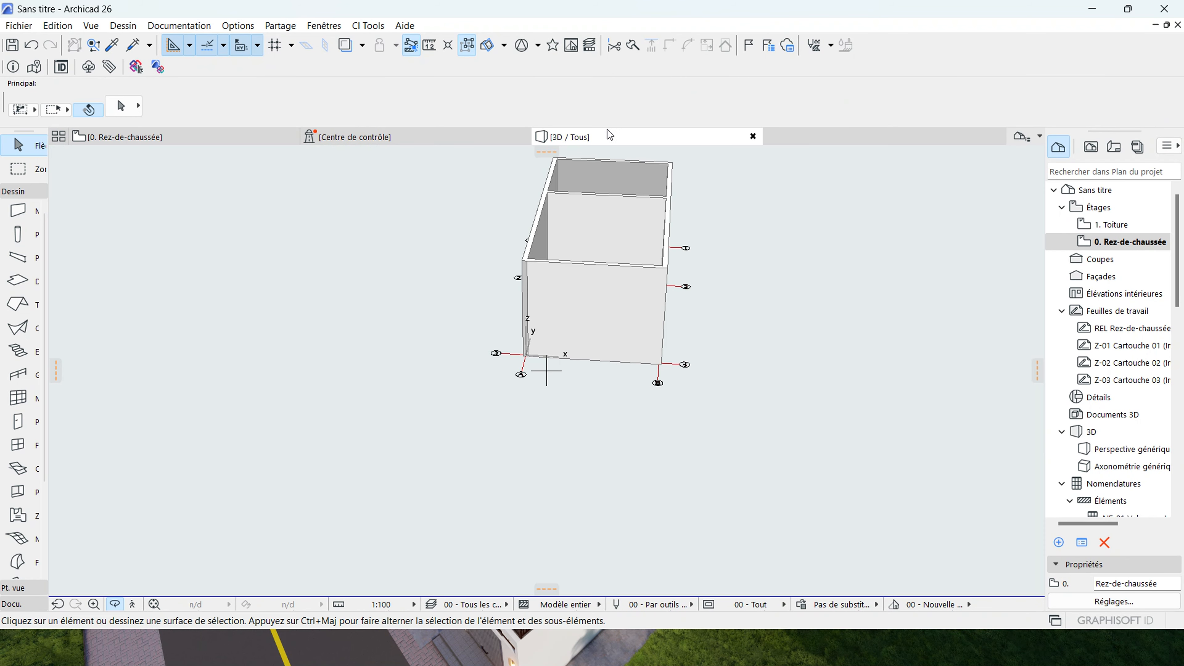
scroll(656, 364, up, 5)
scroll(648, 360, down, 3)
shift+middle_drag(635, 375, 631, 320)
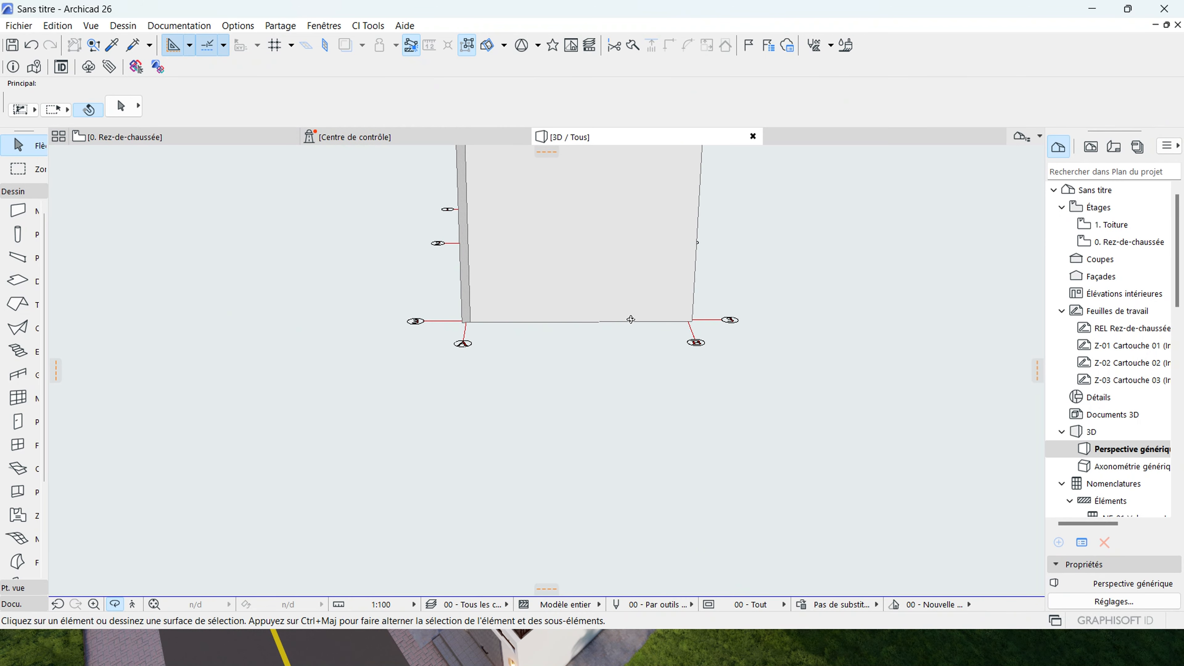
click(168, 139)
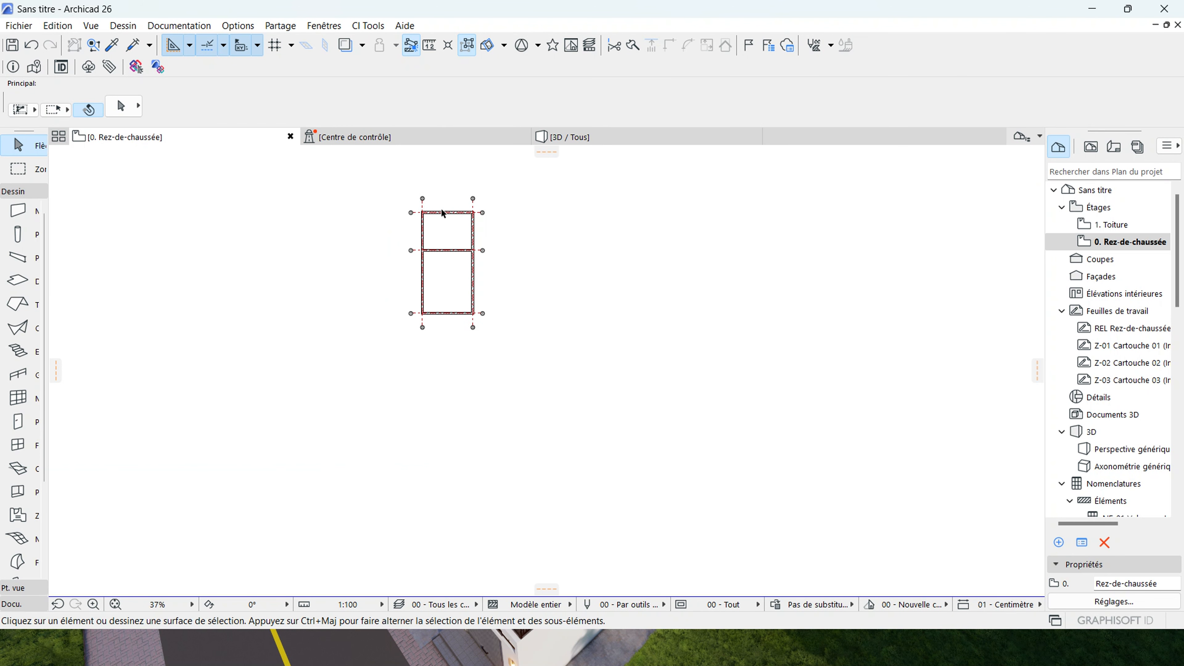
scroll(443, 210, up, 5)
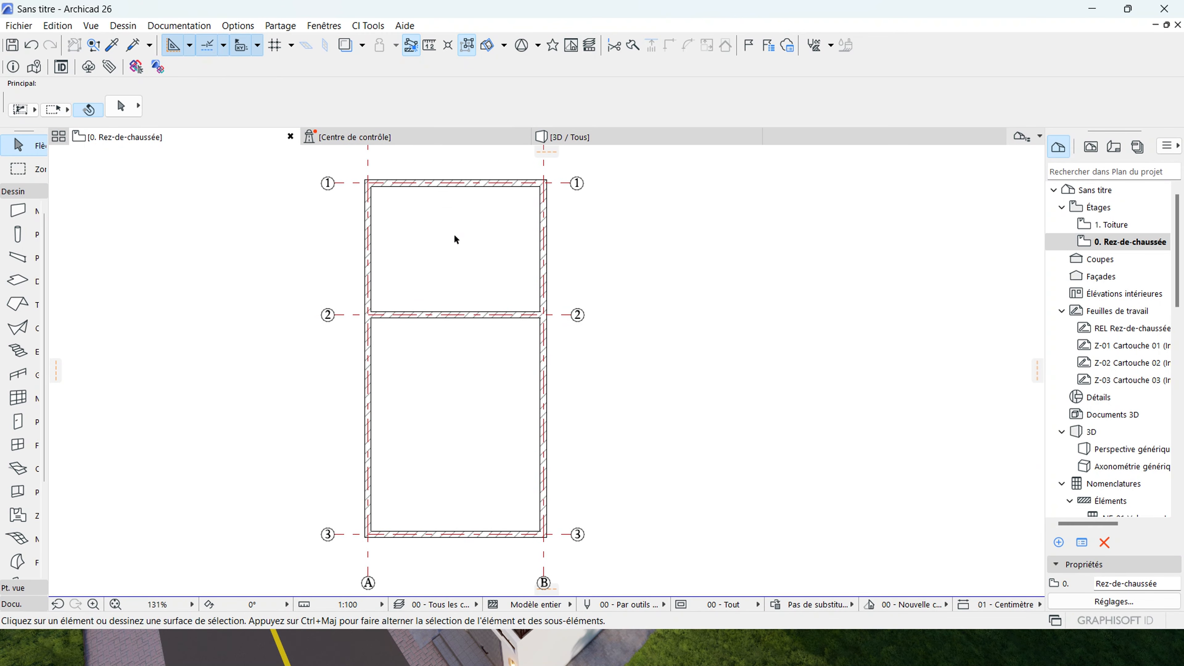
scroll(451, 206, down, 2)
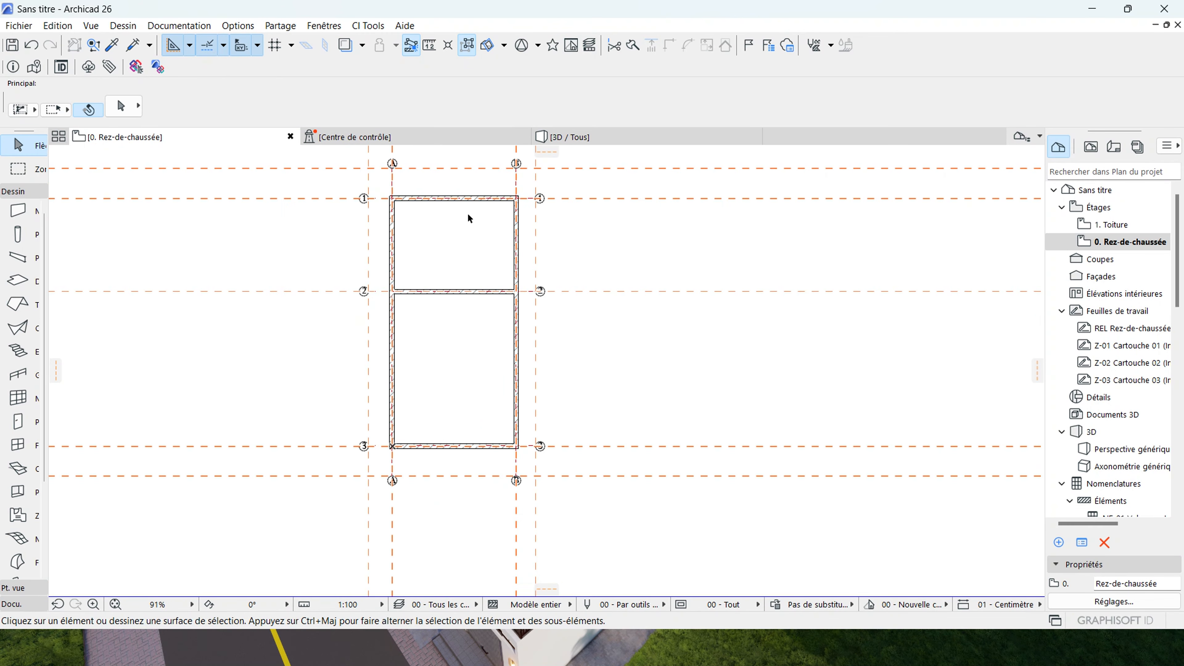
scroll(493, 221, up, 2)
scroll(409, 188, down, 2)
scroll(317, 166, up, 2)
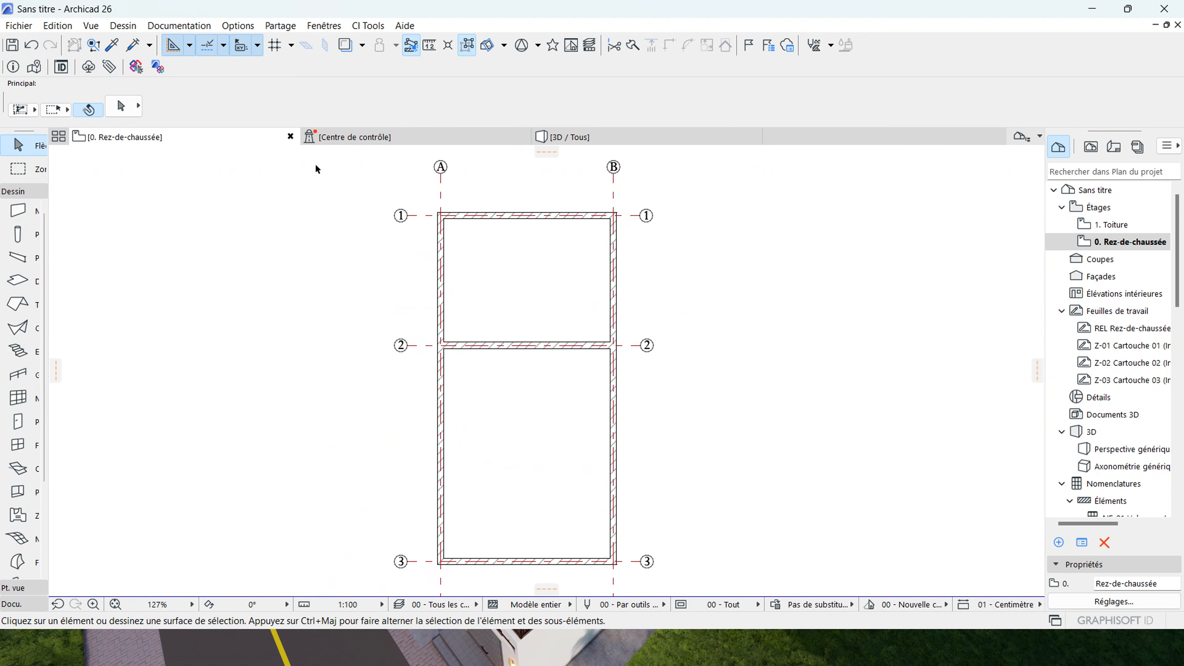
scroll(379, 192, down, 3)
scroll(379, 192, up, 3)
scroll(368, 194, down, 2)
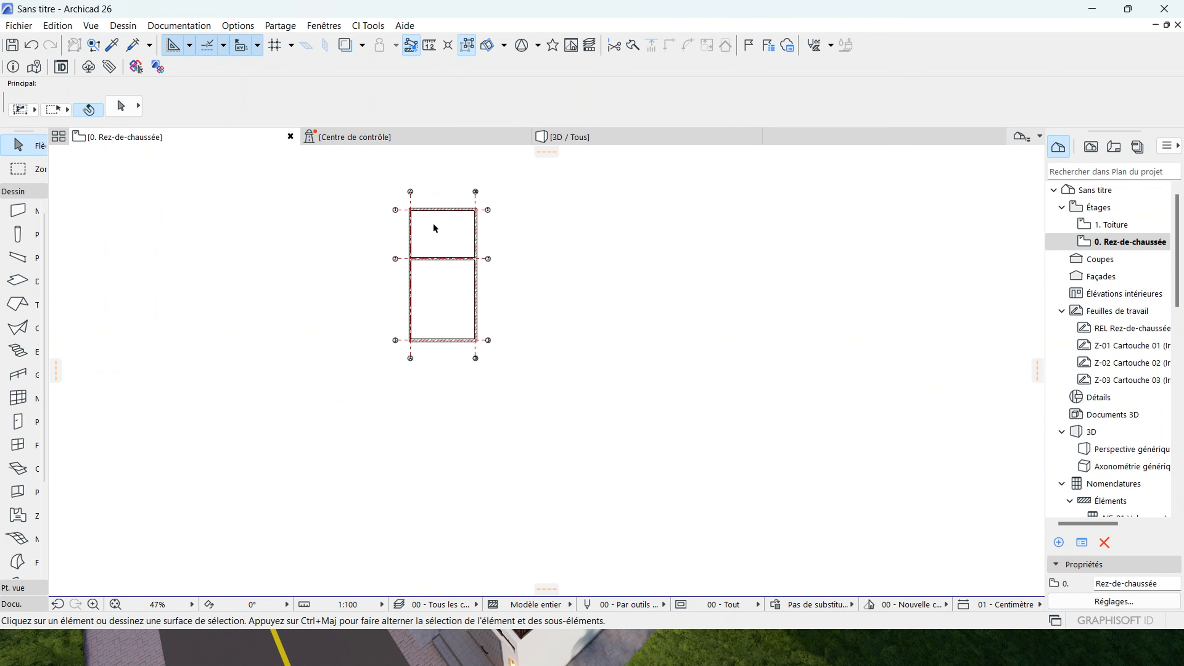
scroll(397, 198, up, 3)
scroll(449, 225, down, 3)
scroll(455, 180, up, 4)
scroll(459, 204, down, 5)
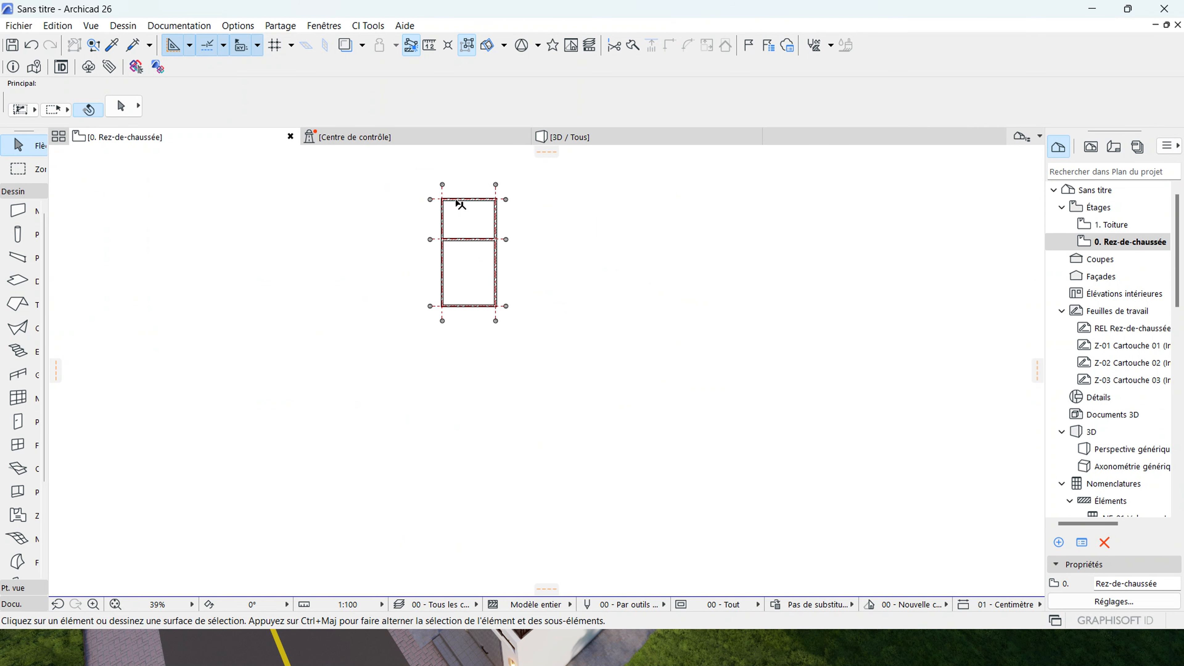
scroll(461, 204, up, 3)
scroll(439, 179, down, 1)
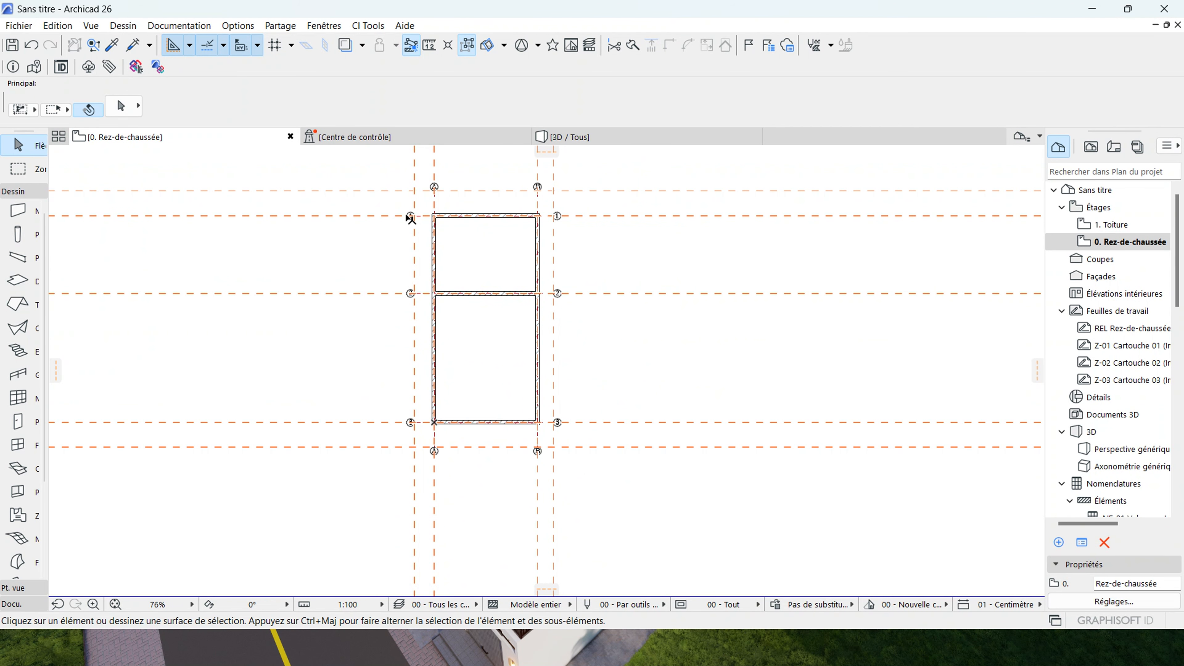
scroll(410, 218, up, 3)
scroll(422, 228, down, 2)
scroll(387, 256, down, 3)
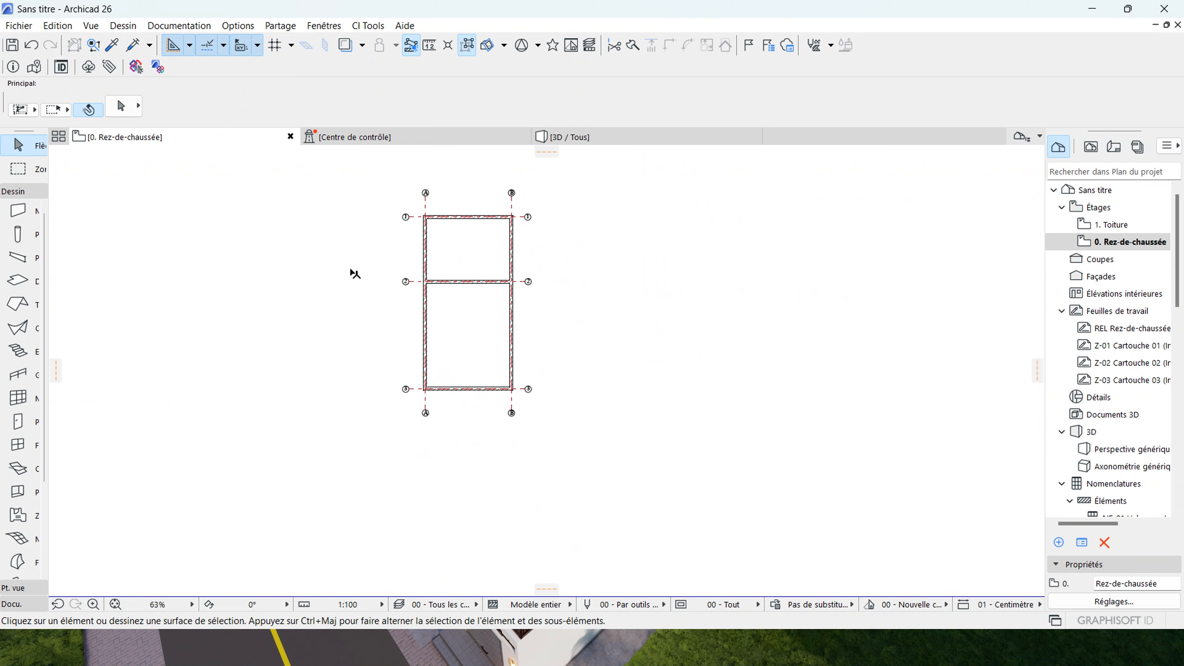
scroll(447, 187, up, 4)
scroll(438, 195, down, 3)
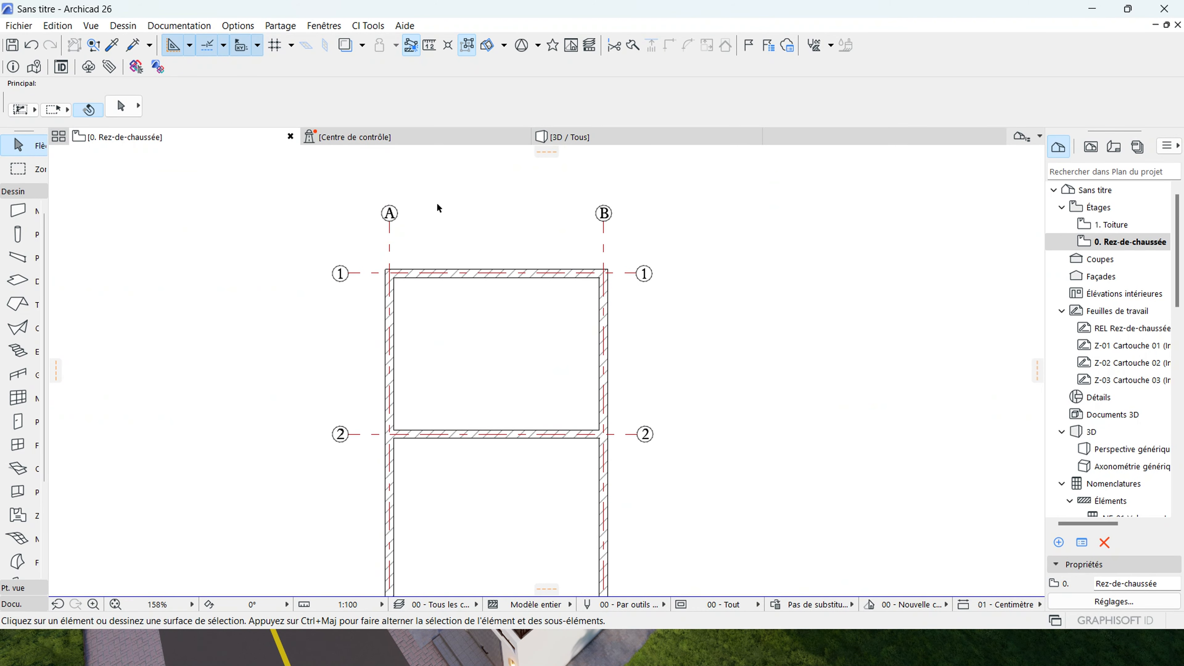
scroll(485, 223, up, 2)
scroll(439, 193, down, 3)
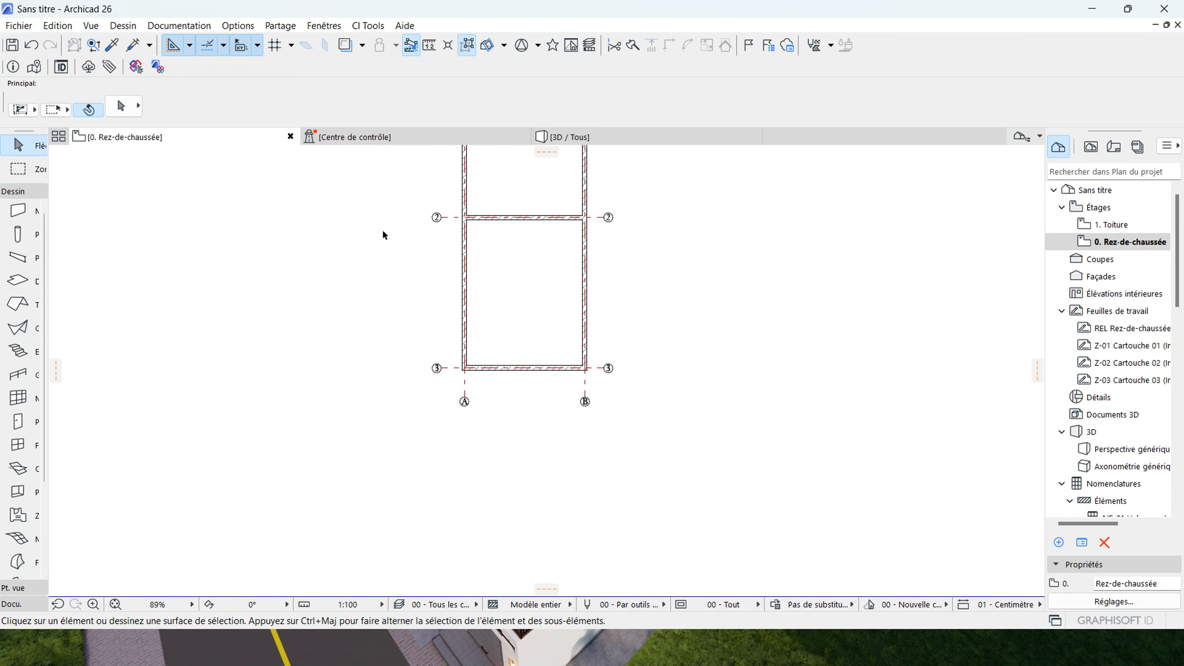
scroll(383, 233, up, 2)
scroll(435, 232, down, 2)
scroll(435, 232, up, 5)
scroll(389, 275, down, 4)
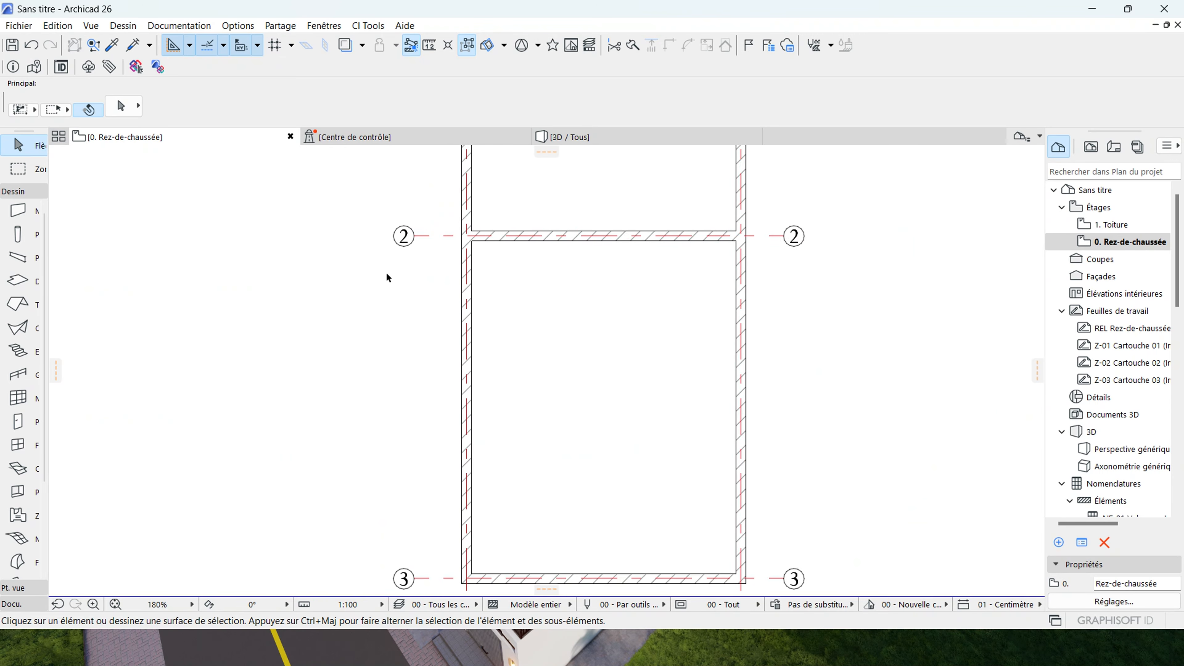
scroll(568, 256, up, 6)
scroll(582, 256, down, 5)
scroll(460, 240, down, 2)
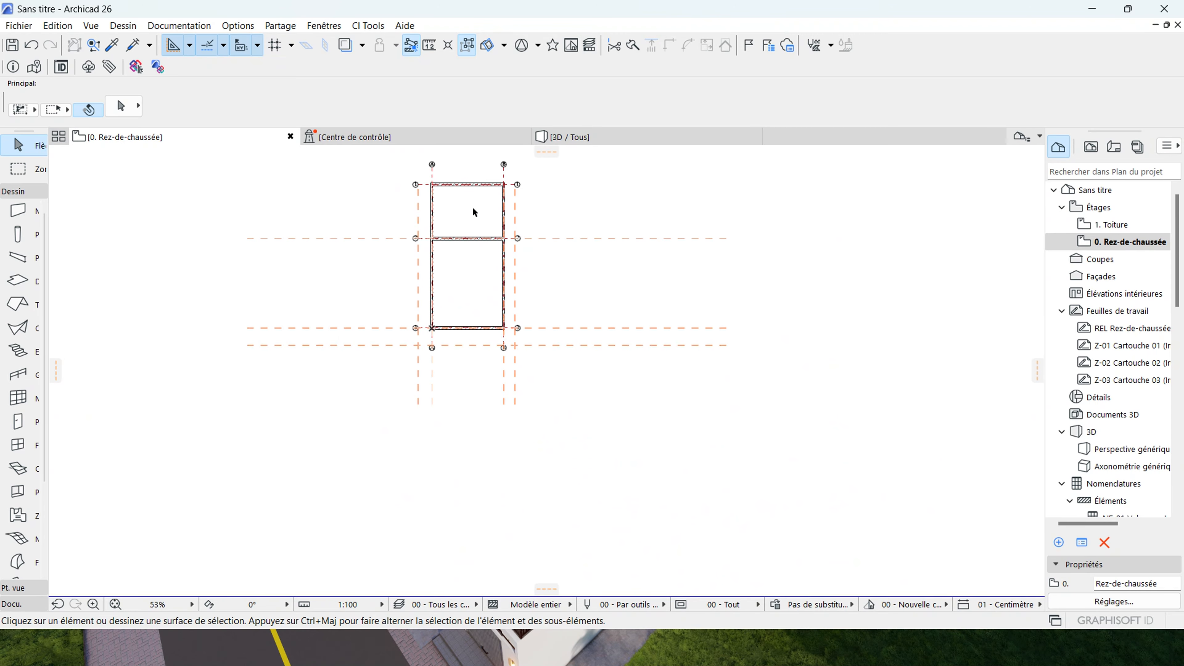
scroll(452, 193, up, 3)
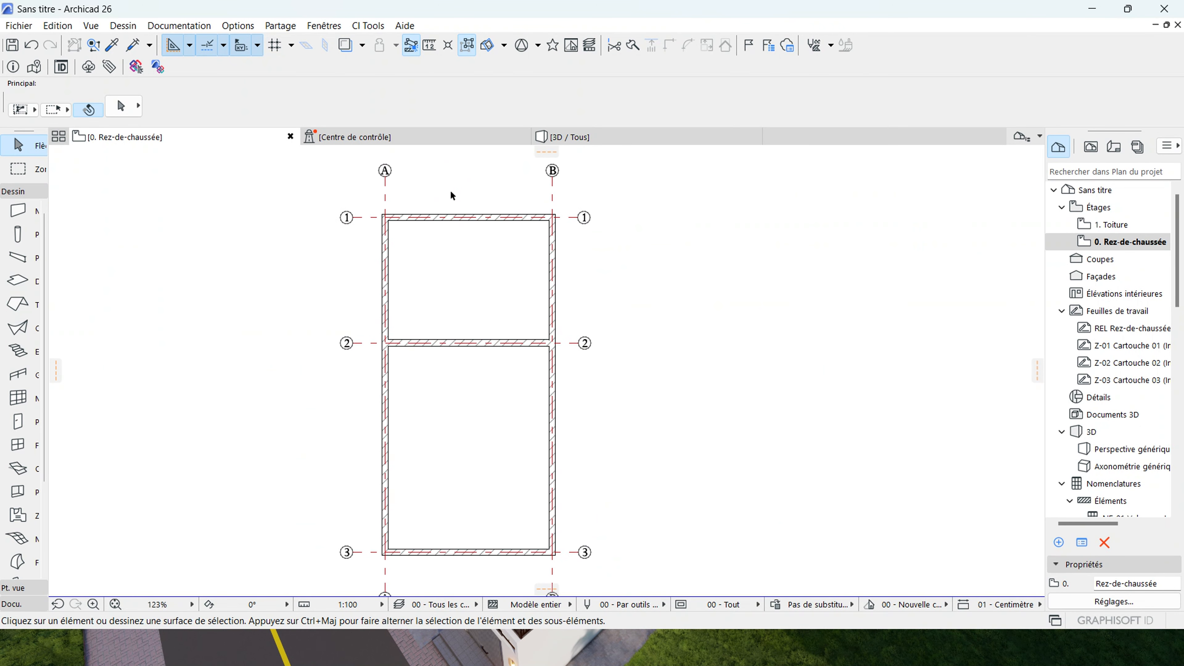
scroll(505, 259, down, 3)
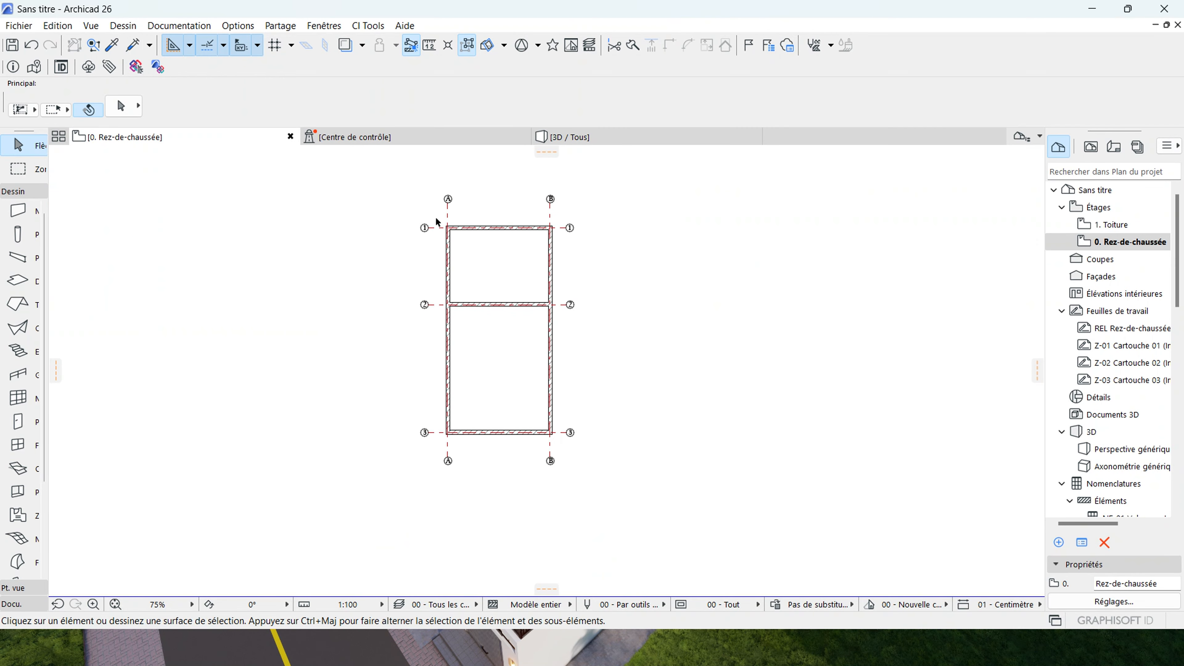
scroll(440, 233, up, 3)
scroll(436, 229, down, 3)
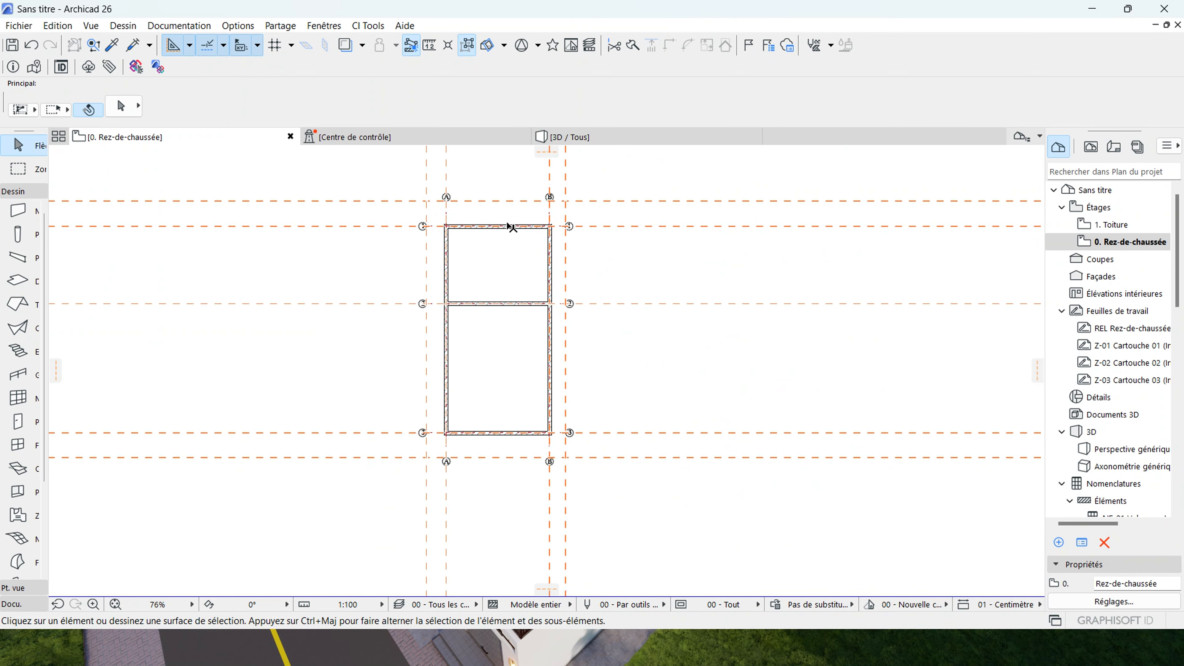
scroll(525, 336, up, 4)
scroll(566, 299, down, 3)
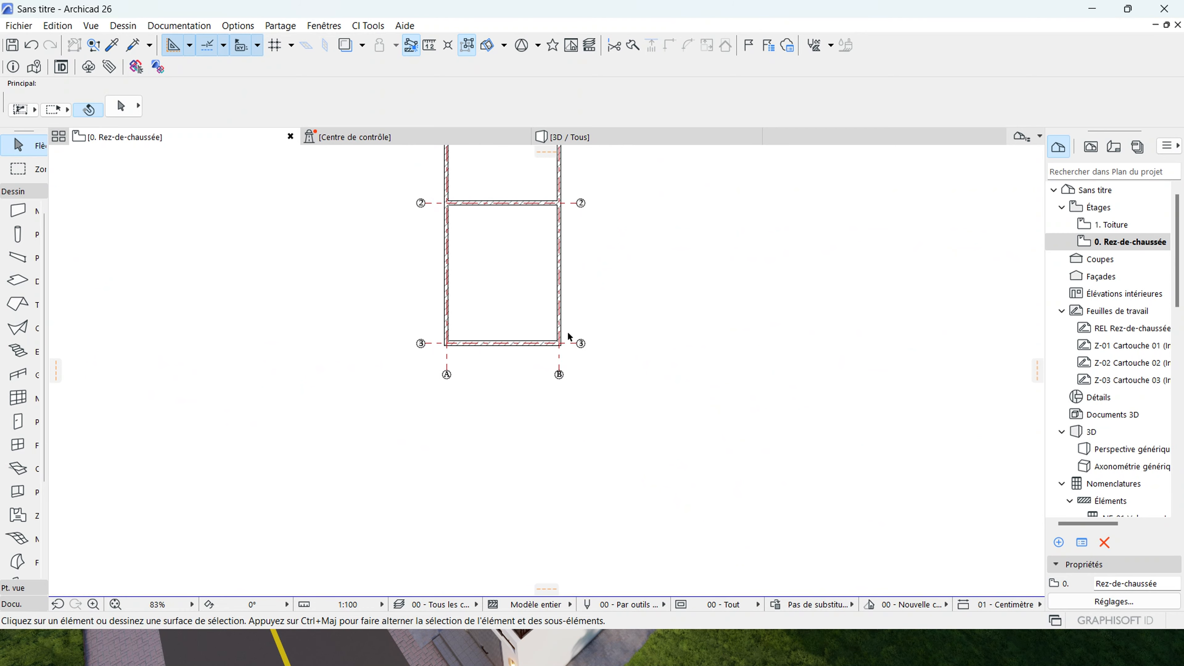
scroll(349, 229, up, 4)
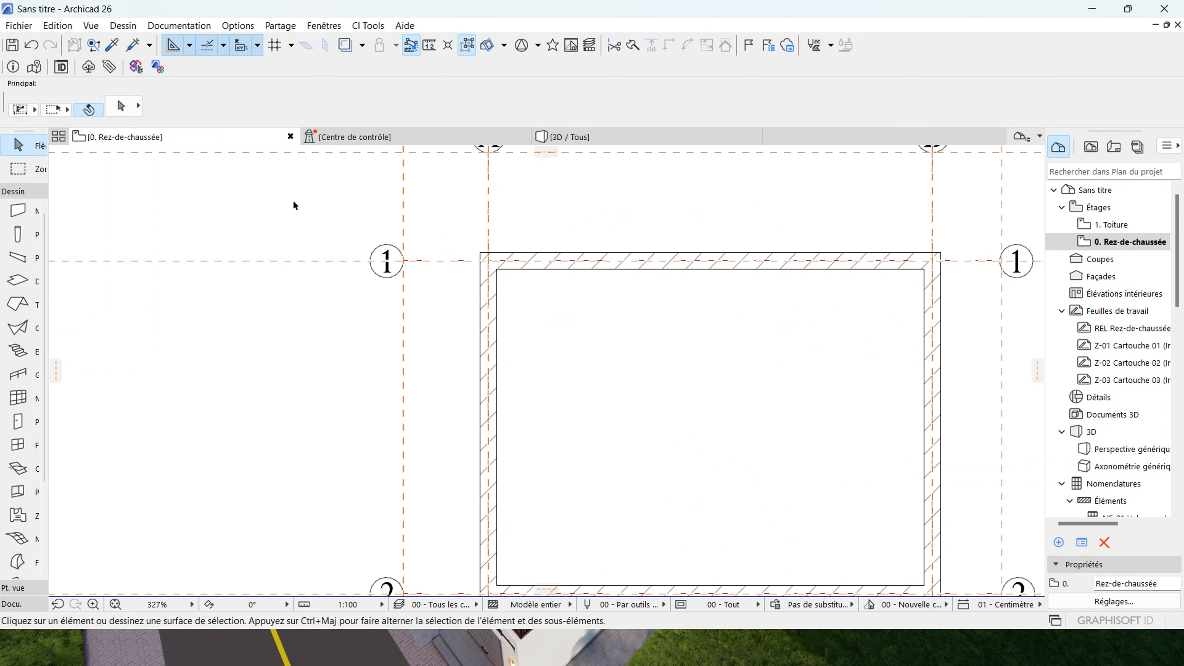
scroll(400, 191, down, 2)
scroll(400, 191, down, 3)
scroll(406, 200, up, 2)
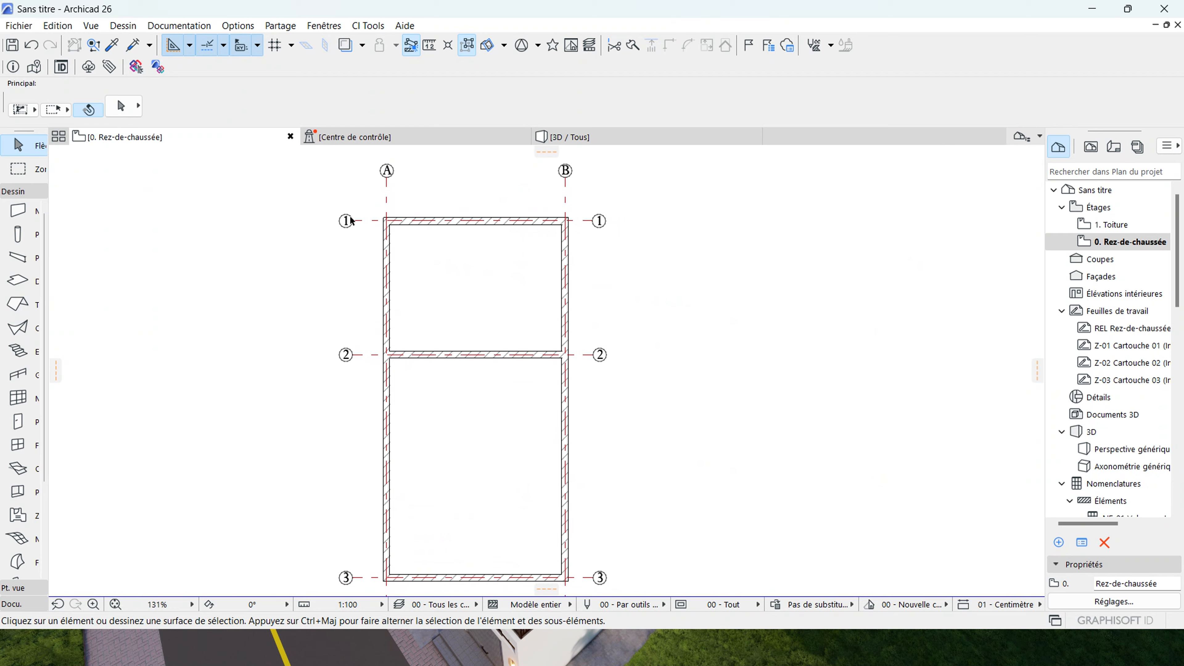
scroll(445, 214, down, 2)
scroll(476, 209, up, 3)
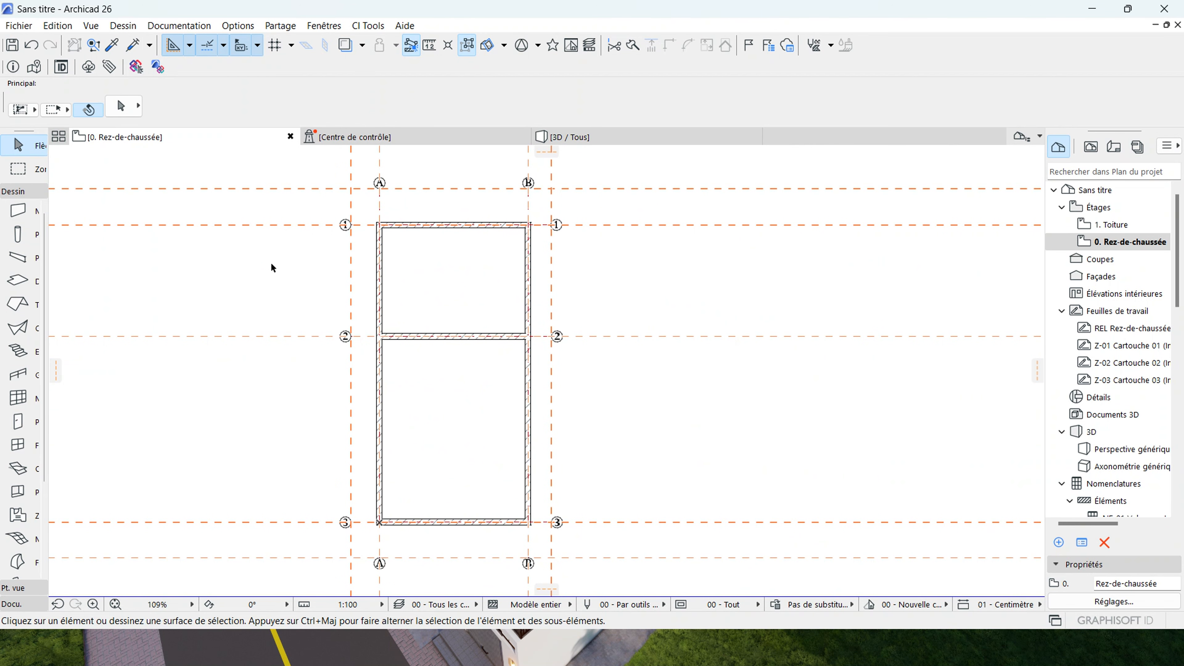
scroll(528, 238, down, 2)
scroll(529, 322, up, 4)
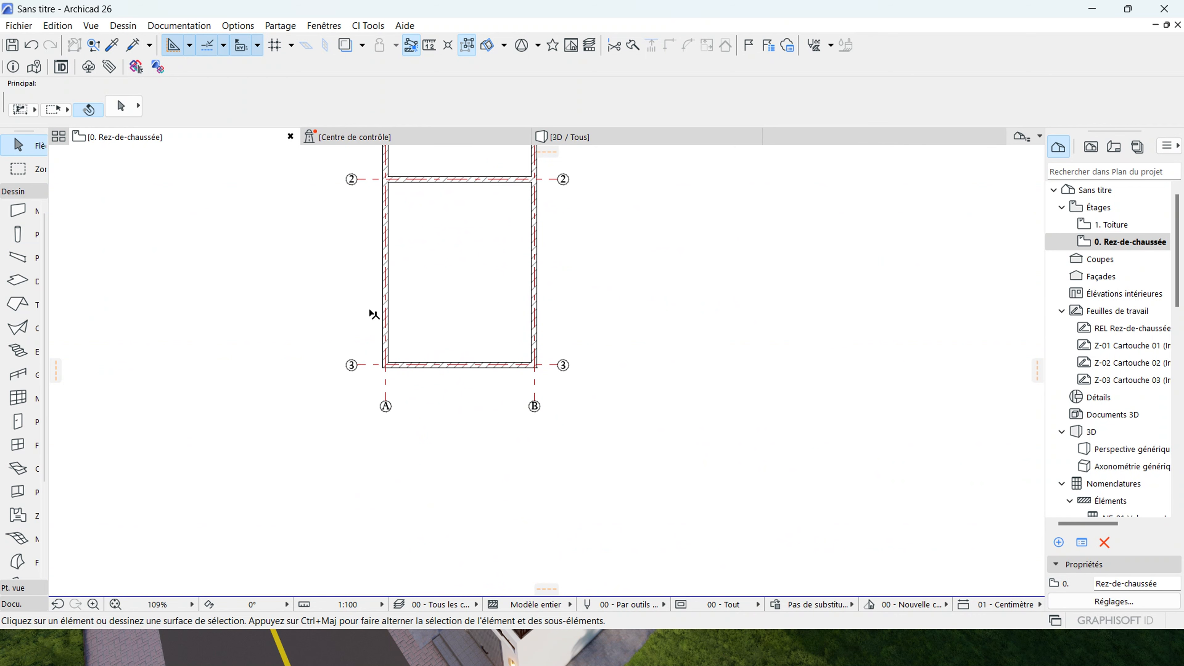
scroll(442, 366, down, 3)
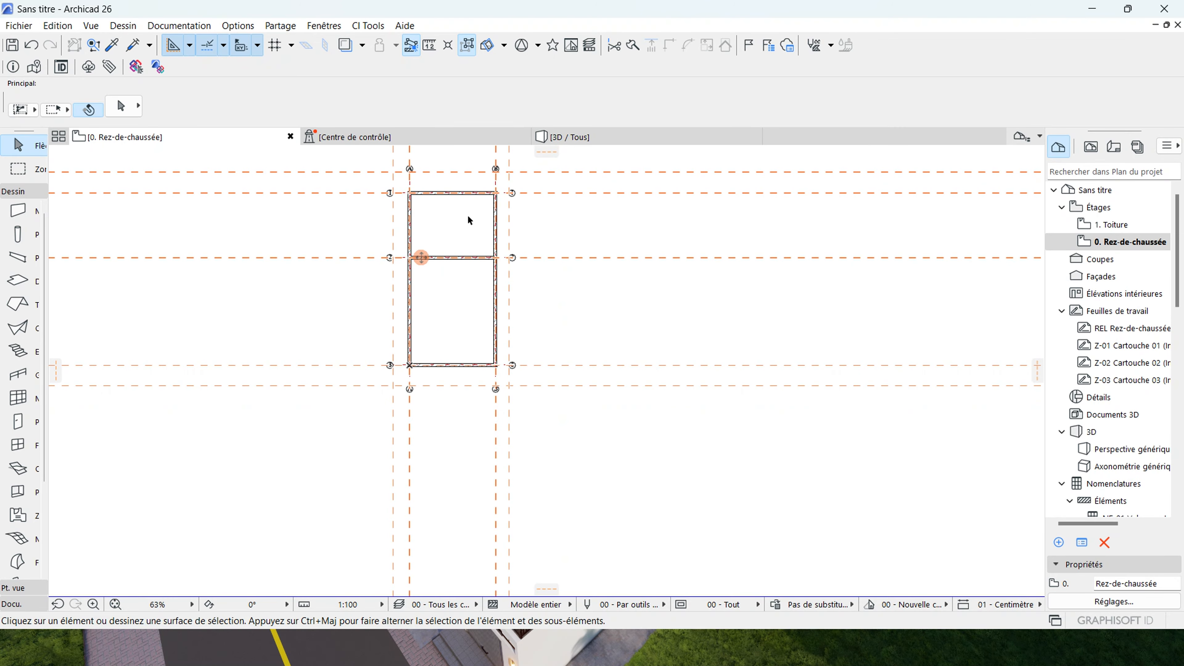
scroll(469, 190, up, 4)
scroll(478, 233, down, 3)
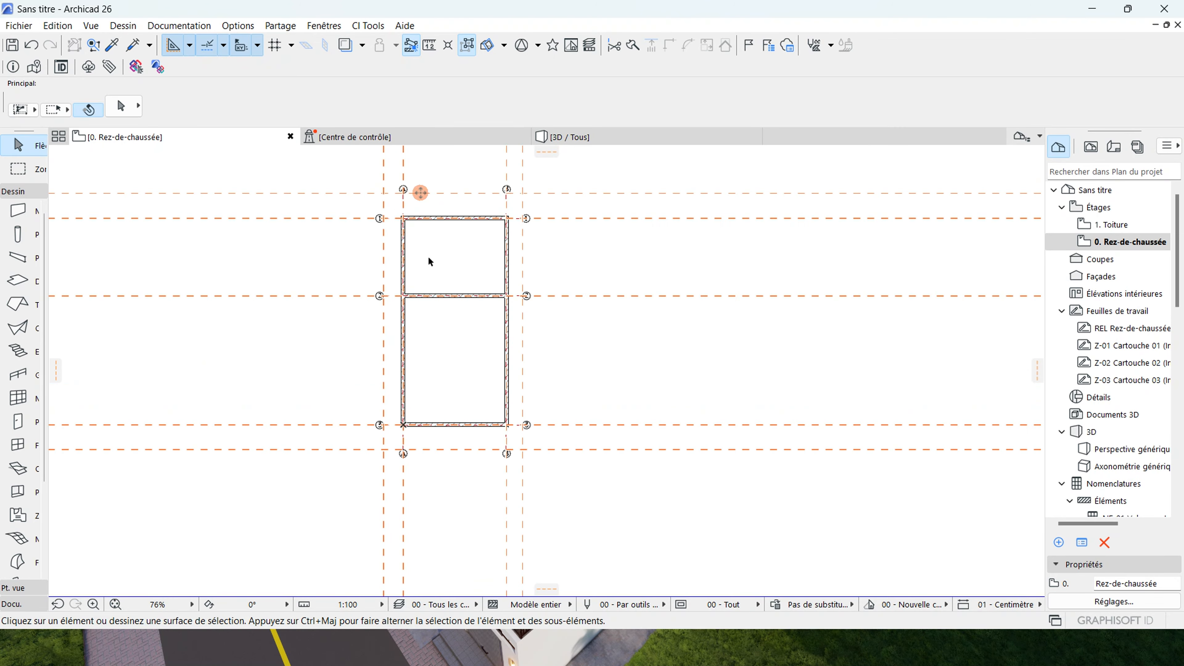
scroll(410, 190, up, 3)
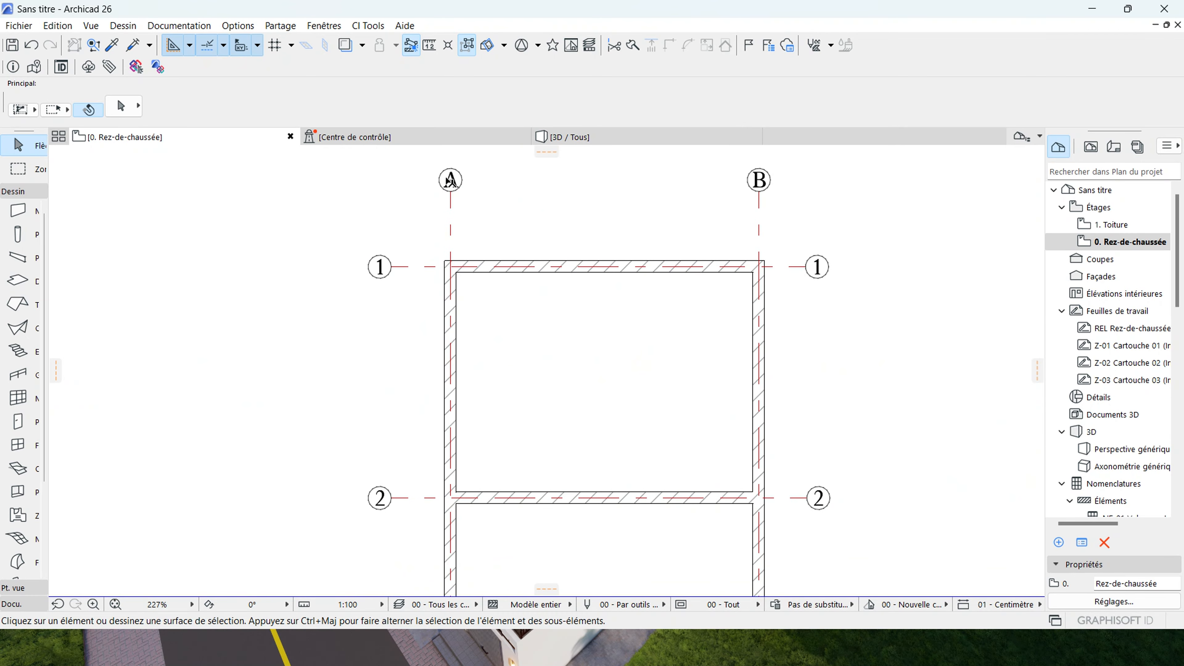
scroll(452, 187, up, 2)
scroll(449, 200, down, 2)
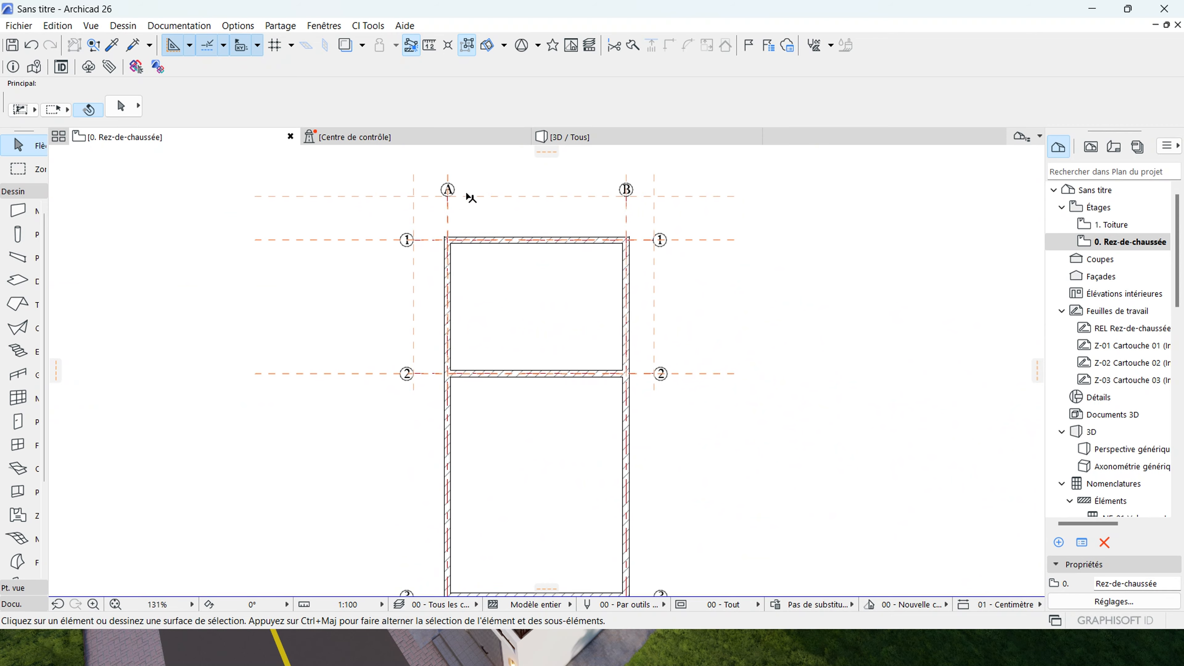
scroll(415, 196, up, 2)
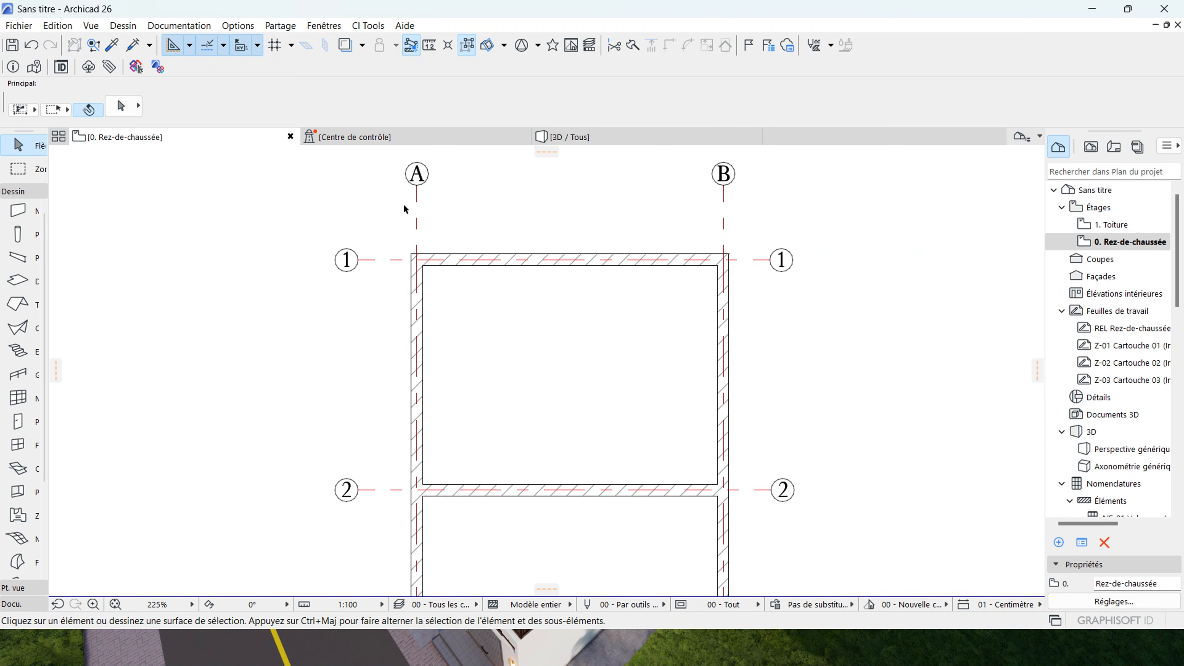
scroll(404, 191, down, 3)
scroll(399, 204, up, 3)
scroll(355, 200, down, 4)
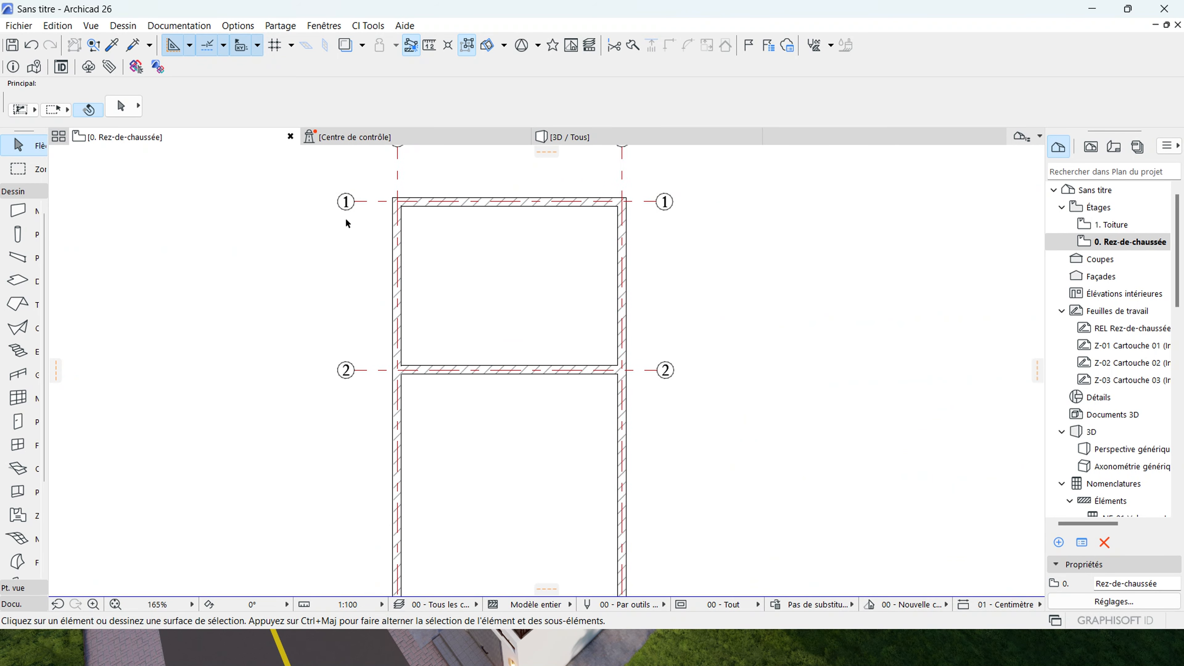
scroll(406, 192, up, 2)
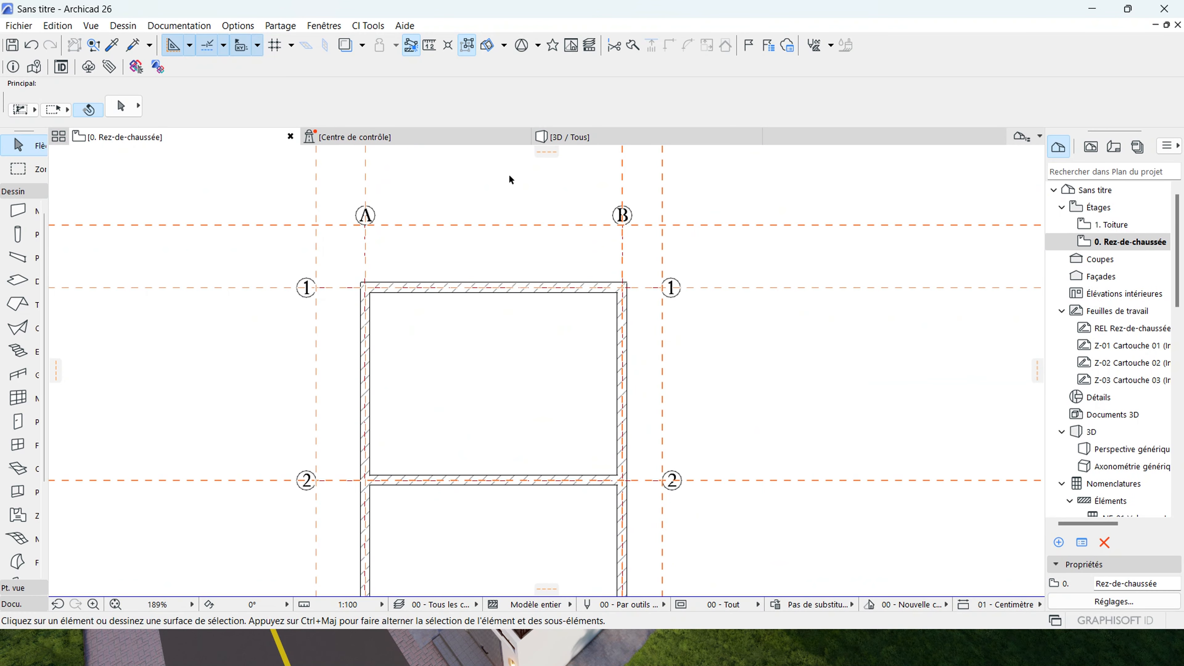
scroll(564, 174, down, 3)
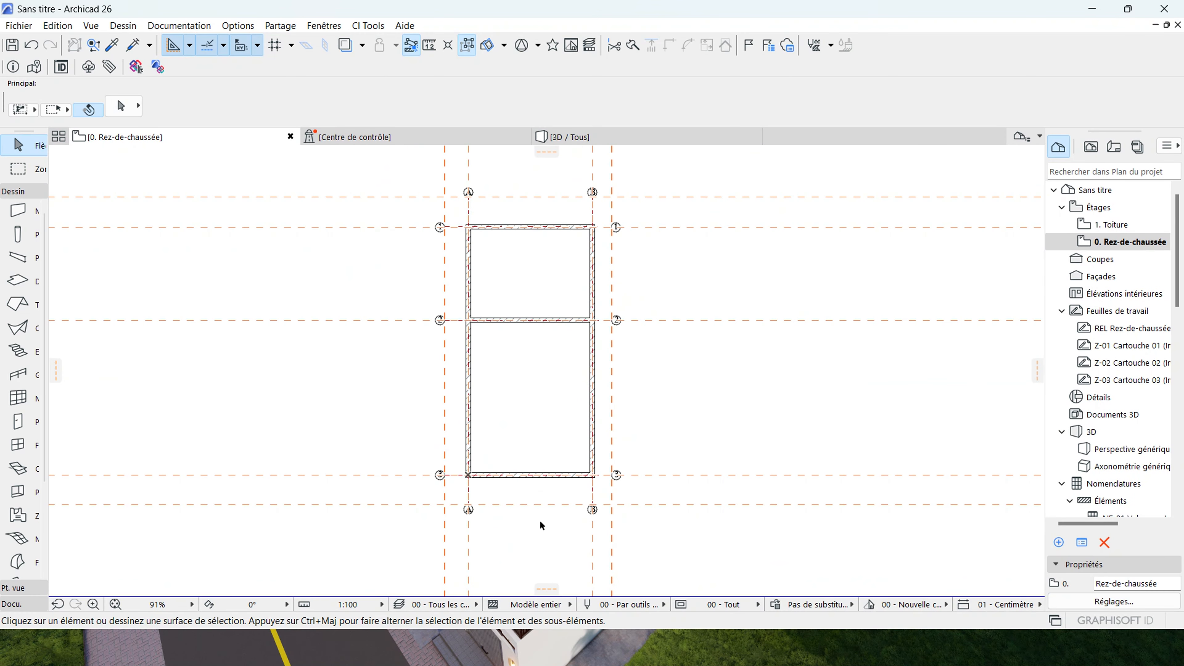
scroll(542, 522, up, 3)
scroll(499, 322, down, 3)
scroll(579, 403, up, 3)
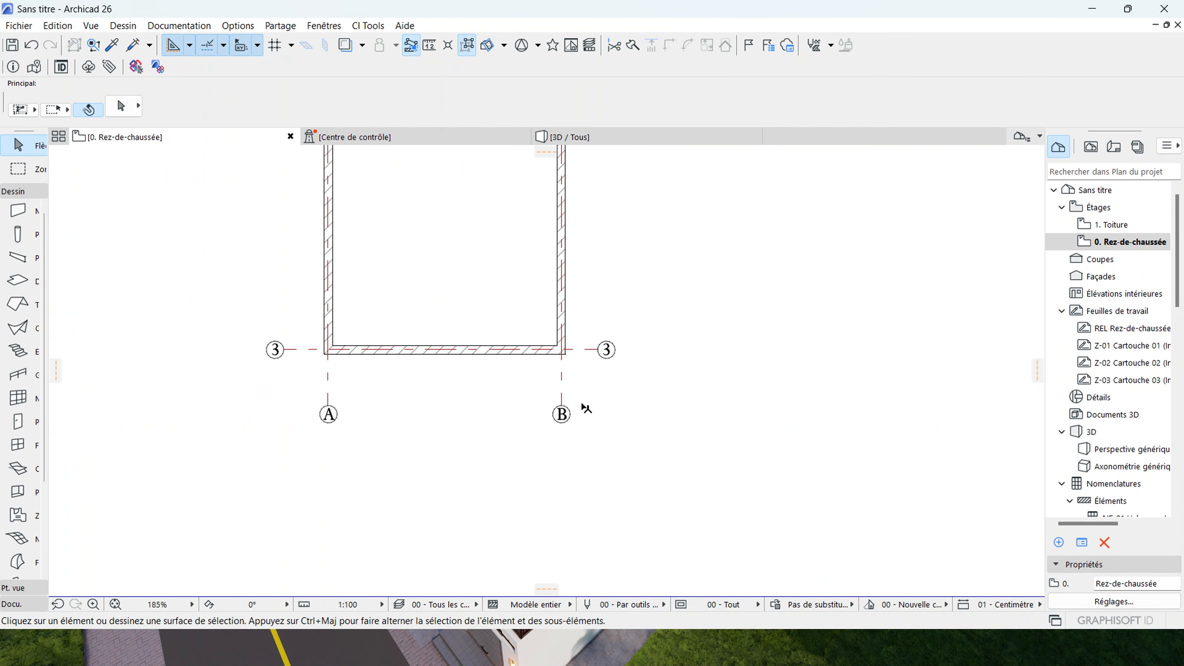
scroll(543, 396, down, 2)
scroll(546, 398, down, 2)
scroll(484, 228, up, 4)
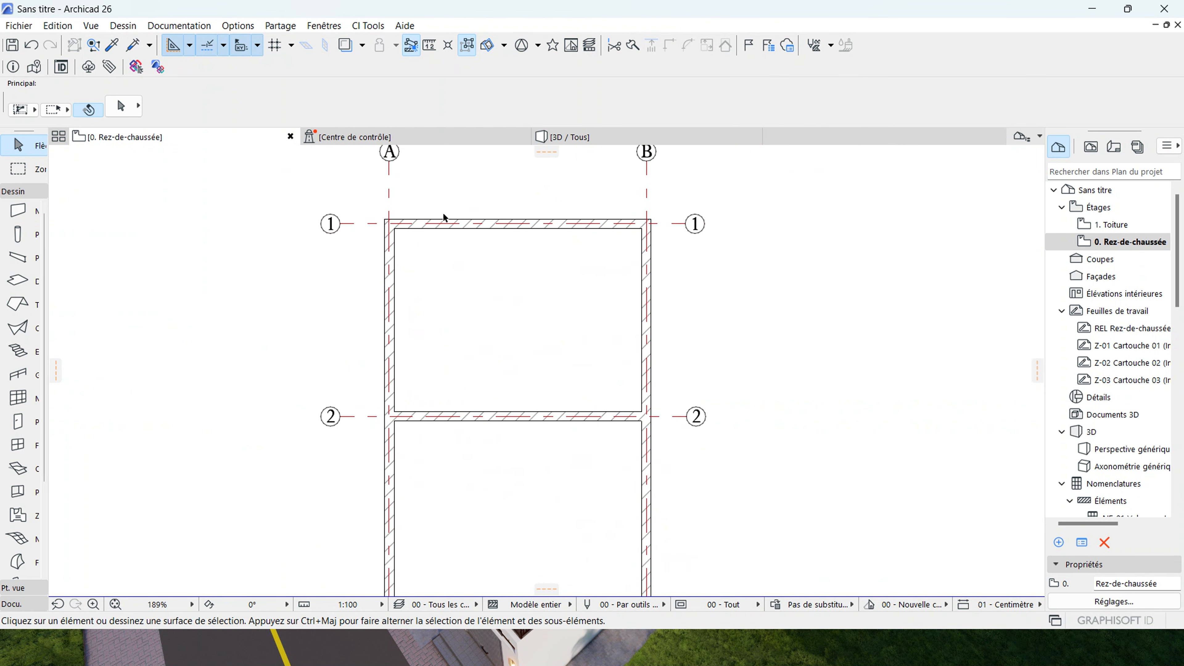
scroll(351, 217, up, 4)
scroll(356, 223, down, 4)
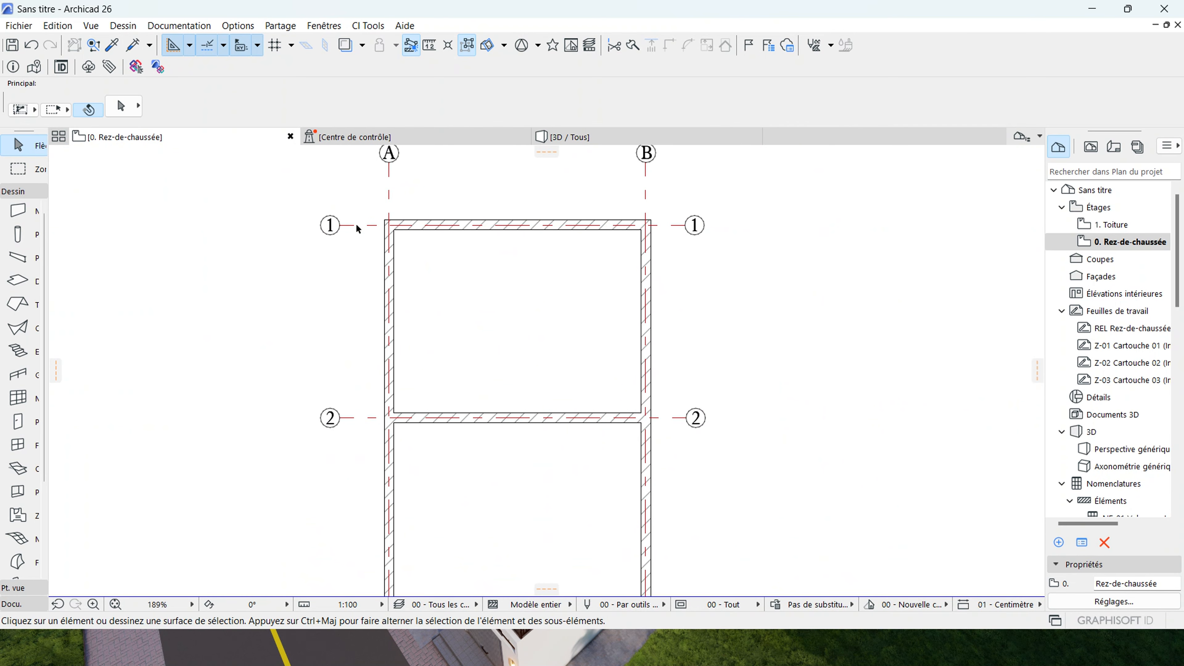
scroll(476, 215, down, 4)
scroll(476, 216, down, 3)
scroll(460, 212, up, 4)
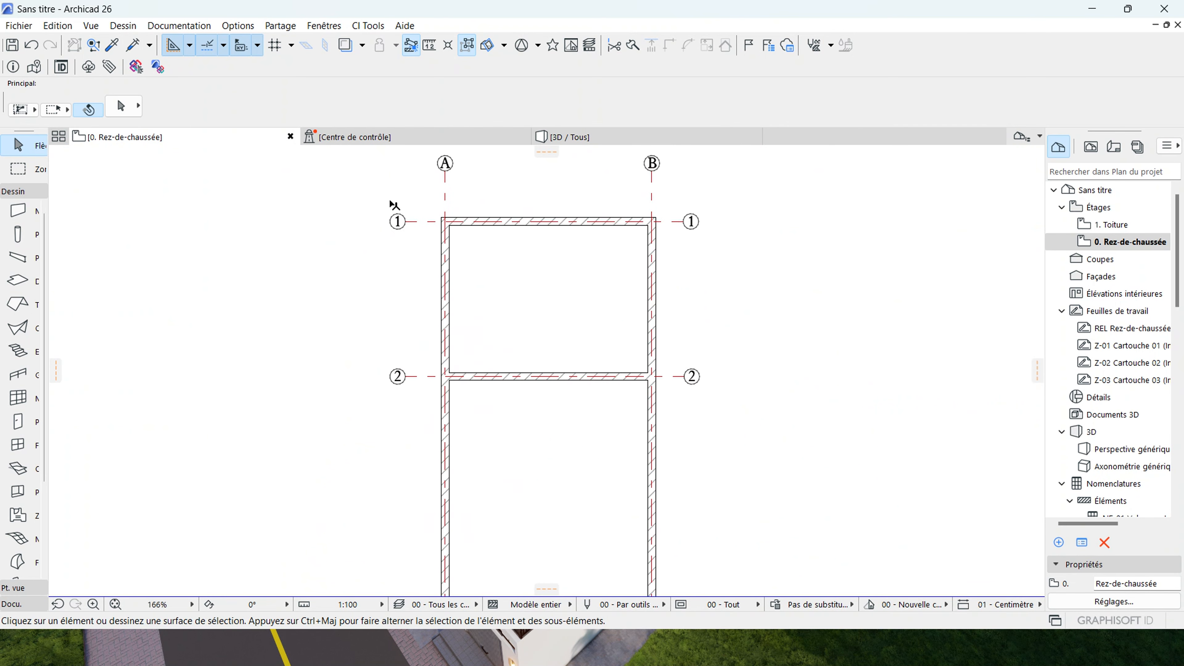